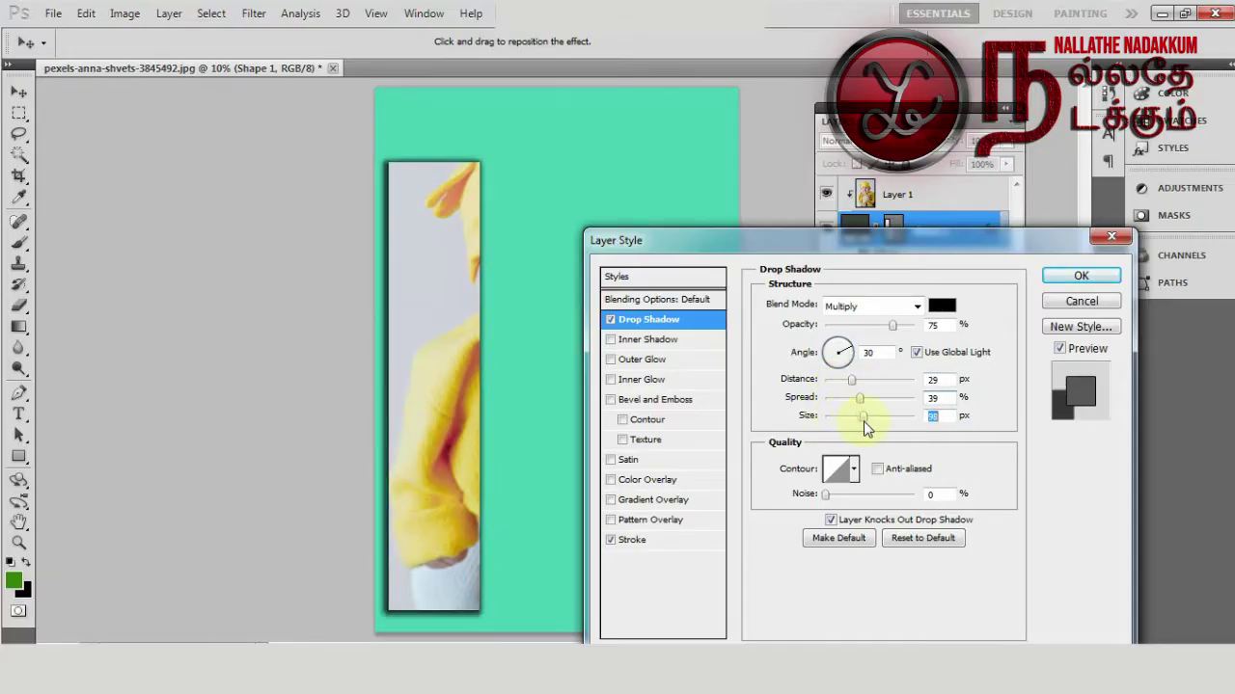
- Apply the stroke and drop shadow settings, then duplicate the strip shape layer
left_click(1082, 275)
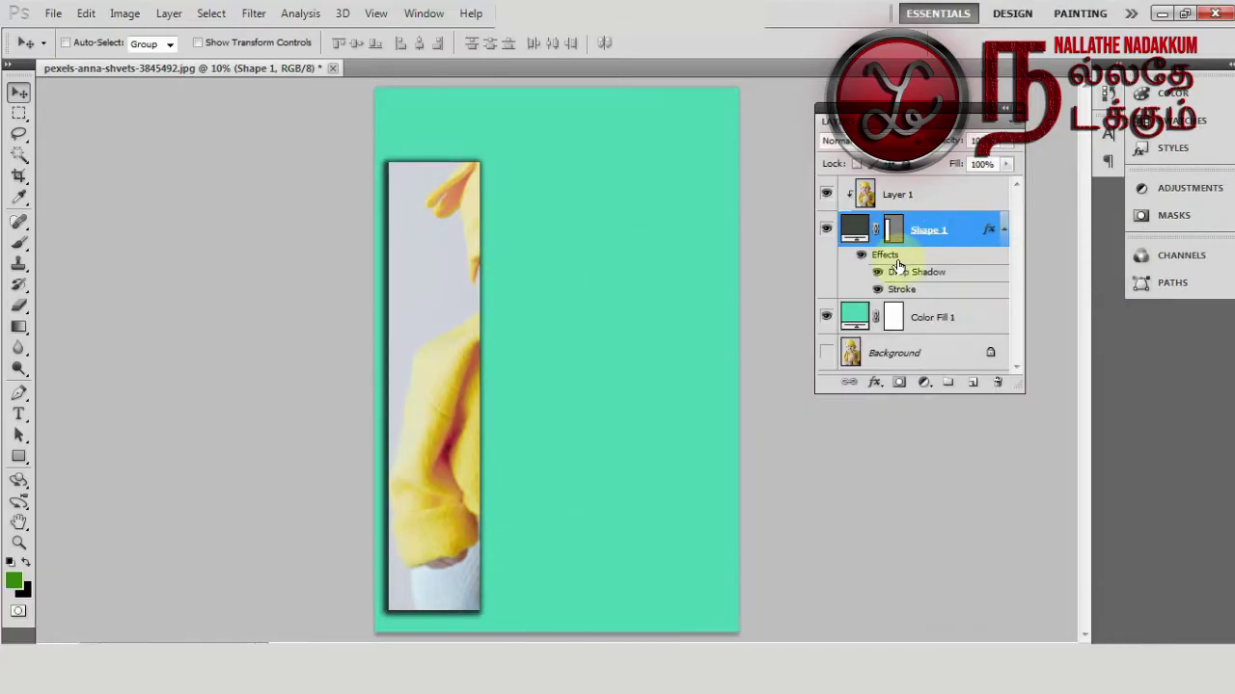
left_click(940, 205)
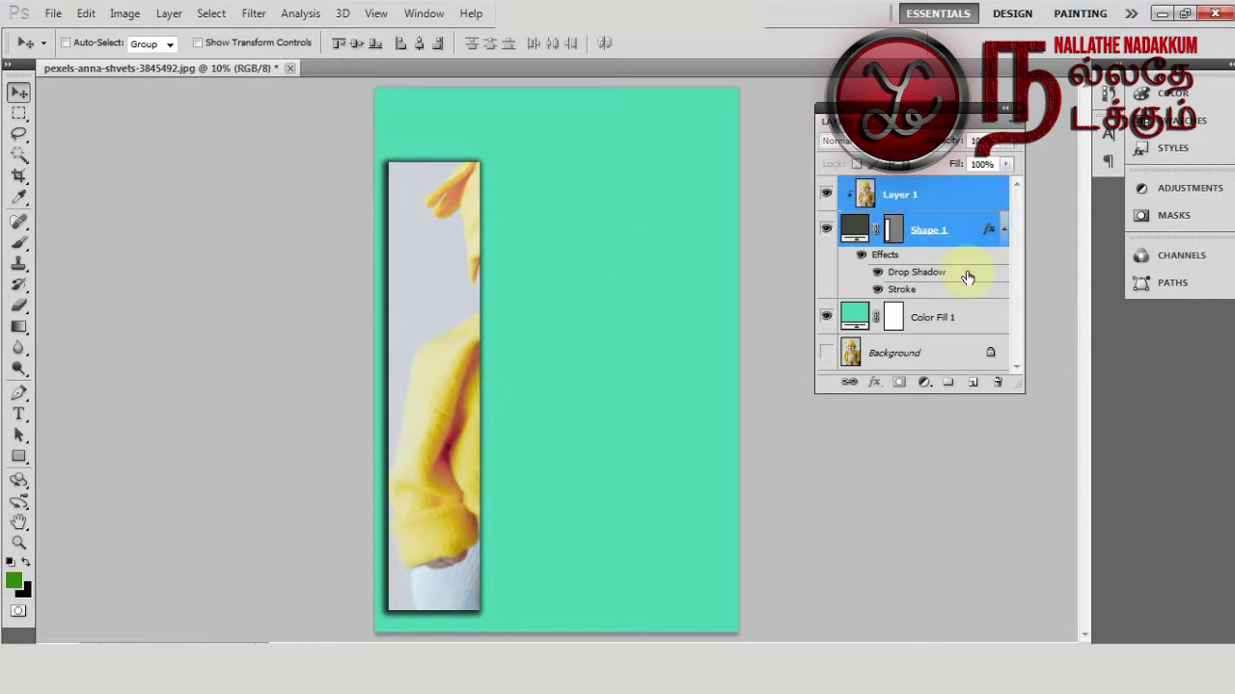
left_click(952, 232)
key("ctrl+j")
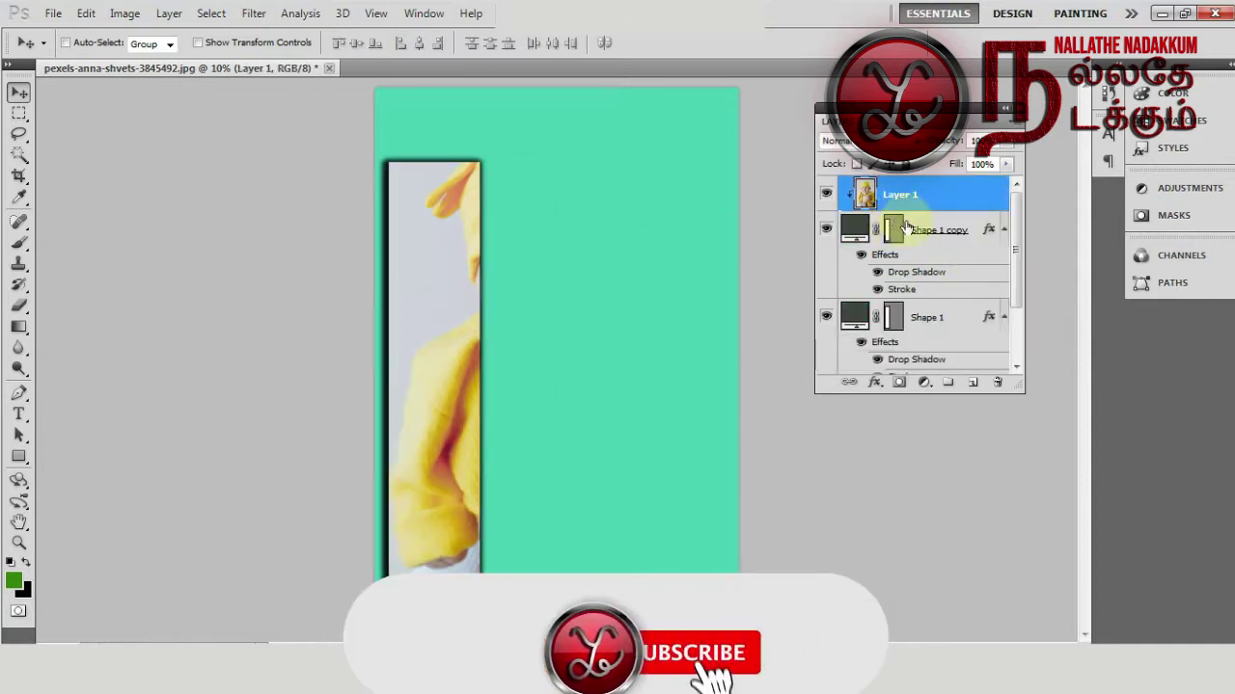
- Copy Layer 1 above the first strip, clip it there, and move the strip copy up-right
left_click(867, 196)
key("ctrl+j")
left_click_drag(867, 196, 867, 304)
right_click(938, 318)
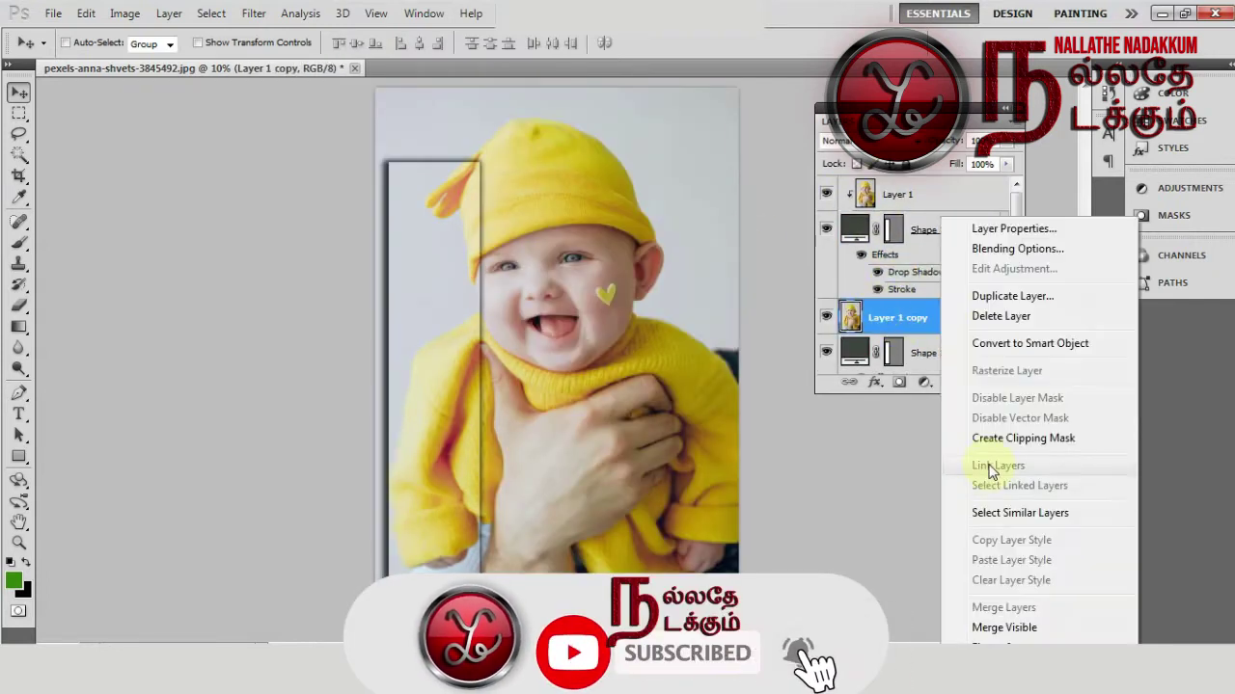
left_click(1012, 440)
left_click(940, 229)
left_click_drag(492, 325, 539, 304)
- Group each strip with its clipped photo into its own layer group
left_click(941, 194)
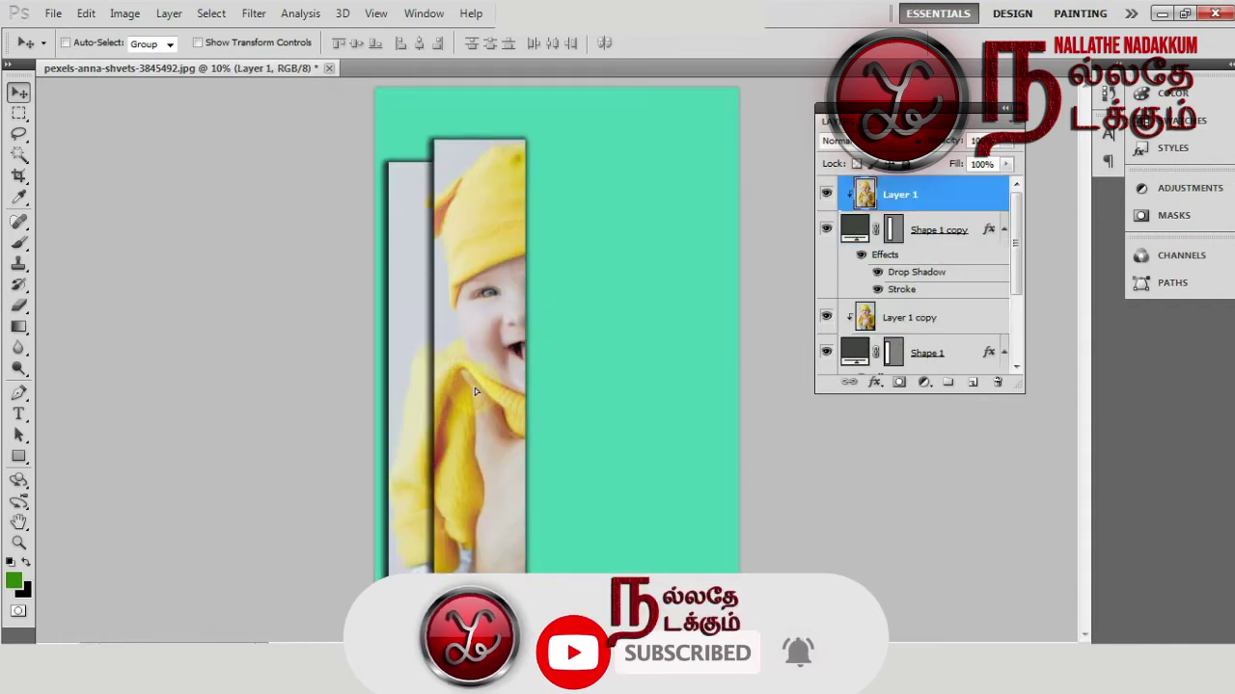
left_click(955, 230, "ctrl")
right_click(974, 222)
key("Escape")
key("ctrl+g")
left_click(964, 206)
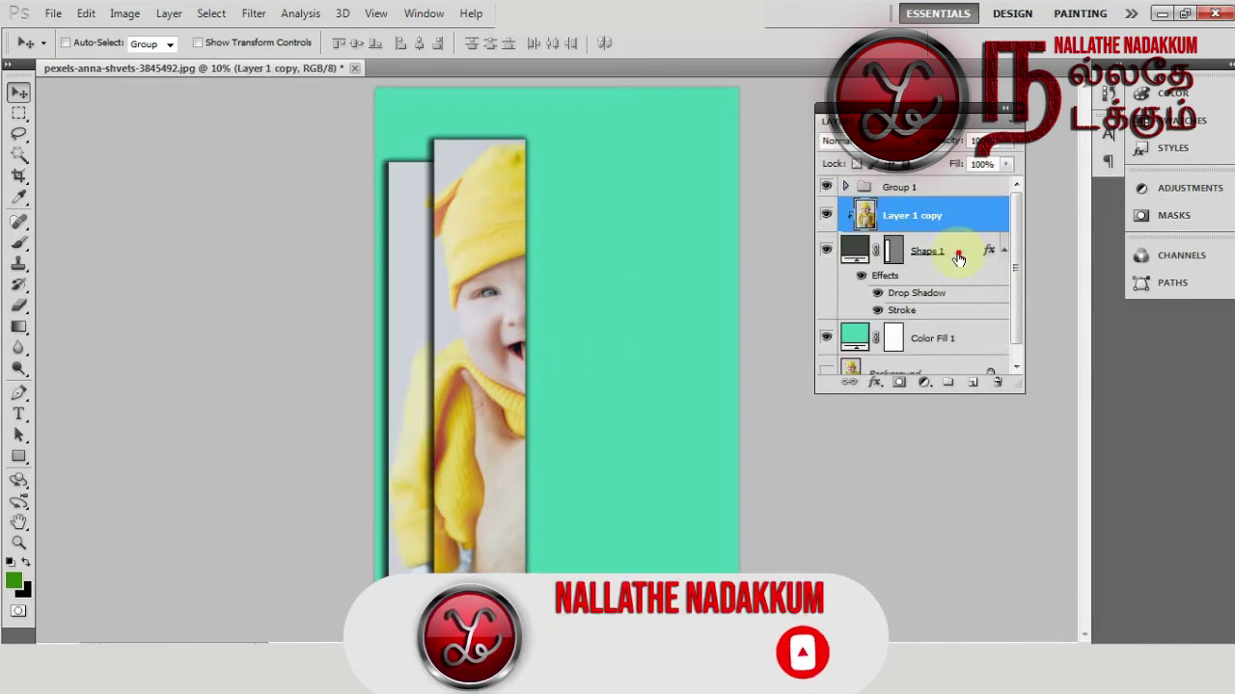
left_click(964, 253, "shift")
key("ctrl+g")
- Shift the second strip group about 64 px right and reposition the photo inside it
left_click(937, 190)
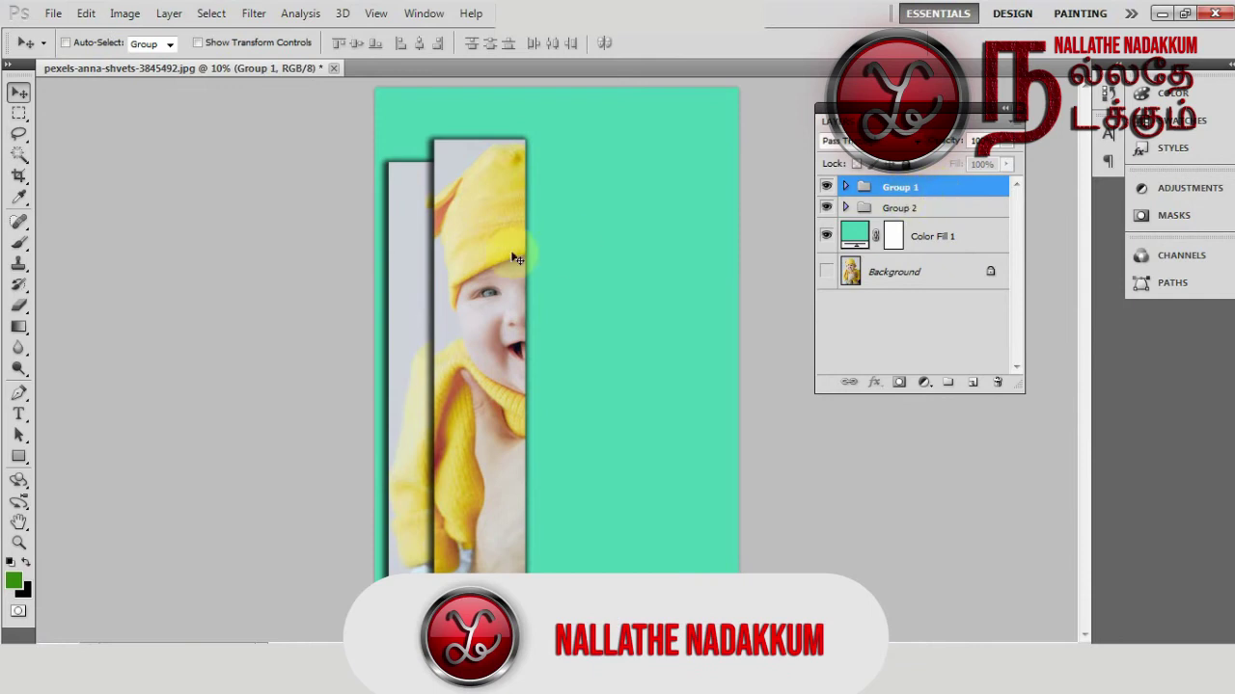
mouse_move(488, 236)
left_mouse_down()
mouse_move(548, 241)
mouse_move(550, 266)
left_mouse_up()
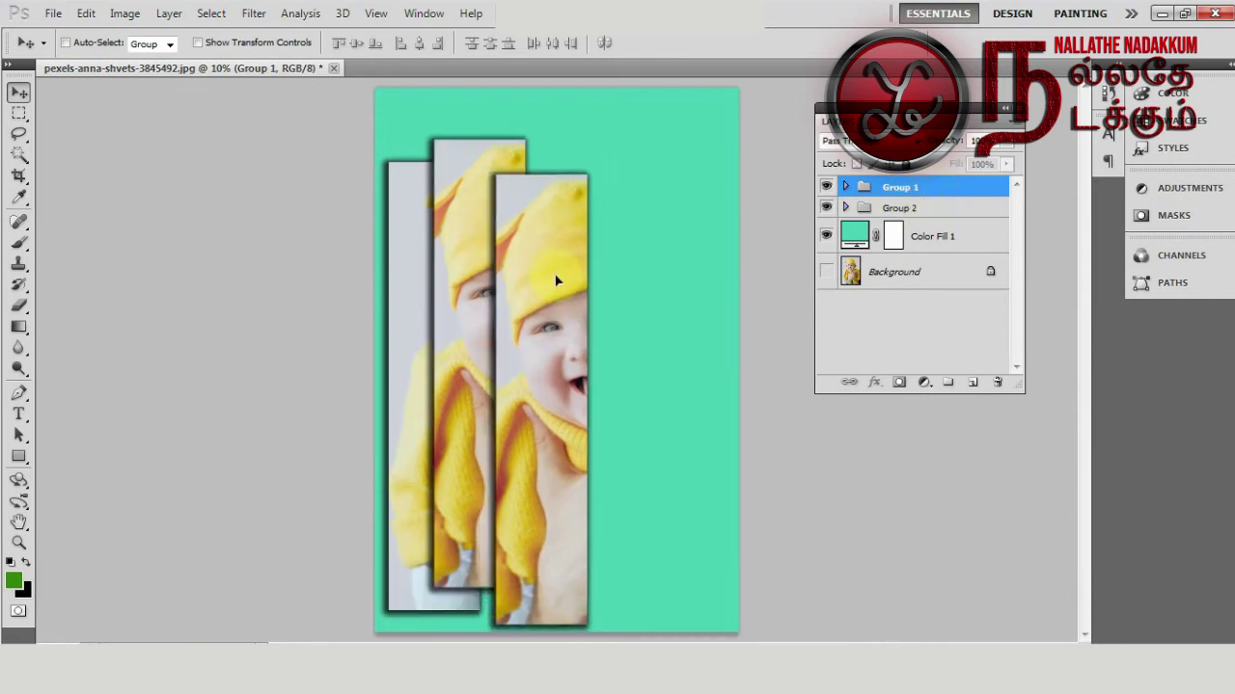
left_click(845, 187)
left_click(877, 212)
mouse_move(545, 333)
left_mouse_down()
mouse_move(494, 307)
mouse_move(638, 266)
mouse_move(647, 278)
left_mouse_up()
- Duplicate the strip group a third time and slide its photo into place
left_click(845, 187)
left_click(911, 187)
key("ctrl+j")
left_click(845, 187)
left_click(878, 214)
left_click_drag(631, 336, 567, 359)
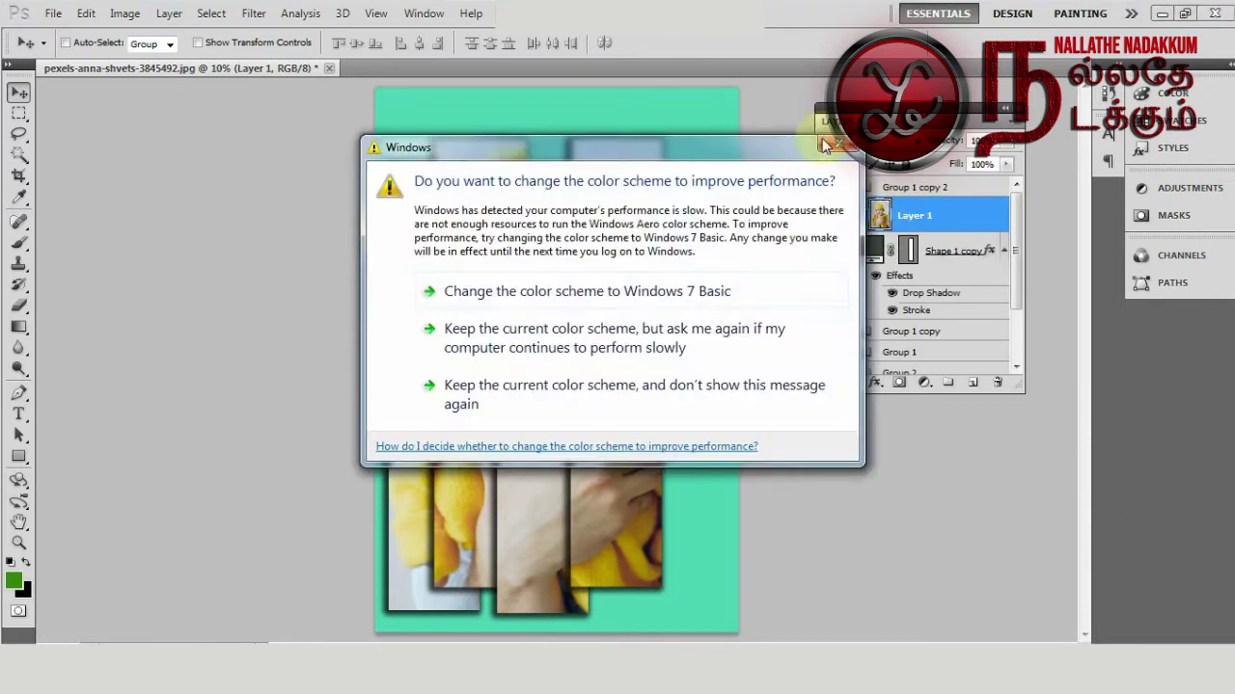
- Duplicate the strip group once more and move the newest strip onto the page
left_click(845, 187)
left_click(907, 187)
key("ctrl+j")
mouse_move(641, 288)
left_mouse_down()
mouse_move(687, 323)
mouse_move(633, 317)
left_mouse_up()
left_click(684, 323, "ctrl")
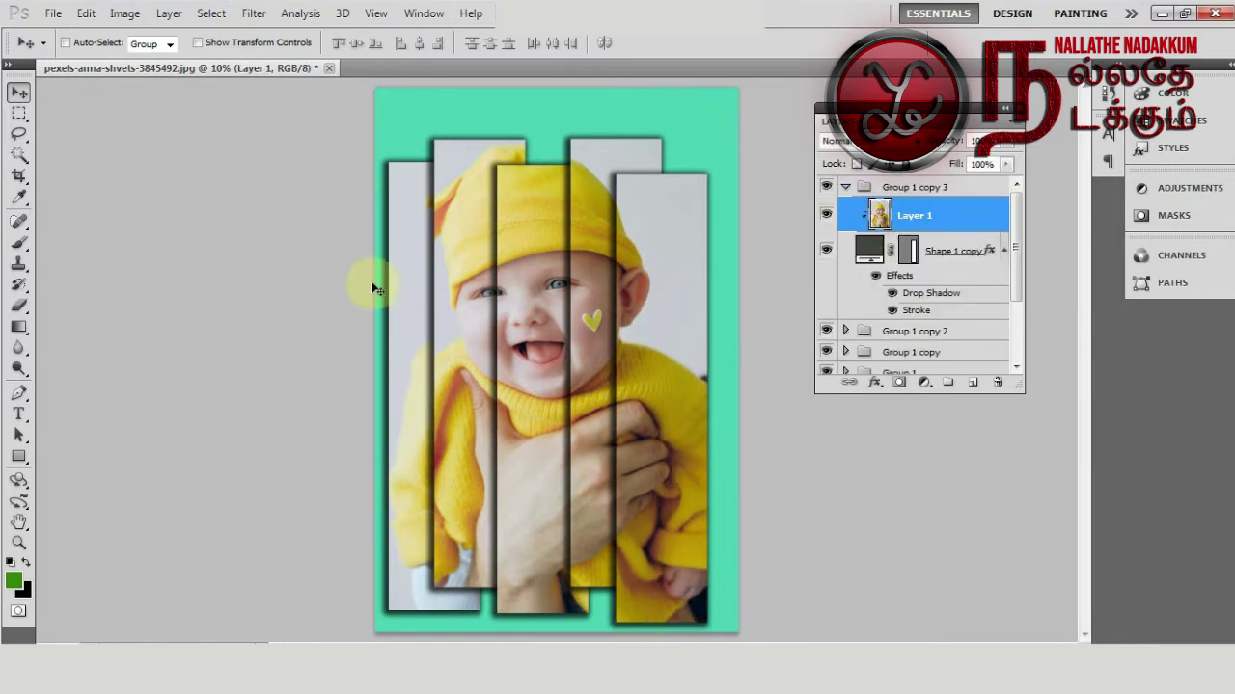
left_click(845, 187)
left_click(906, 187)
- Check the canvas in full-screen view, then show and select the Background photo layer
right_click(18, 456)
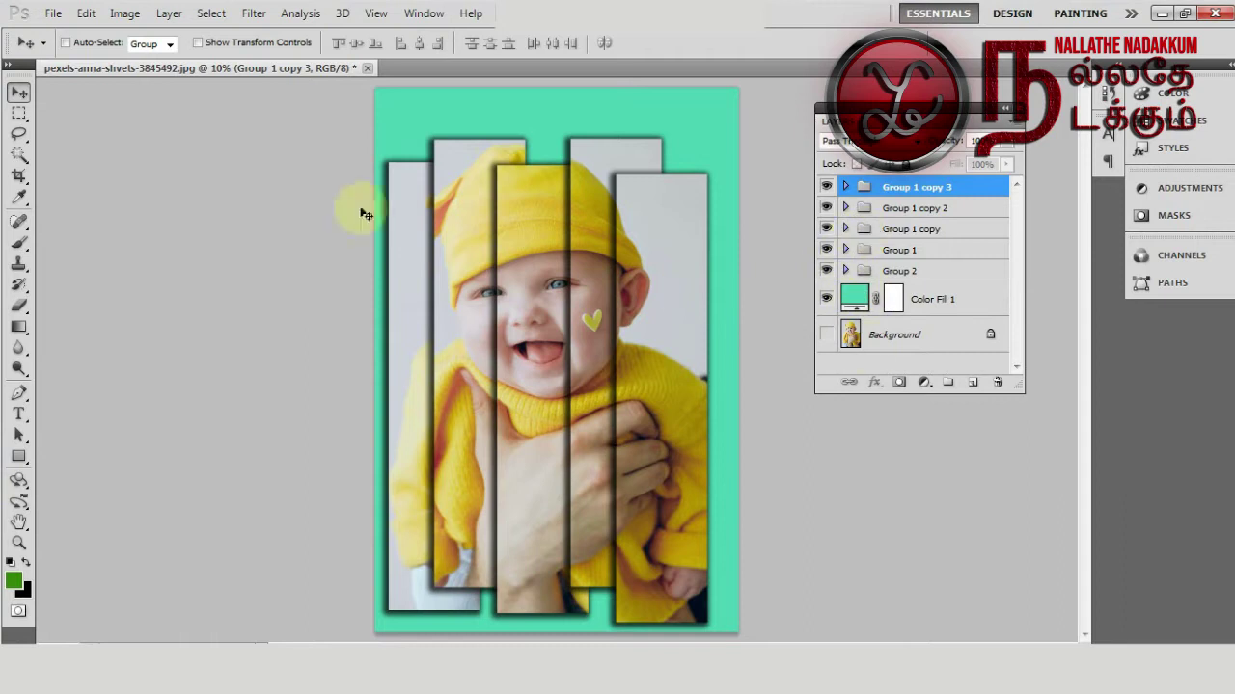
key("f")
key("f")
key("f")
key("F7")
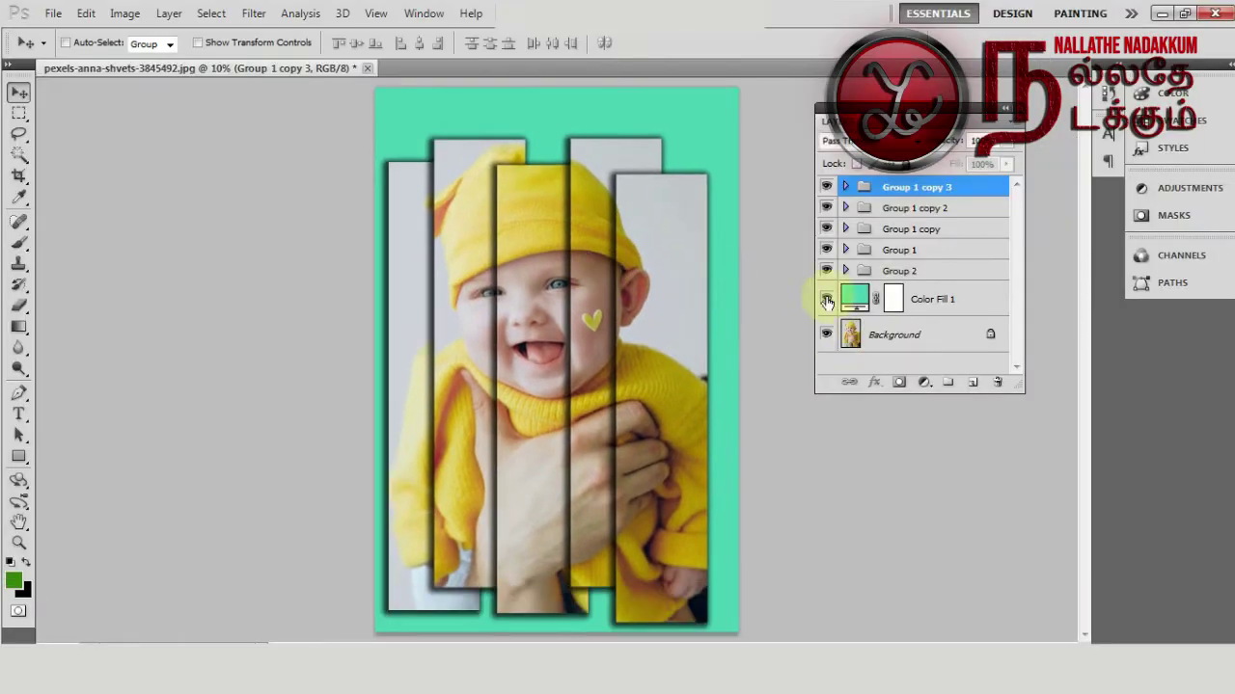
left_click(826, 299)
left_click(826, 299)
- Apply a Gaussian Blur with radius 28.9 to the Background photo
left_click(916, 334)
left_click(254, 14)
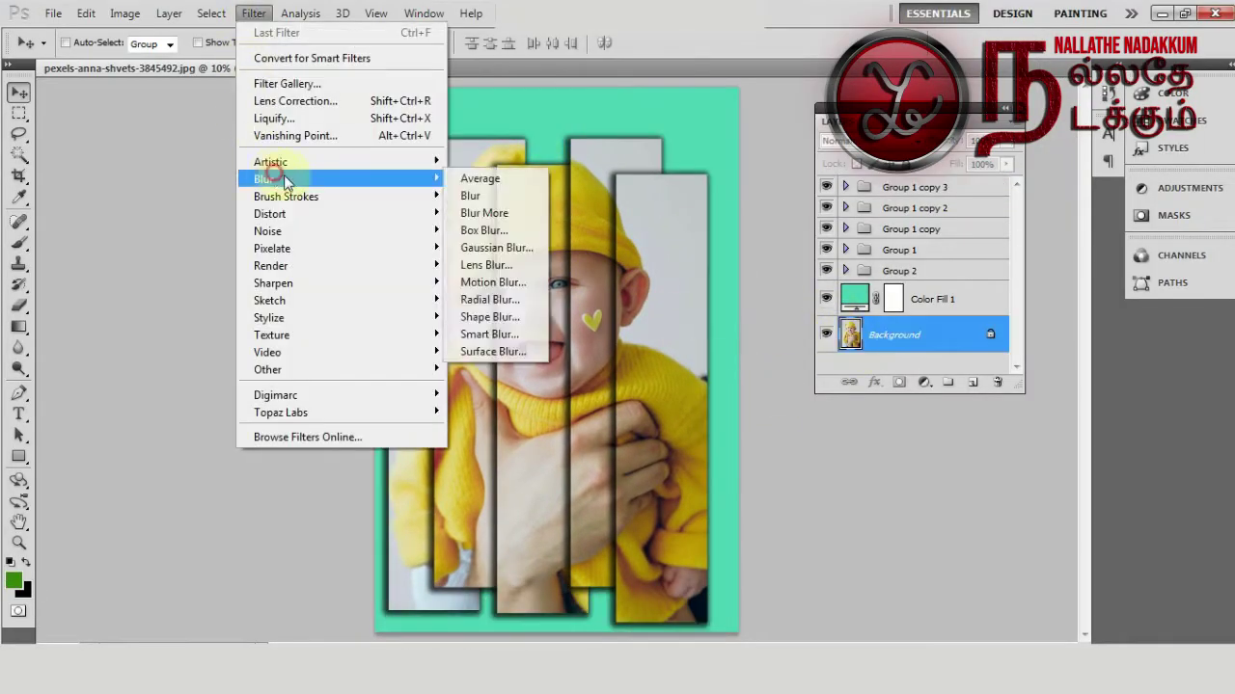
left_click(496, 257)
left_click_drag(565, 400, 581, 401)
key("Return")
key("v")
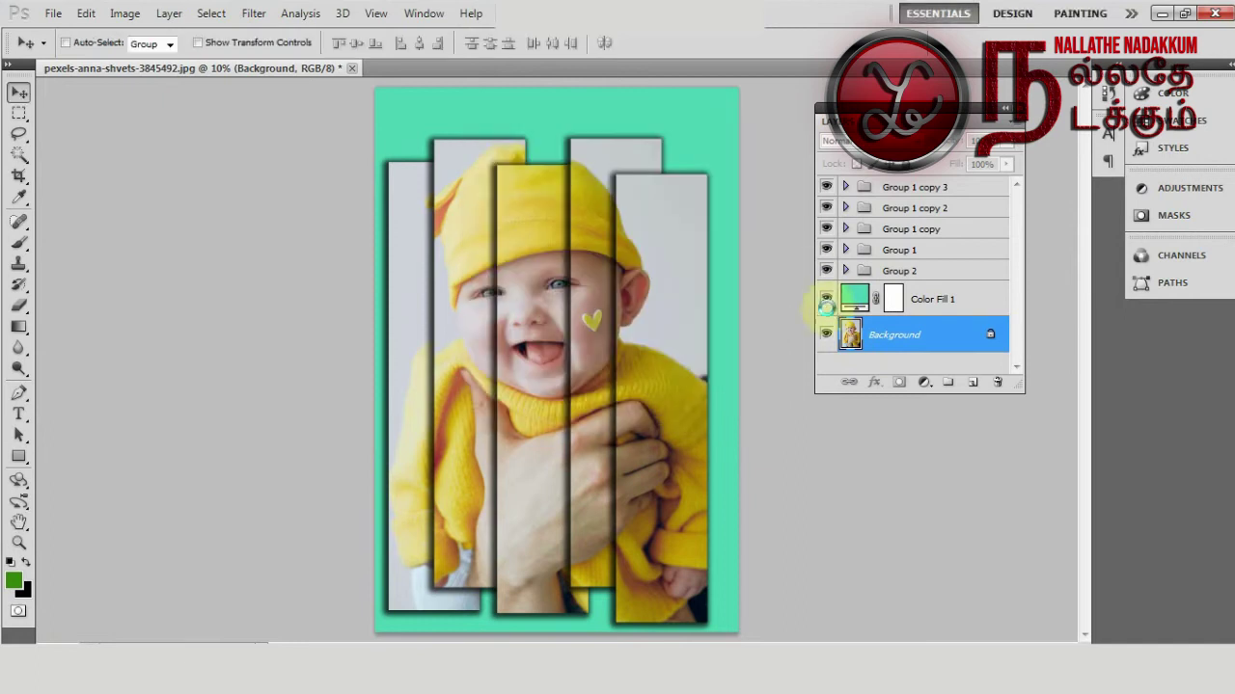
- Hide Color Fill 1, unlock the Background, and enlarge the blurred photo past the page edges
left_click(825, 299)
key("ctrl+minus")
double_click(849, 335)
key("Return")
key("ctrl+t")
left_click_drag(724, 96, 703, 141)
key("Return")
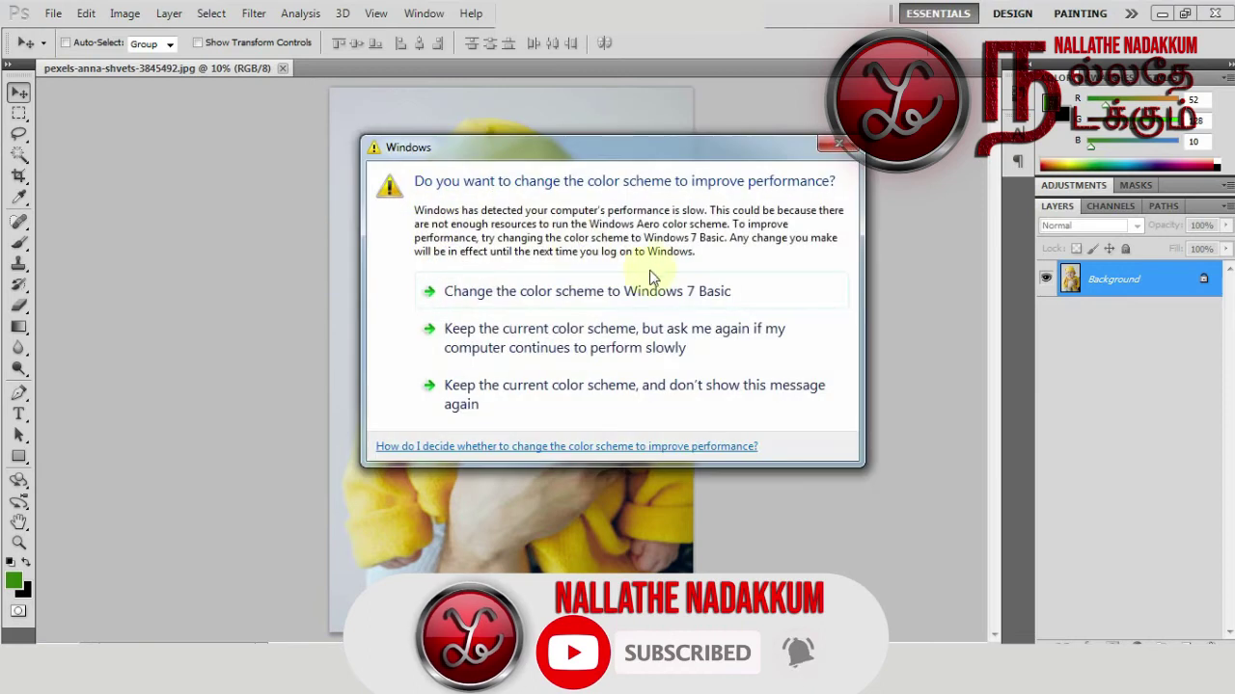
- Dismiss the Windows colour-scheme warning and bring up the shape tool choices
key("Escape")
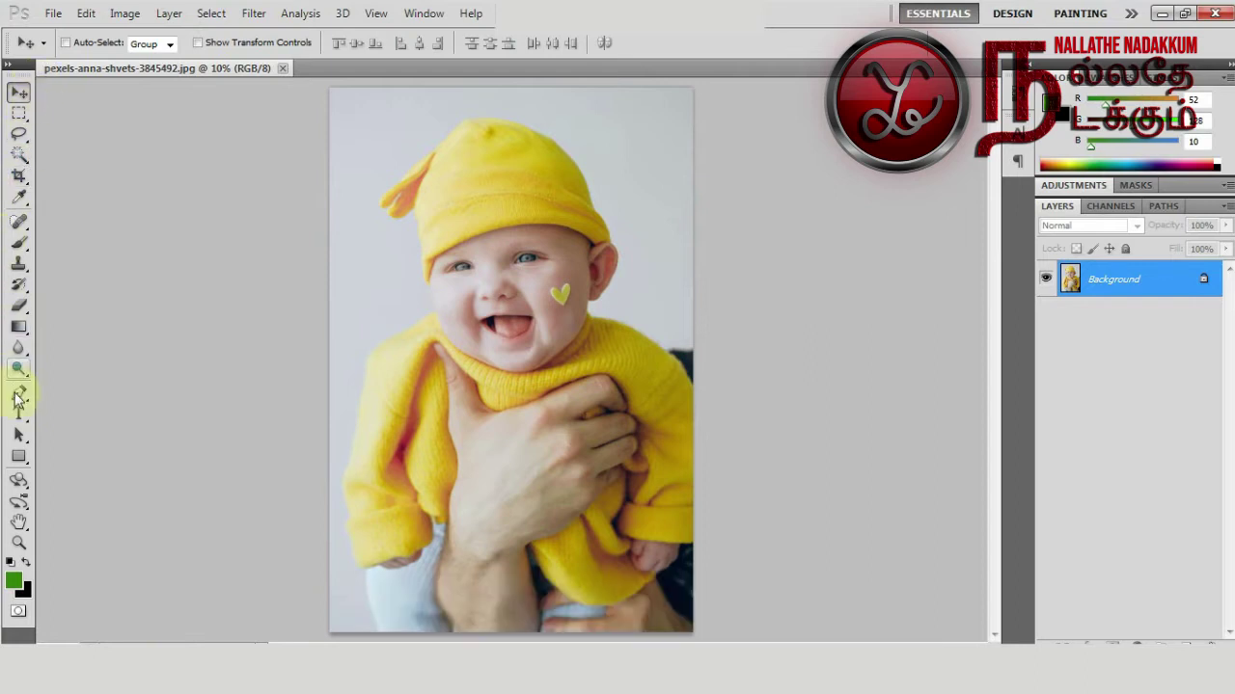
left_click(21, 457)
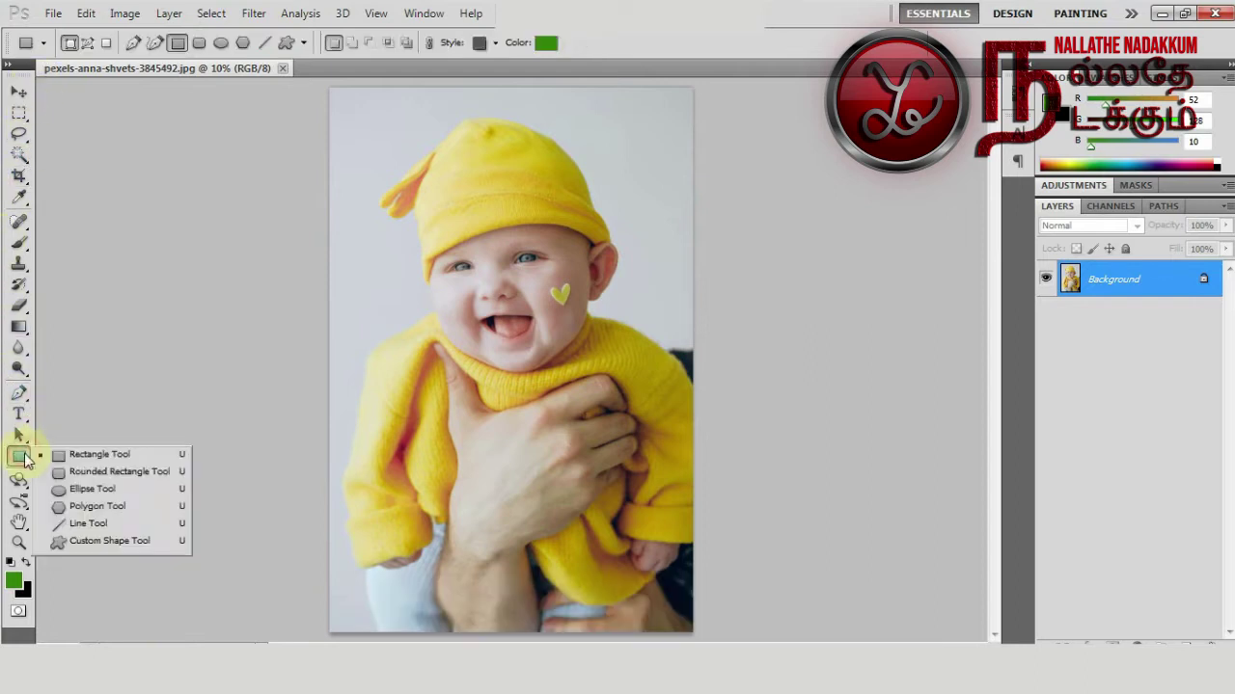
left_click(77, 461)
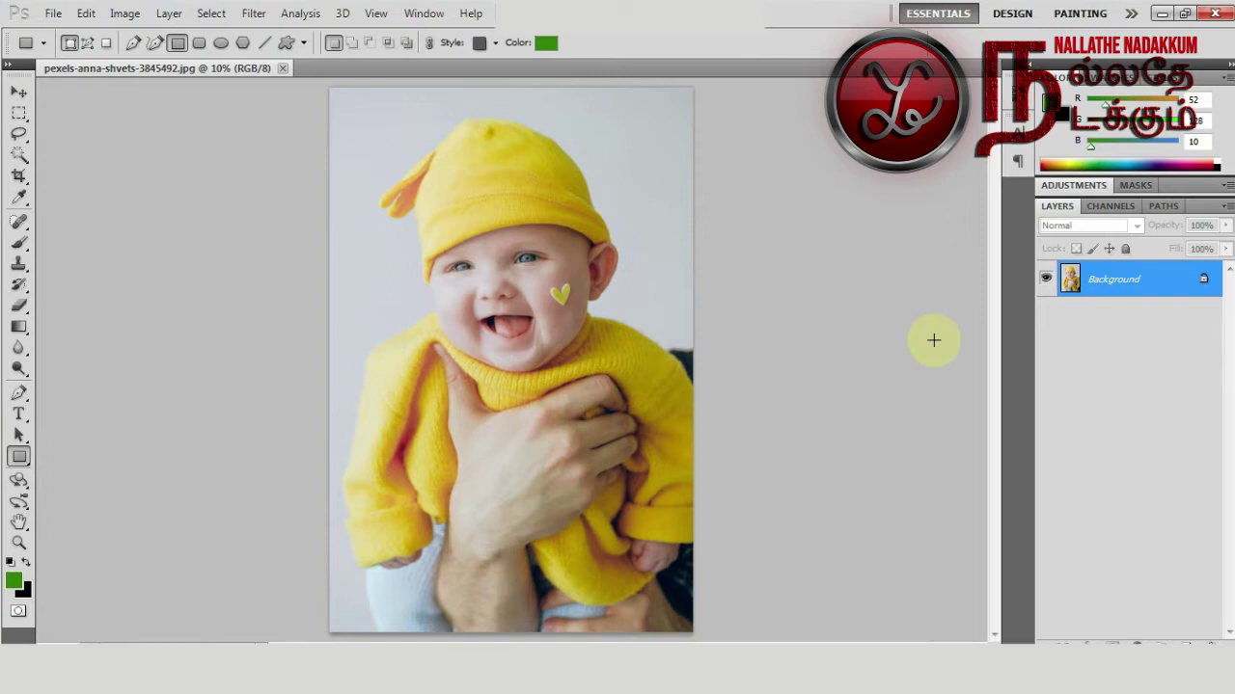
left_click(16, 95)
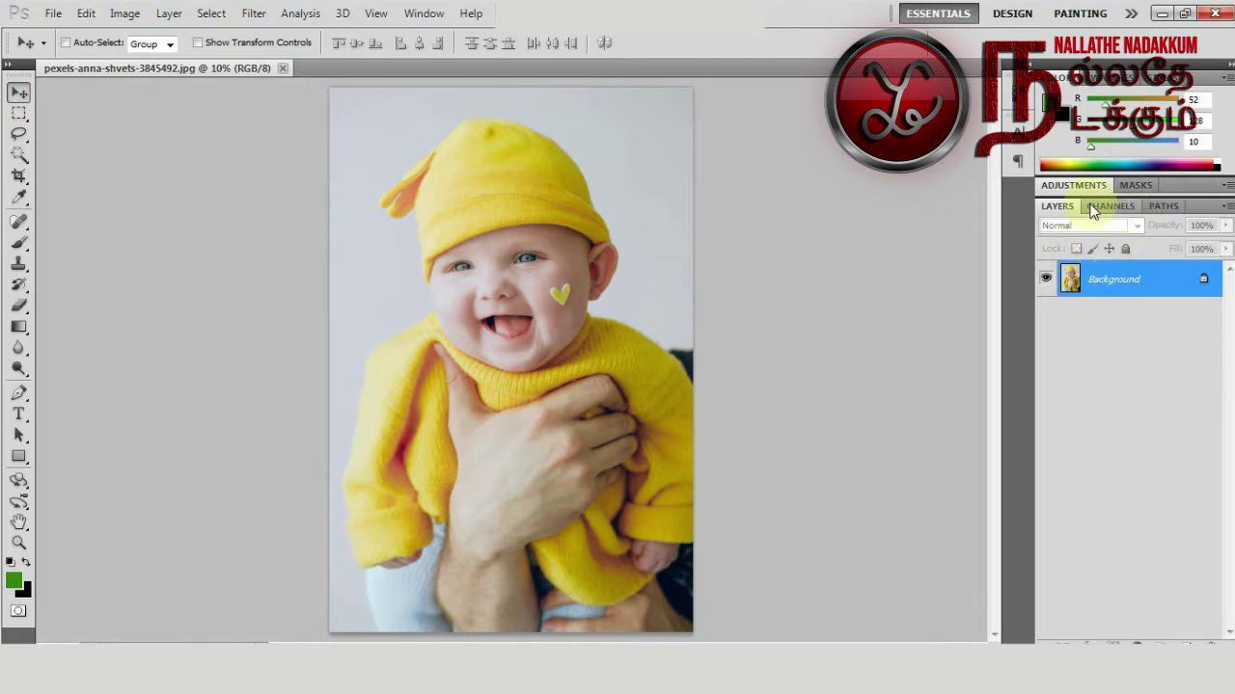
- Float and enlarge the Layers panel, duplicate Background as Layer 1, and collapse the dock
left_click_drag(1058, 207, 776, 152)
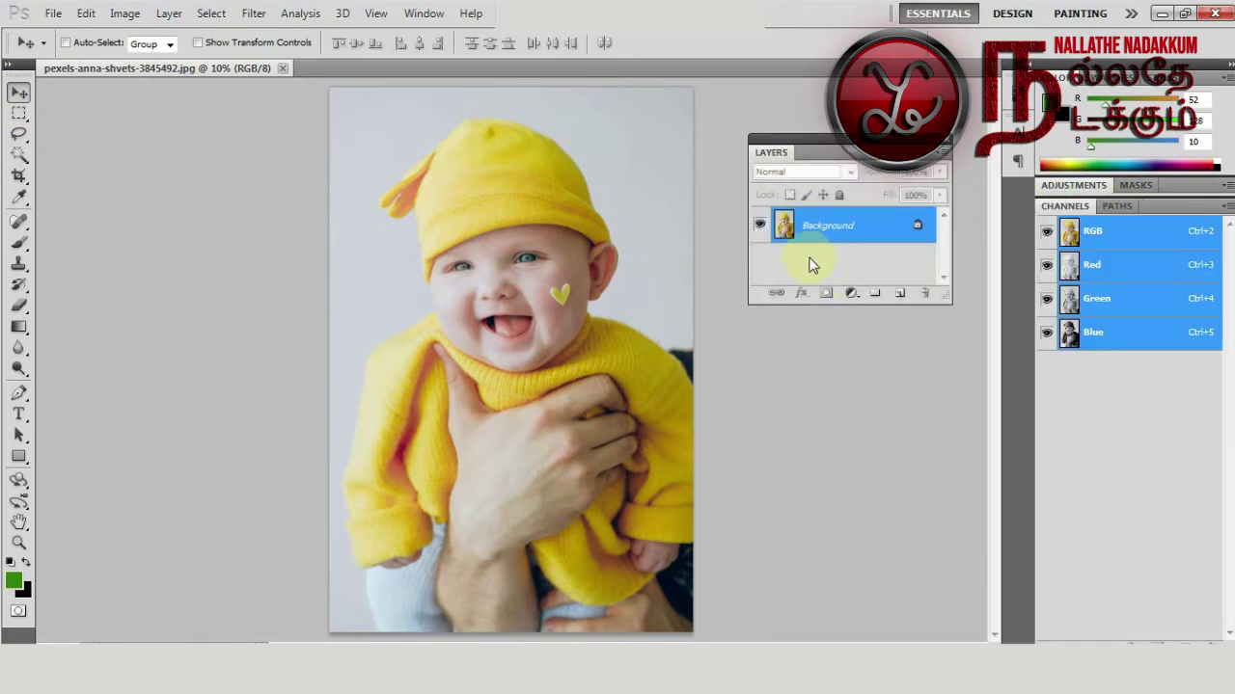
left_click_drag(951, 300, 957, 422)
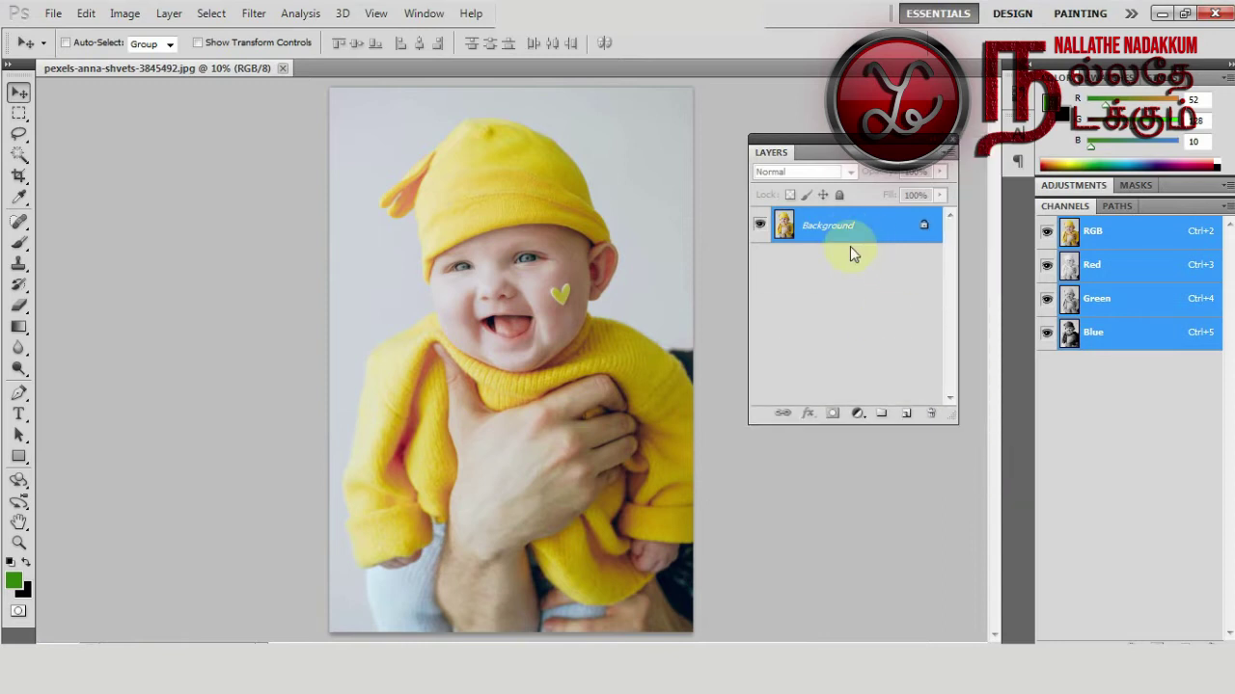
key("ctrl+j")
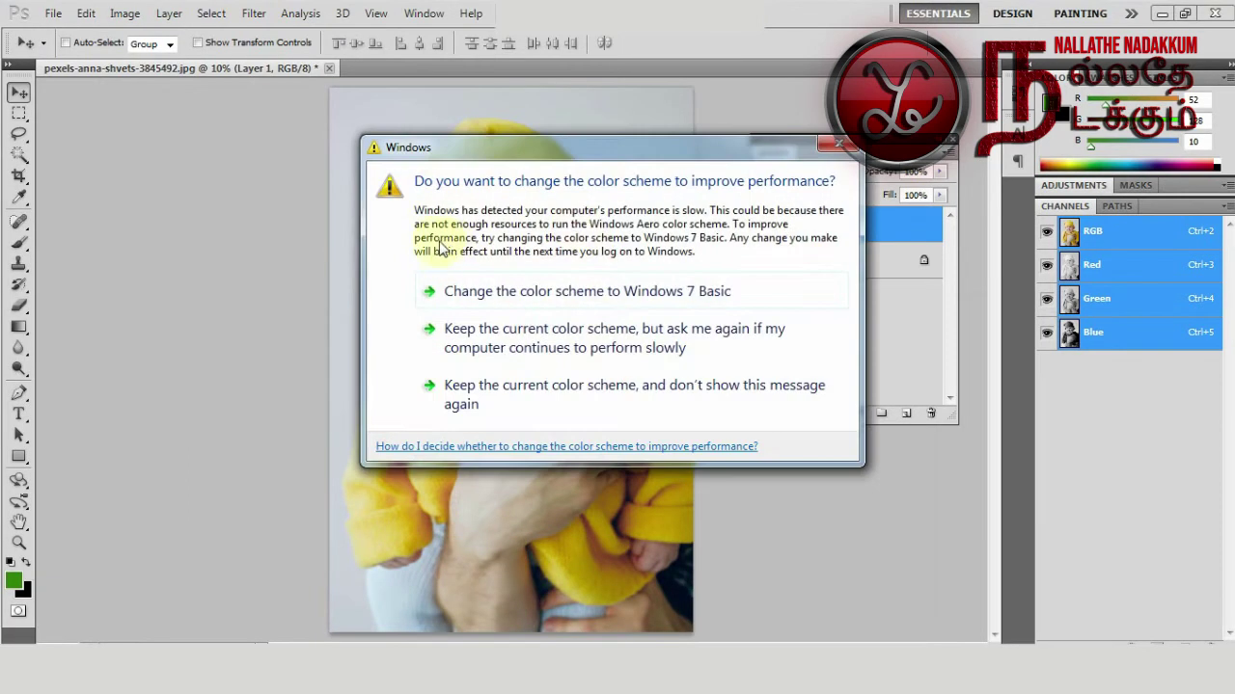
left_click(832, 148)
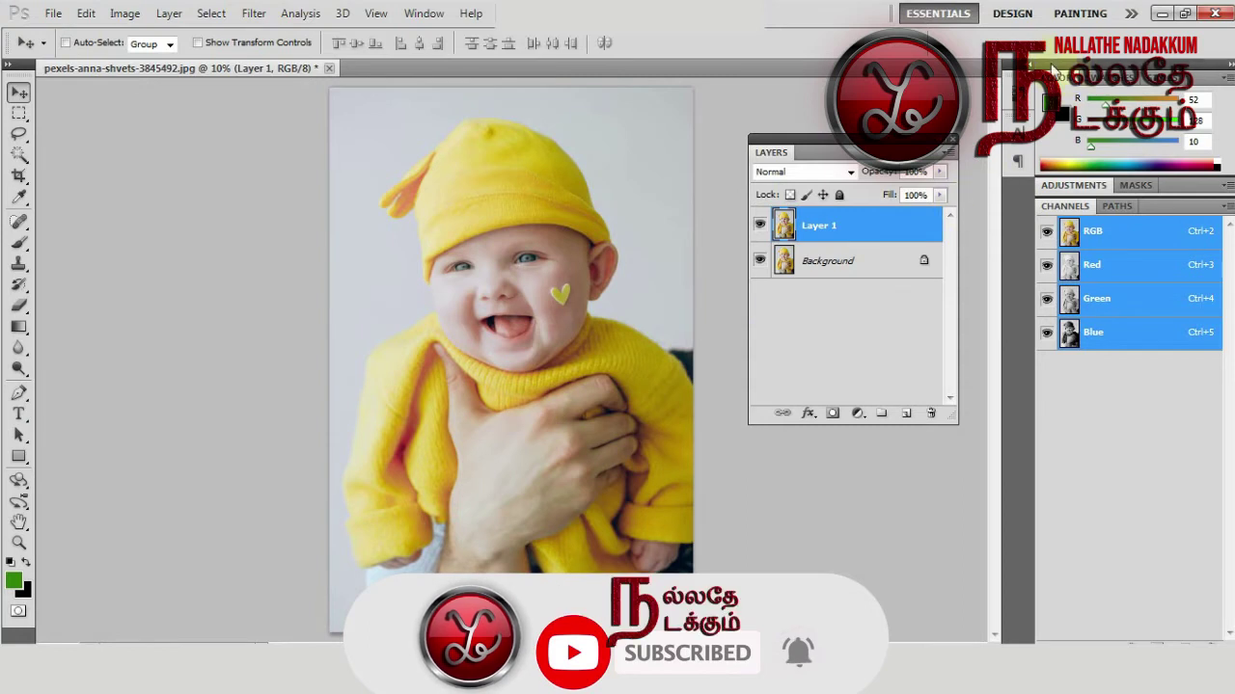
left_click(1201, 65)
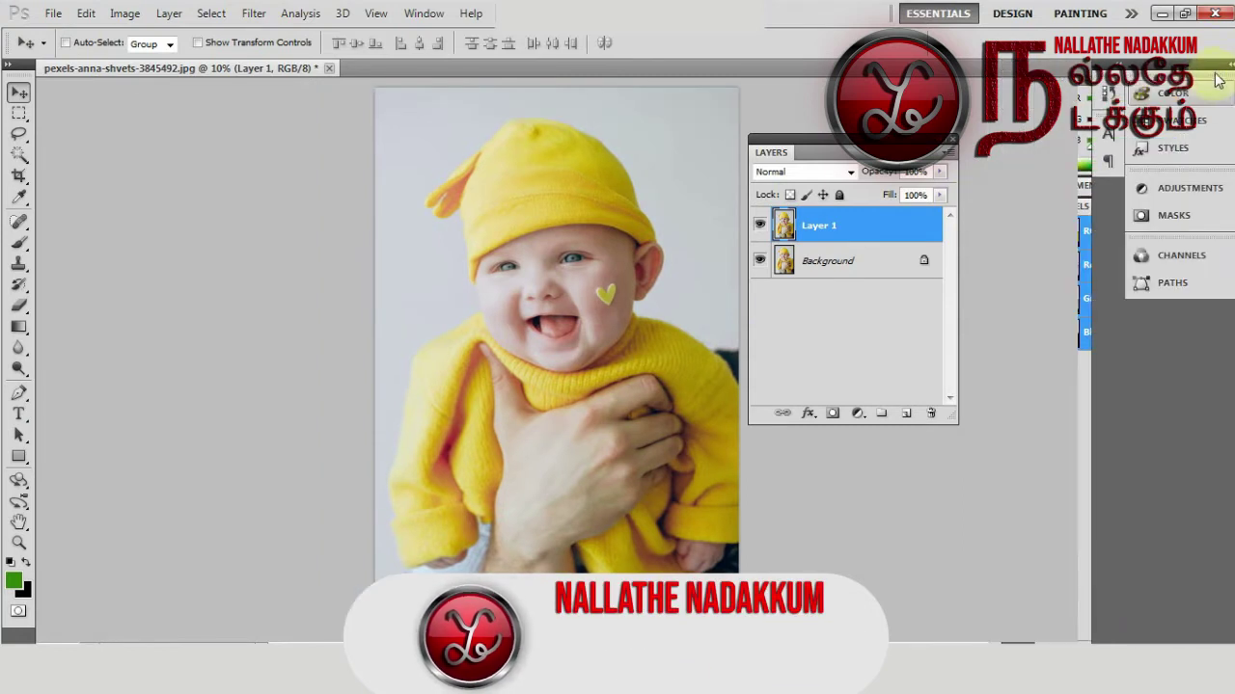
- Draw a tall, narrow green rectangle strip over the photo's left side
left_click_drag(892, 154, 959, 123)
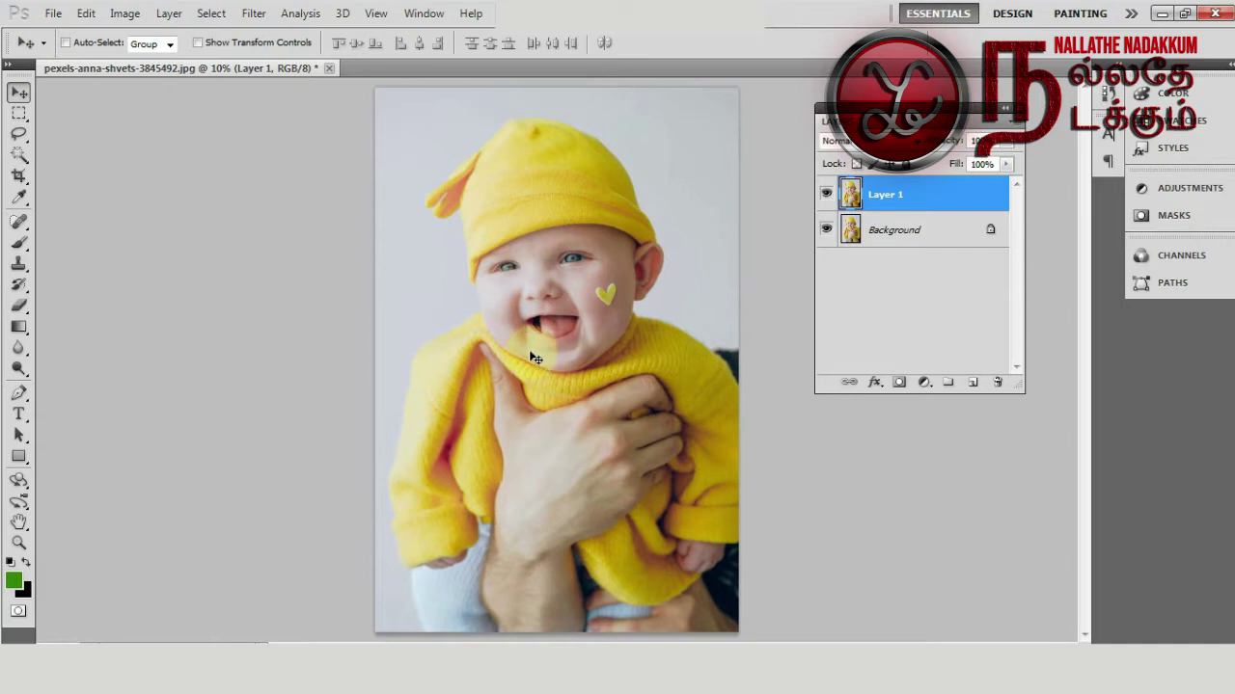
left_click(19, 461)
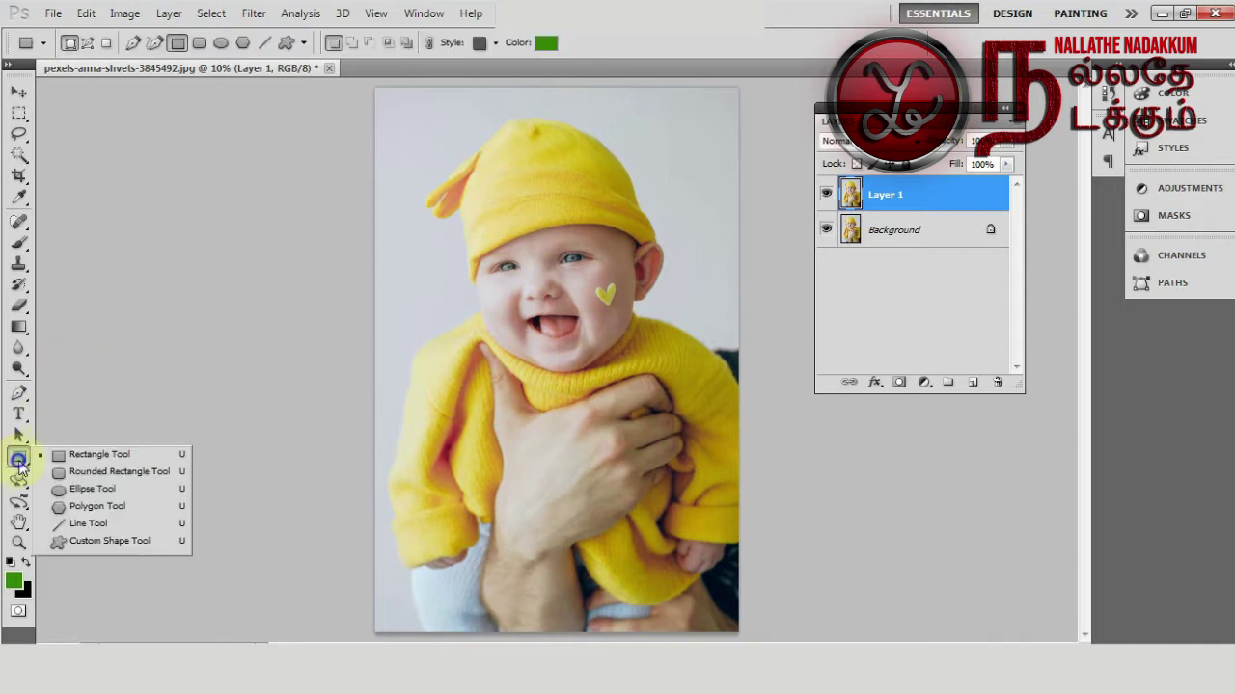
left_click(68, 459)
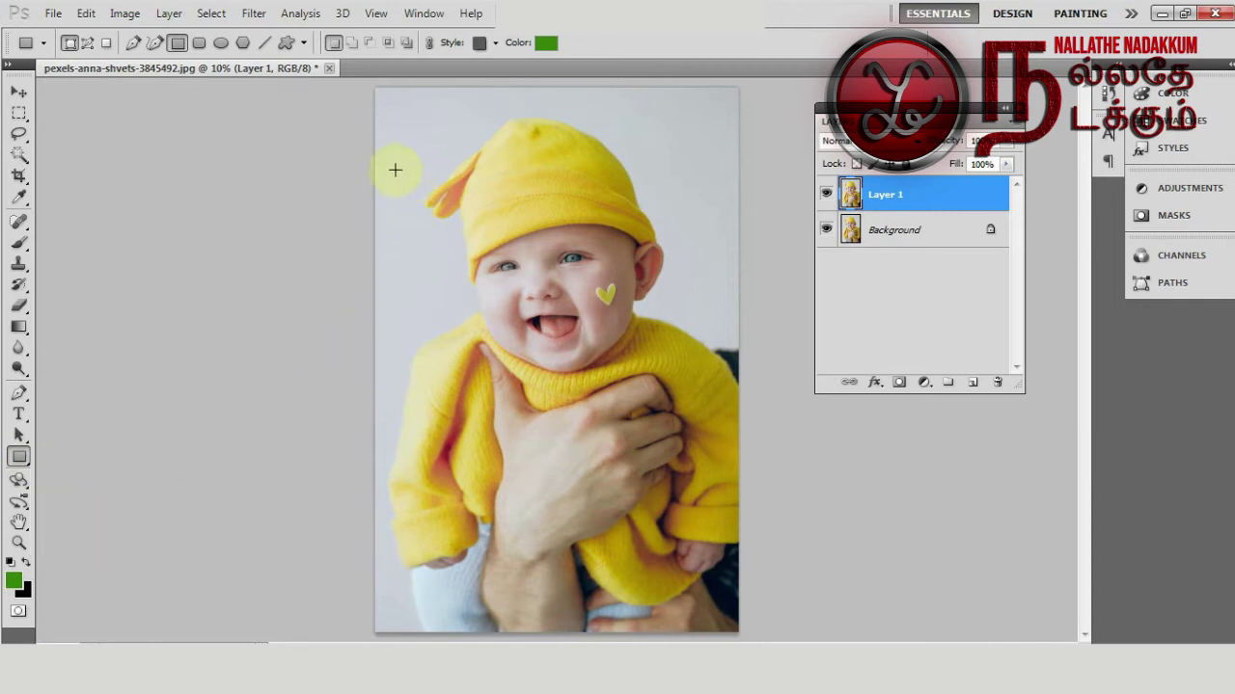
left_click_drag(454, 264, 502, 606)
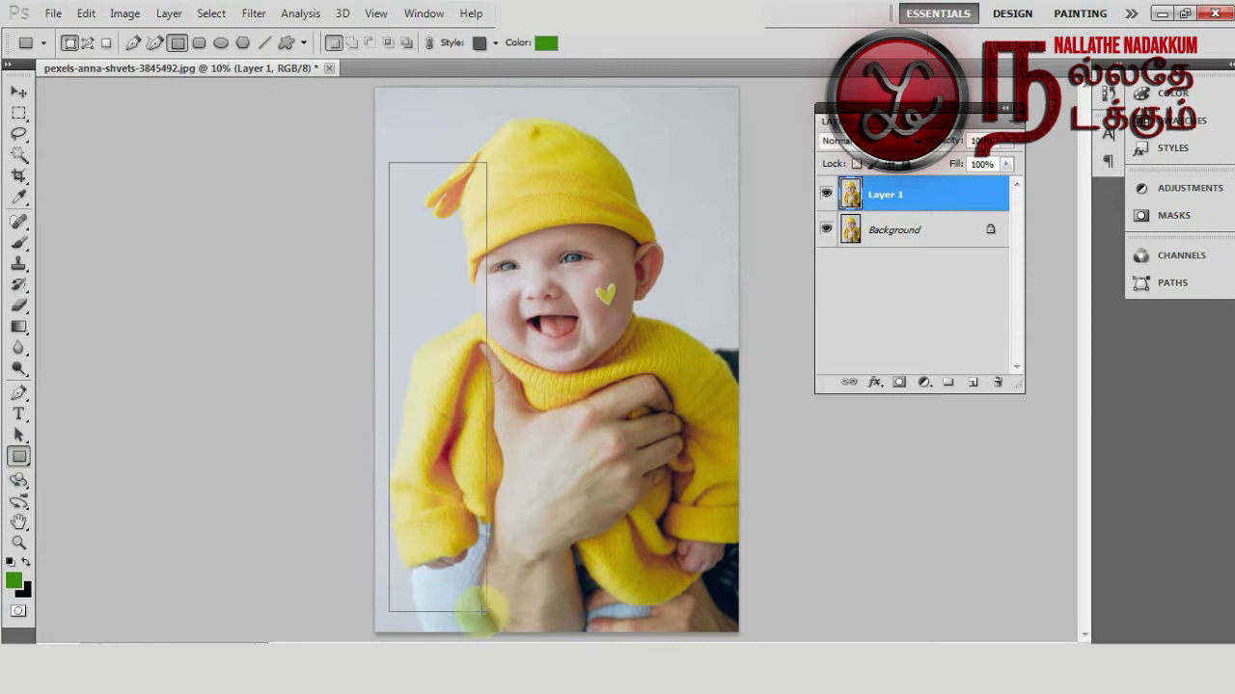
left_click_drag(501, 607, 479, 610)
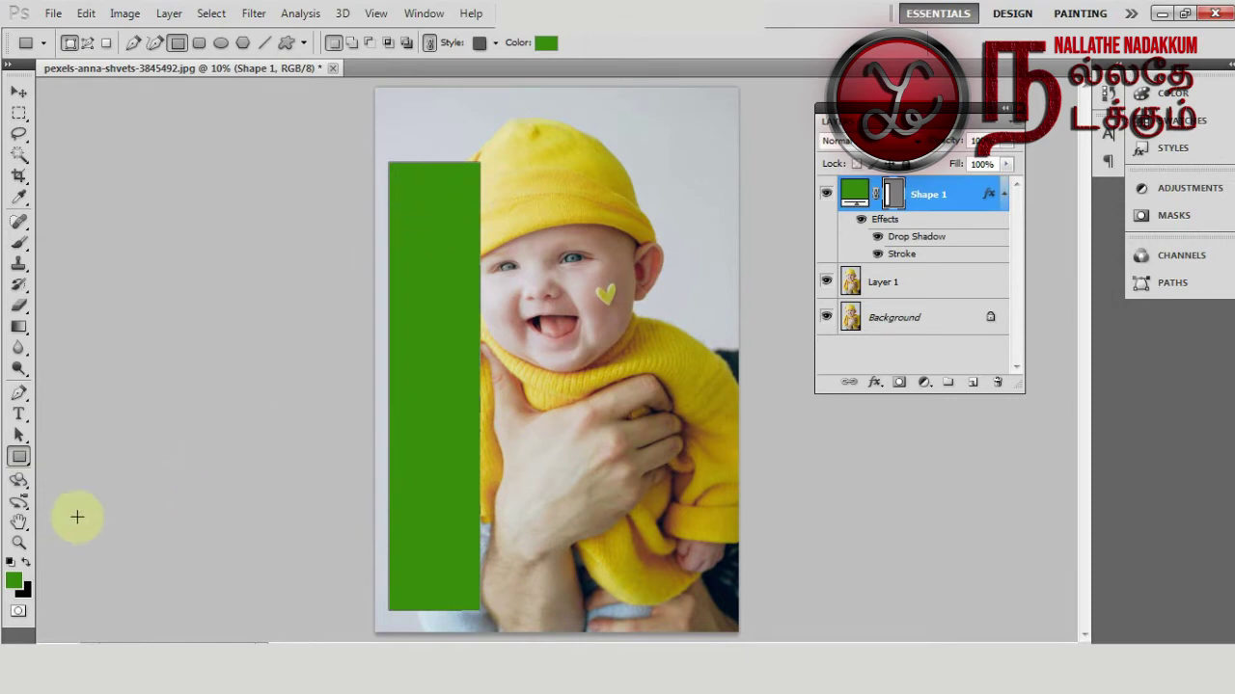
left_click(18, 91)
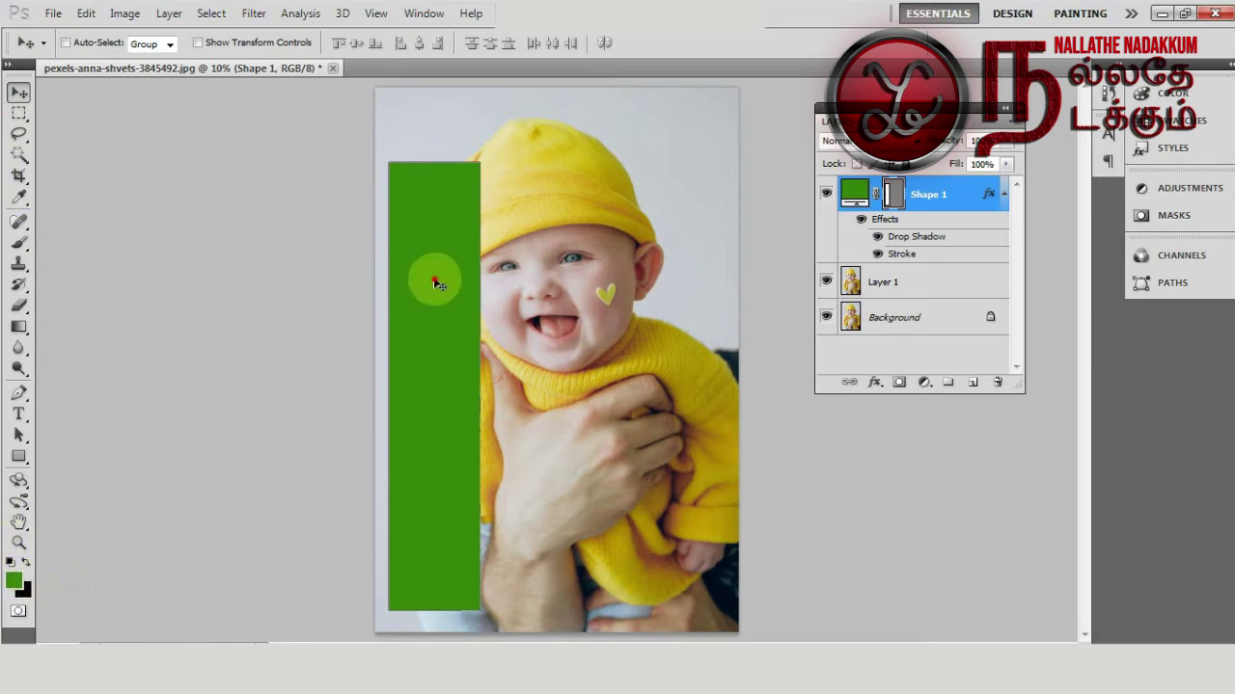
- Recolour Shape 1's fill to dark grey-green #40443f in the Color Picker
double_click(859, 197)
left_click(608, 277)
left_click(608, 407)
left_click_drag(428, 421, 369, 415)
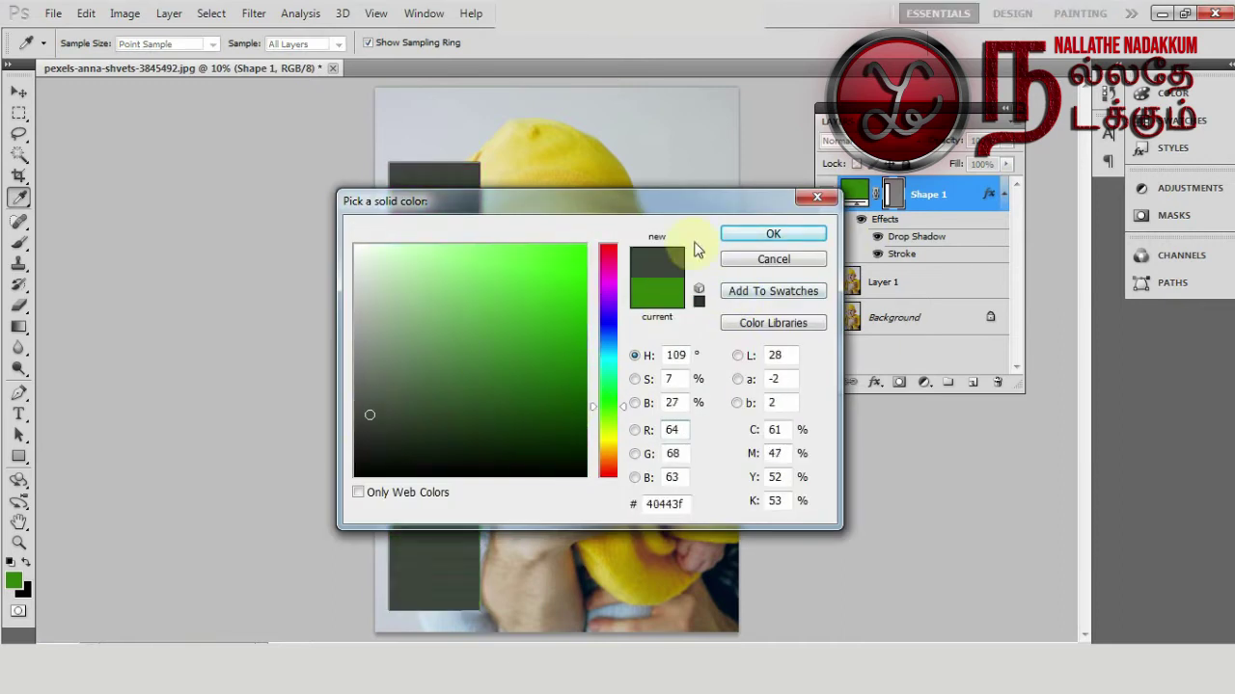
left_click(769, 234)
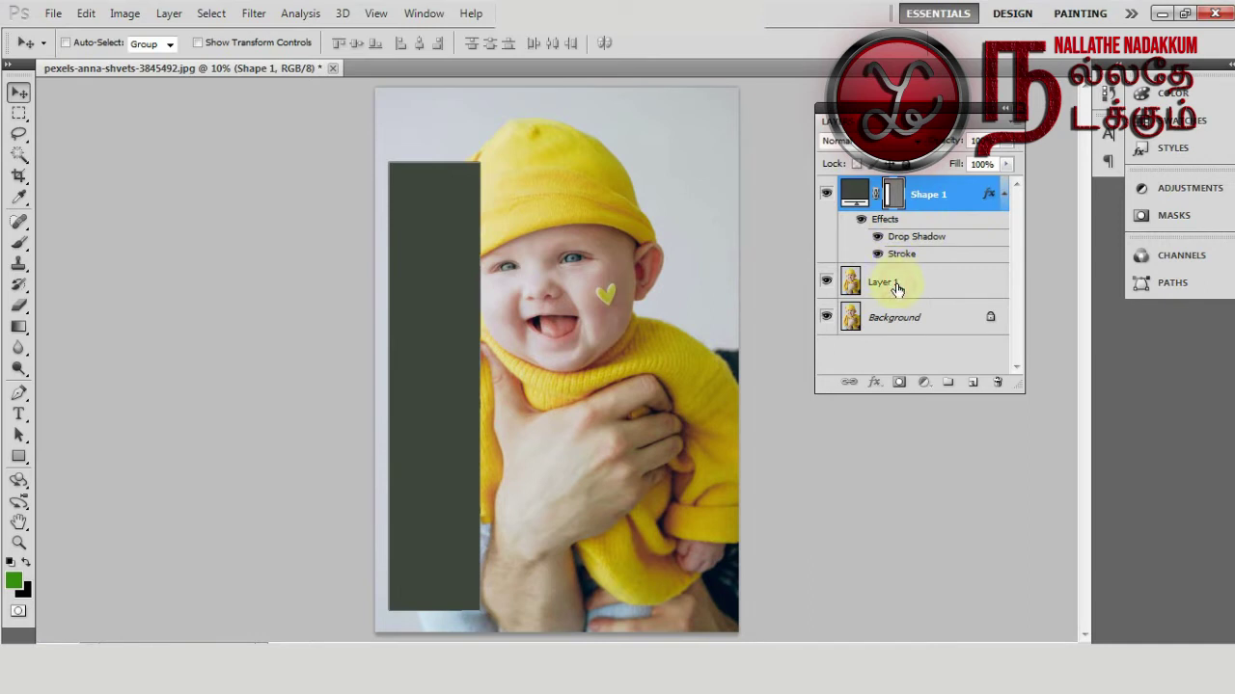
left_click(851, 285)
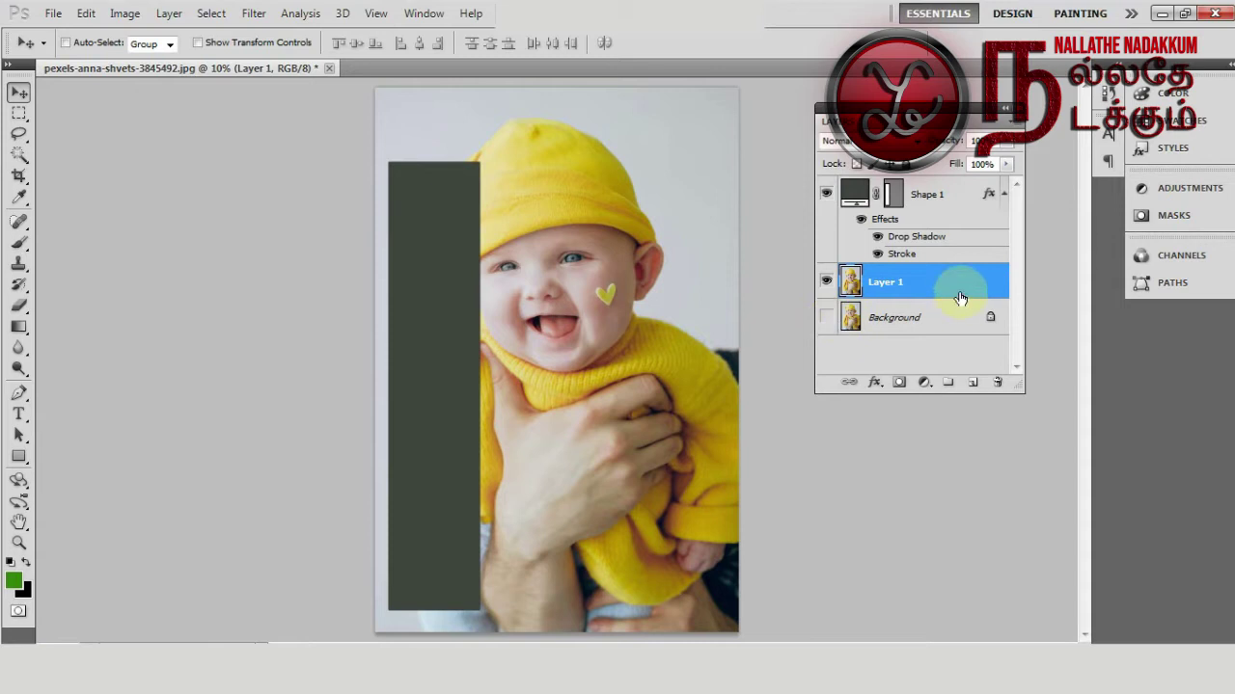
- Move Layer 1 above Shape 1, clip it to the strip, and show the Background again
left_click_drag(960, 287, 970, 196)
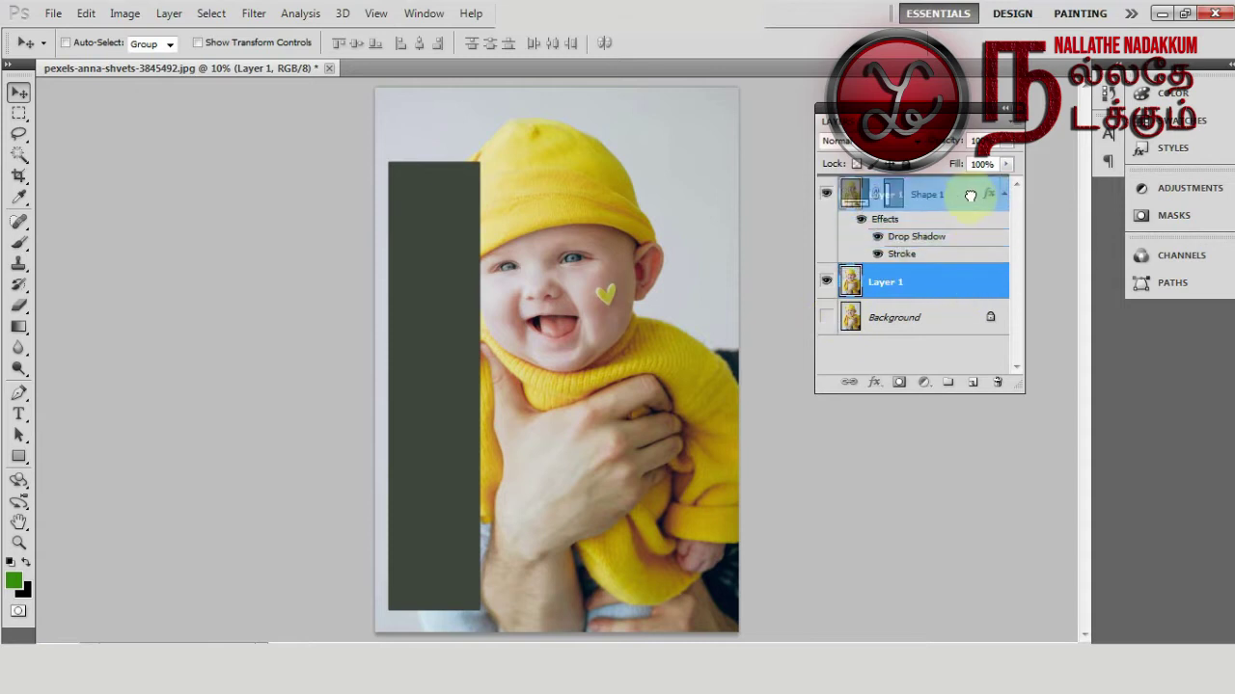
left_click_drag(970, 189, 970, 193)
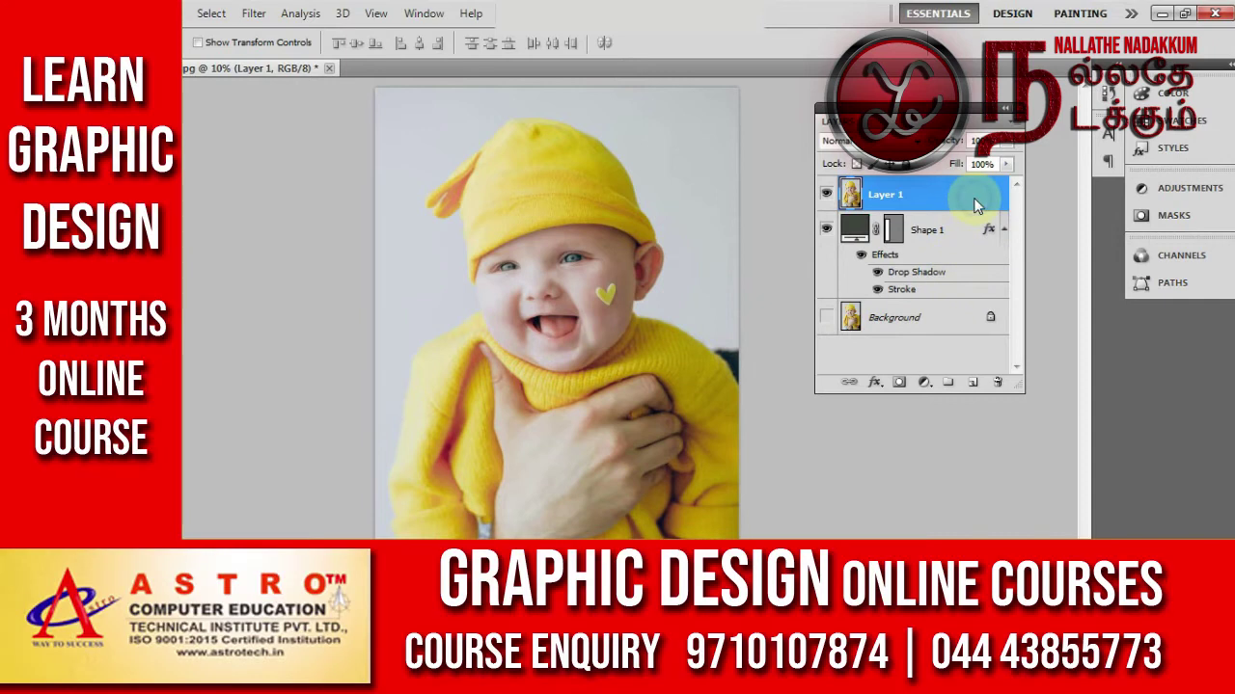
right_click(975, 206)
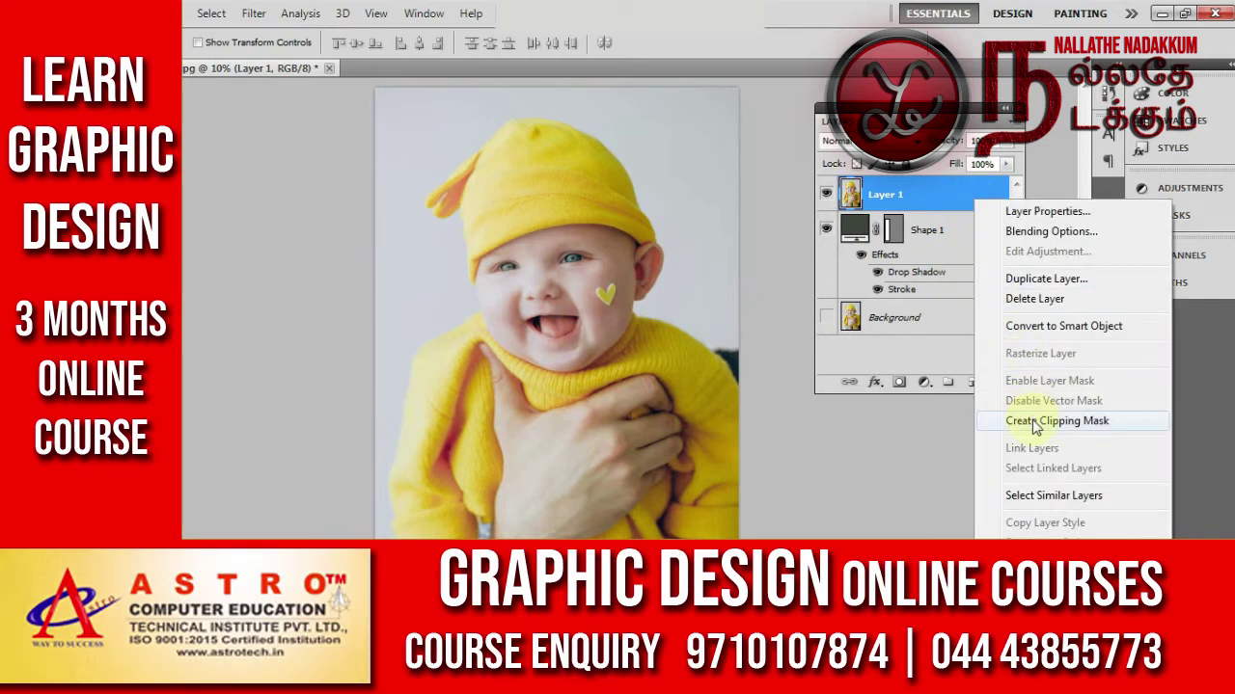
left_click(1034, 421)
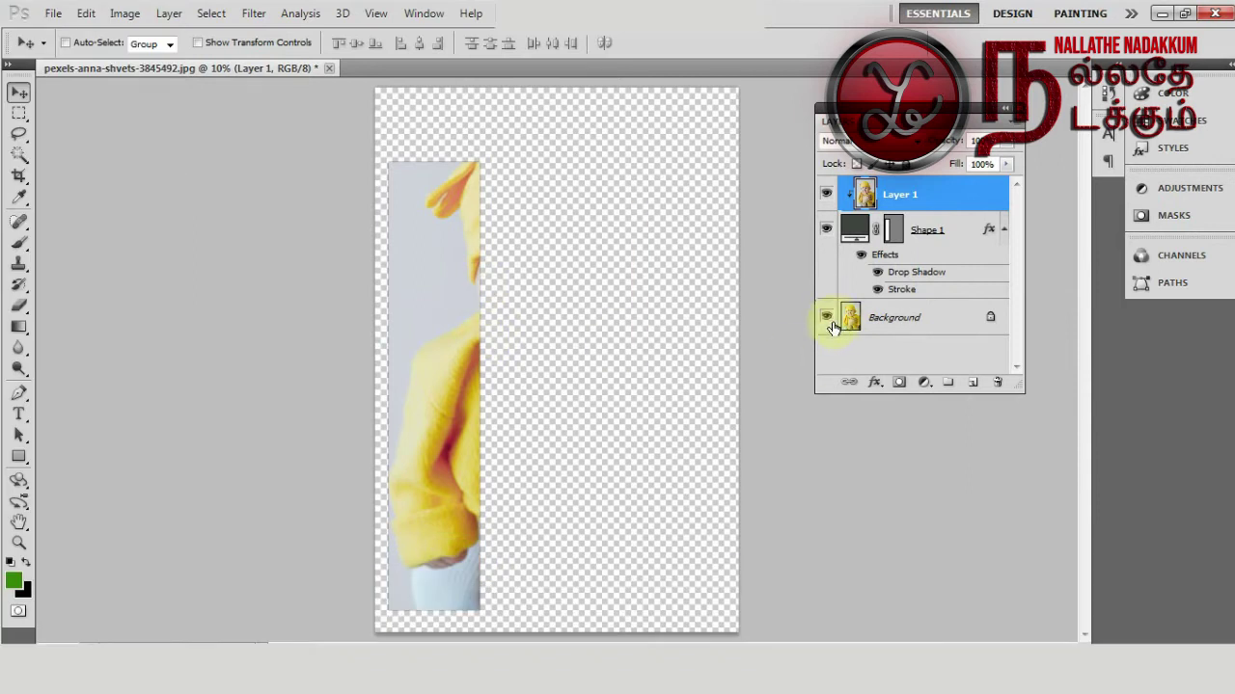
left_click(827, 320)
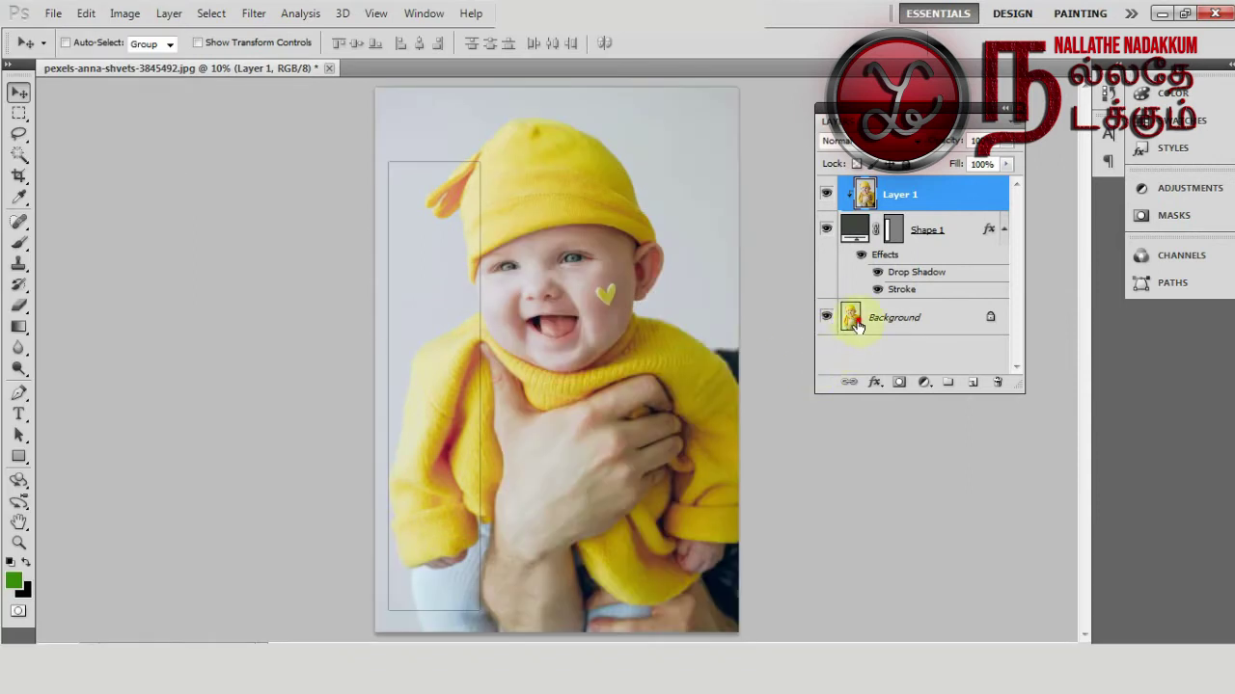
left_click(857, 328)
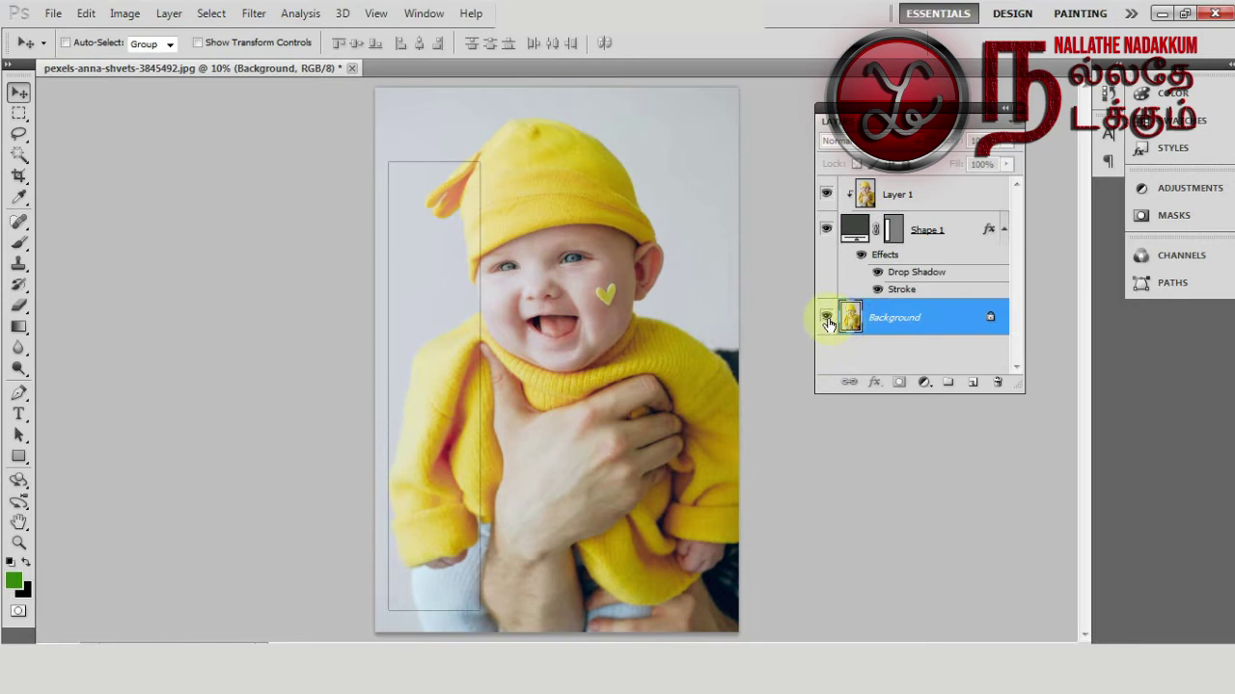
- Add a new layer, hide Background, and create a bright teal Solid Color fill layer
left_click(971, 384)
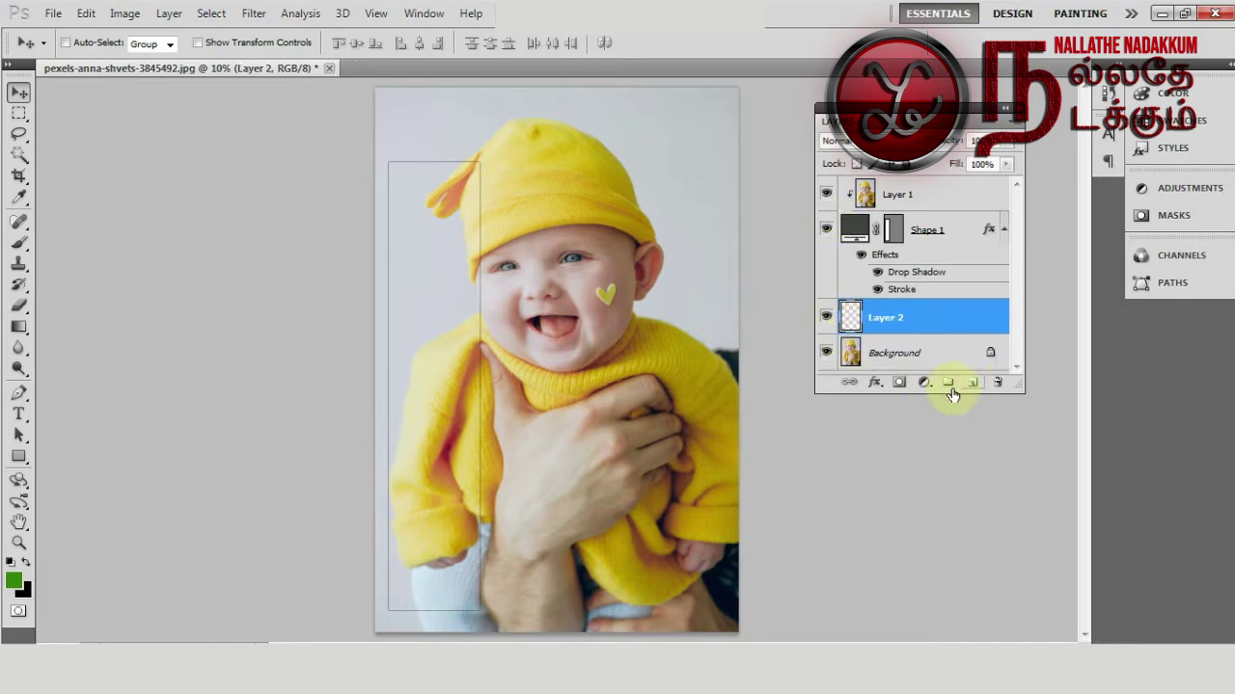
left_click(827, 353)
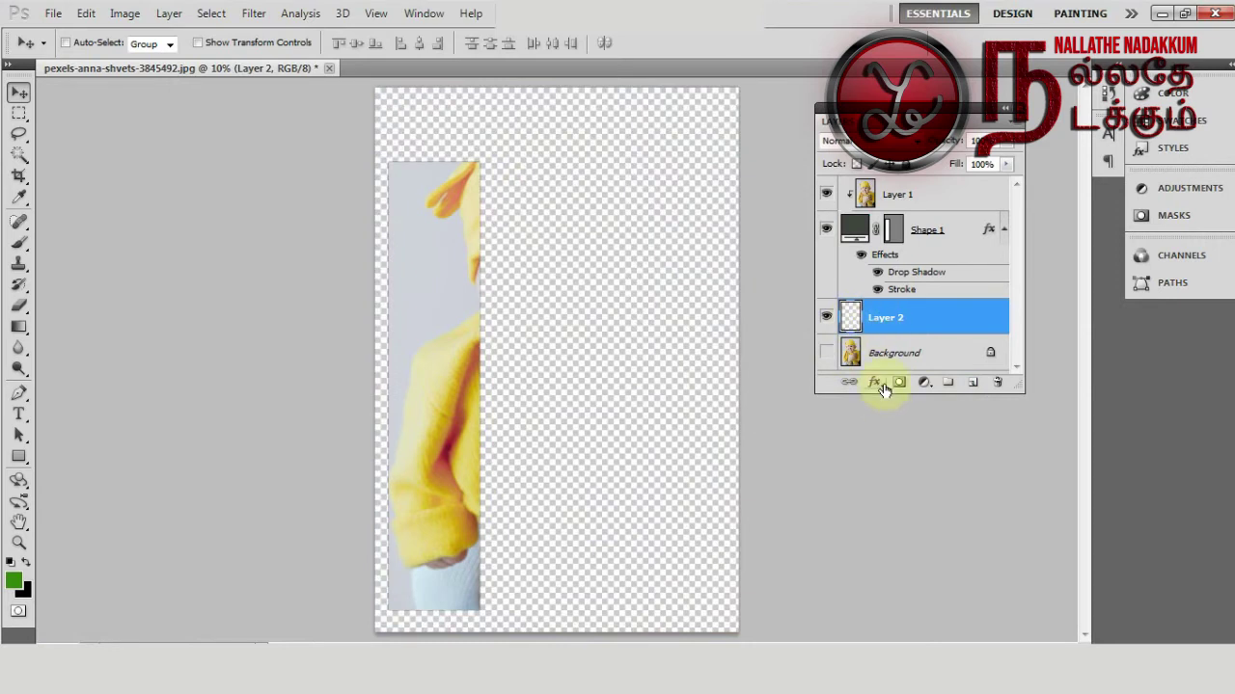
left_click(925, 384)
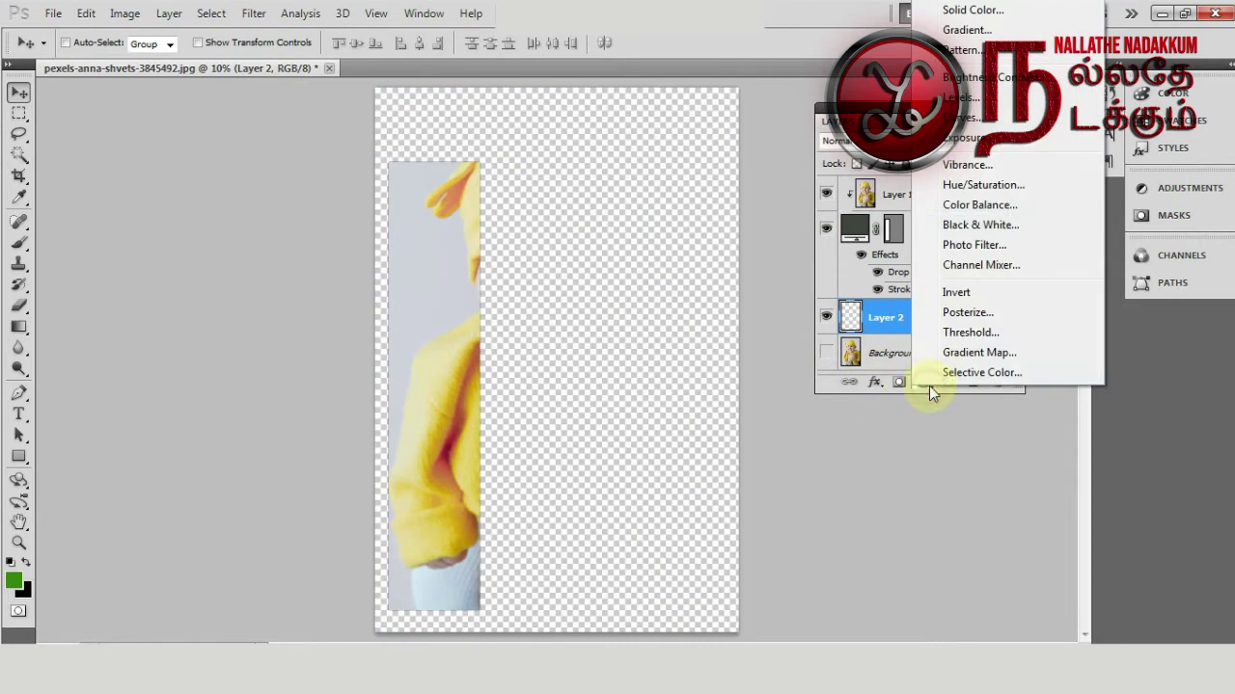
left_click(969, 12)
left_click(422, 394)
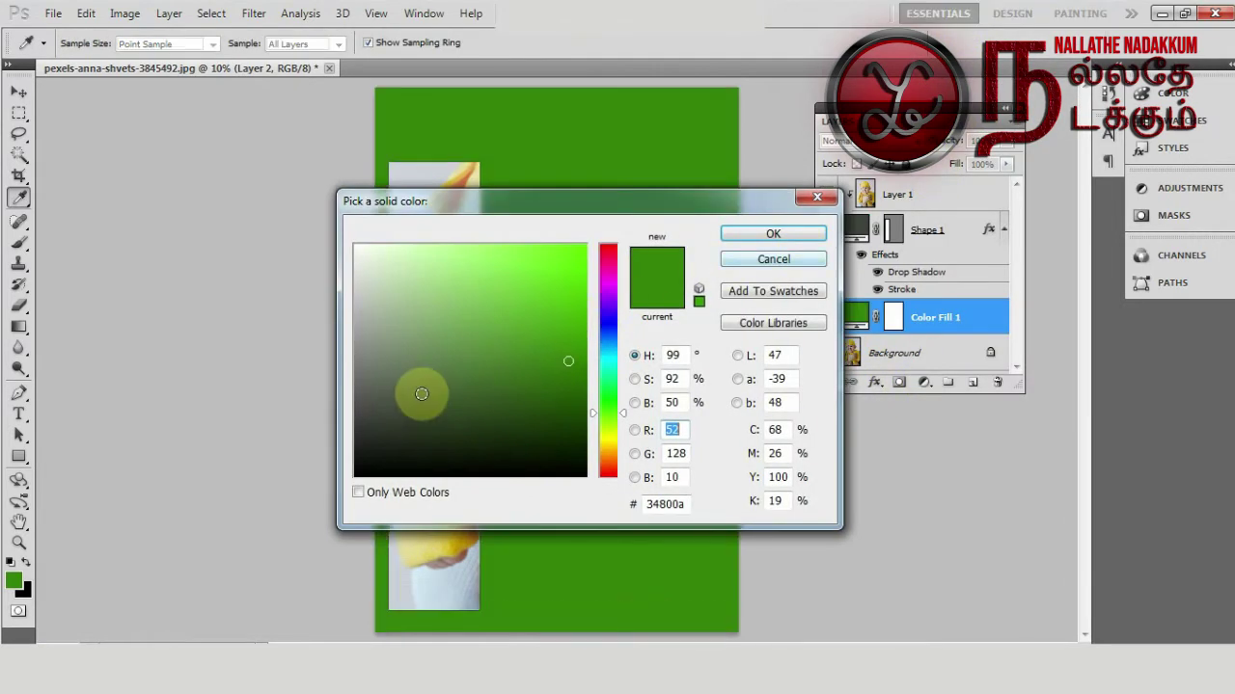
left_click(608, 367)
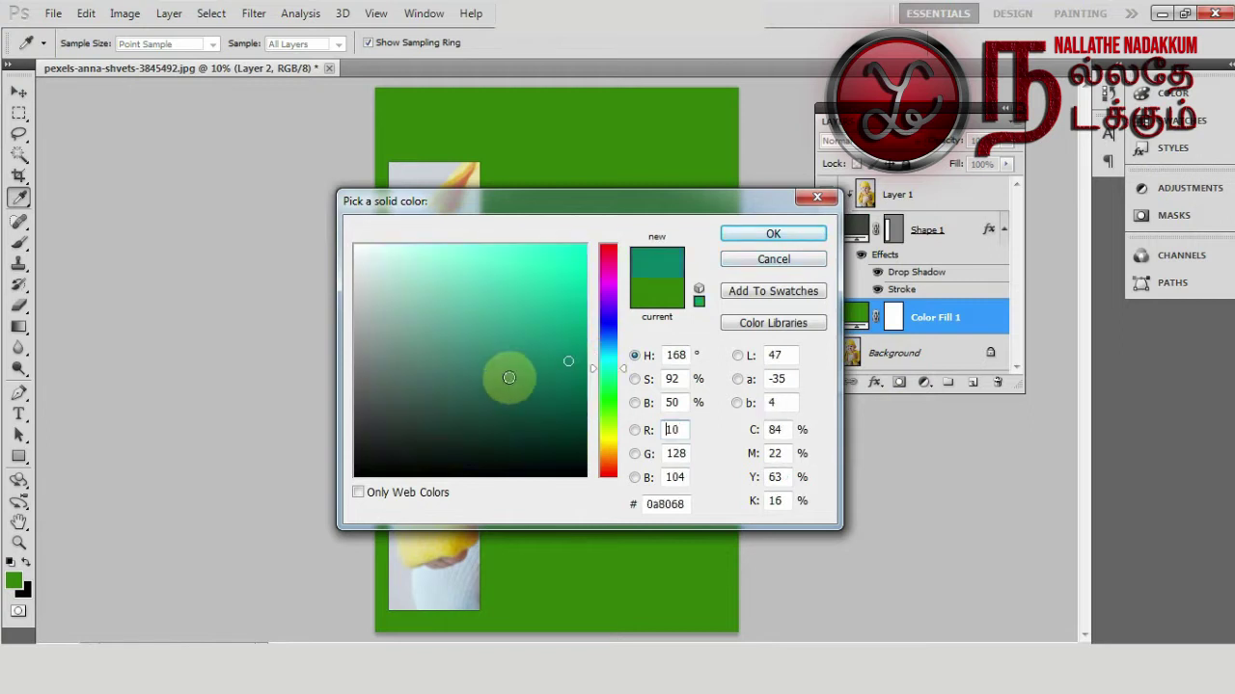
left_click_drag(371, 381, 390, 315)
left_click(504, 289)
left_click(762, 235)
key("v")
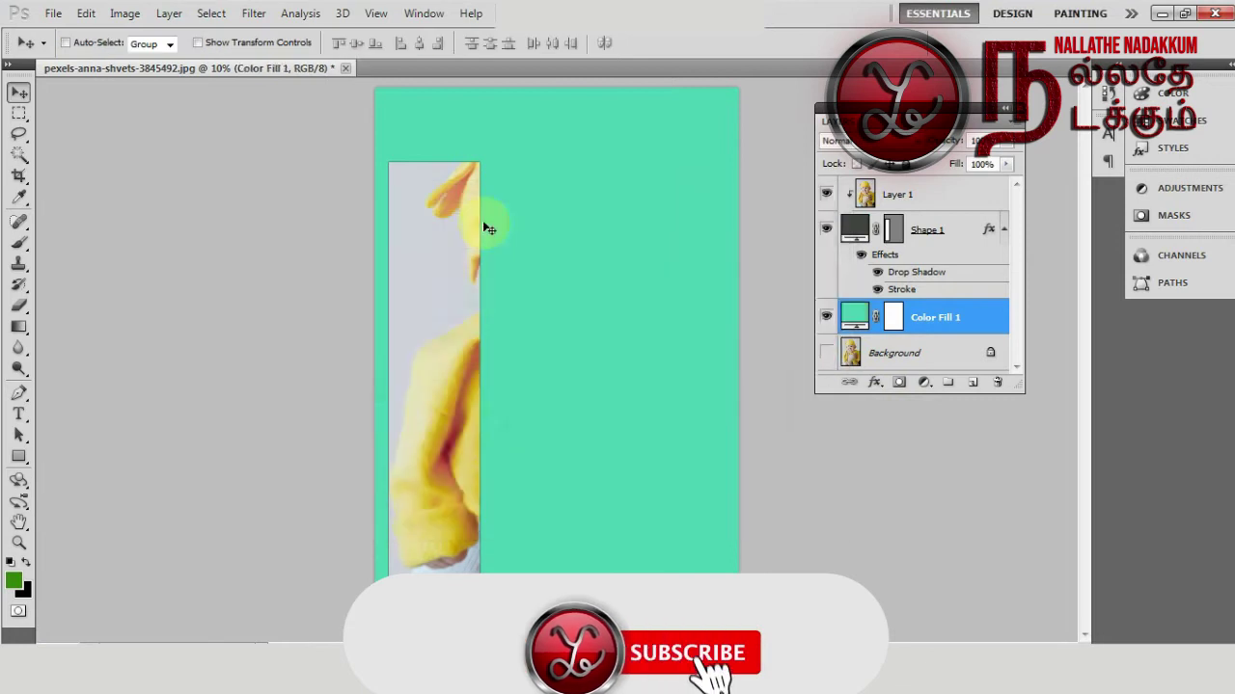
left_click(873, 202)
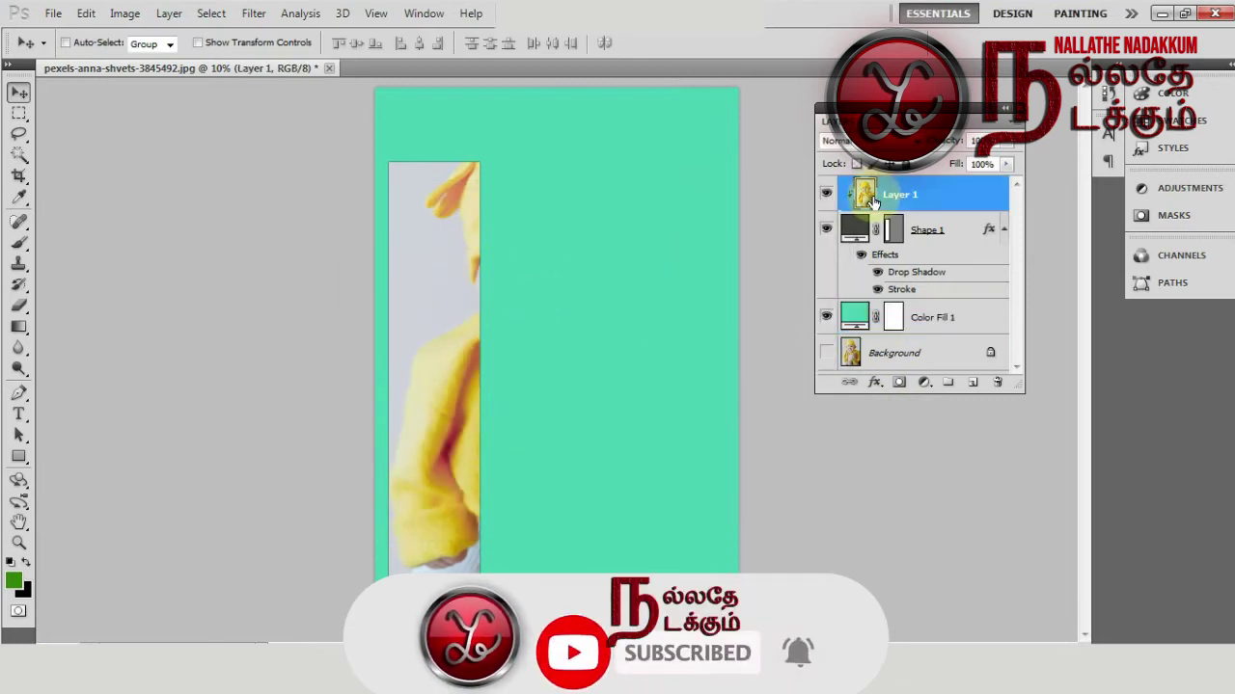
- Raise Shape 1's drop shadow to 29 px distance, 39% spread, and a larger size
left_click(967, 239)
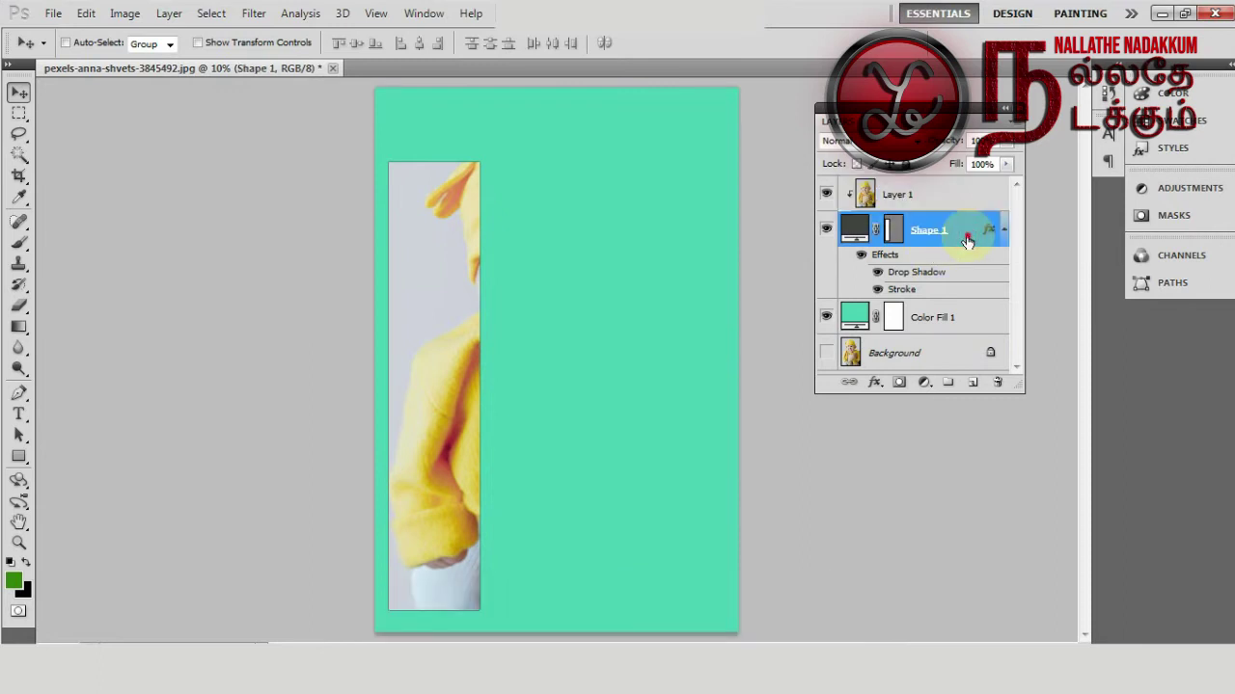
double_click(967, 242)
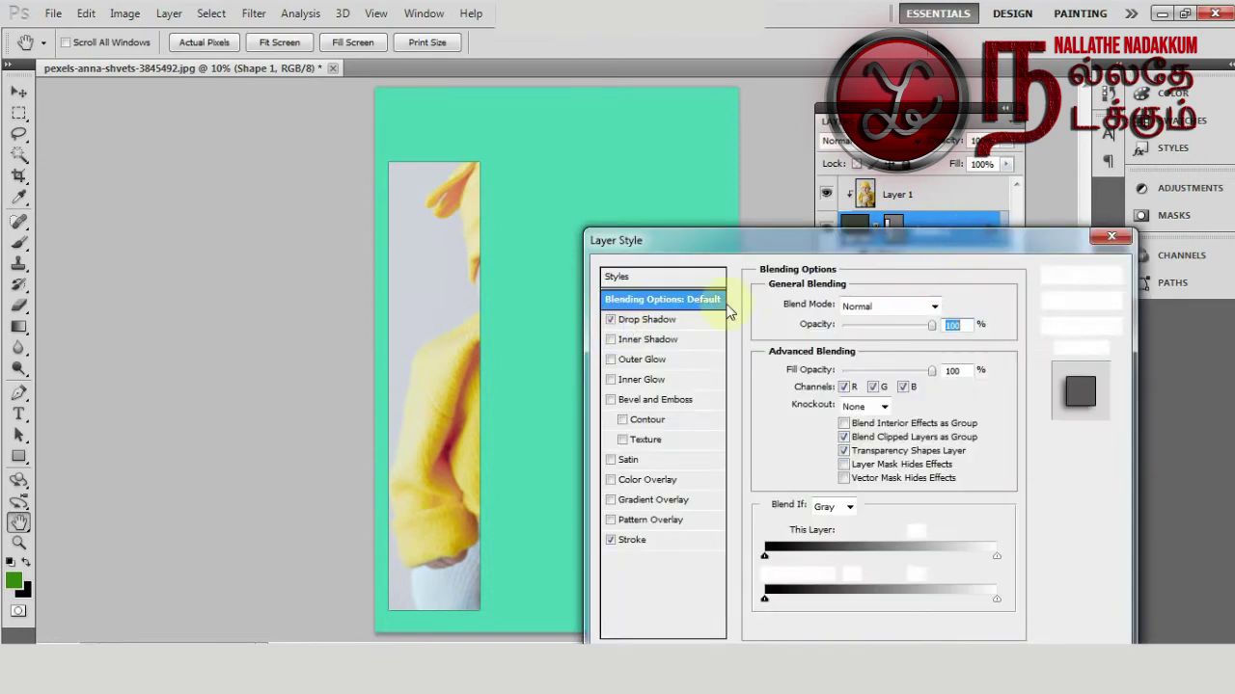
left_click(619, 320)
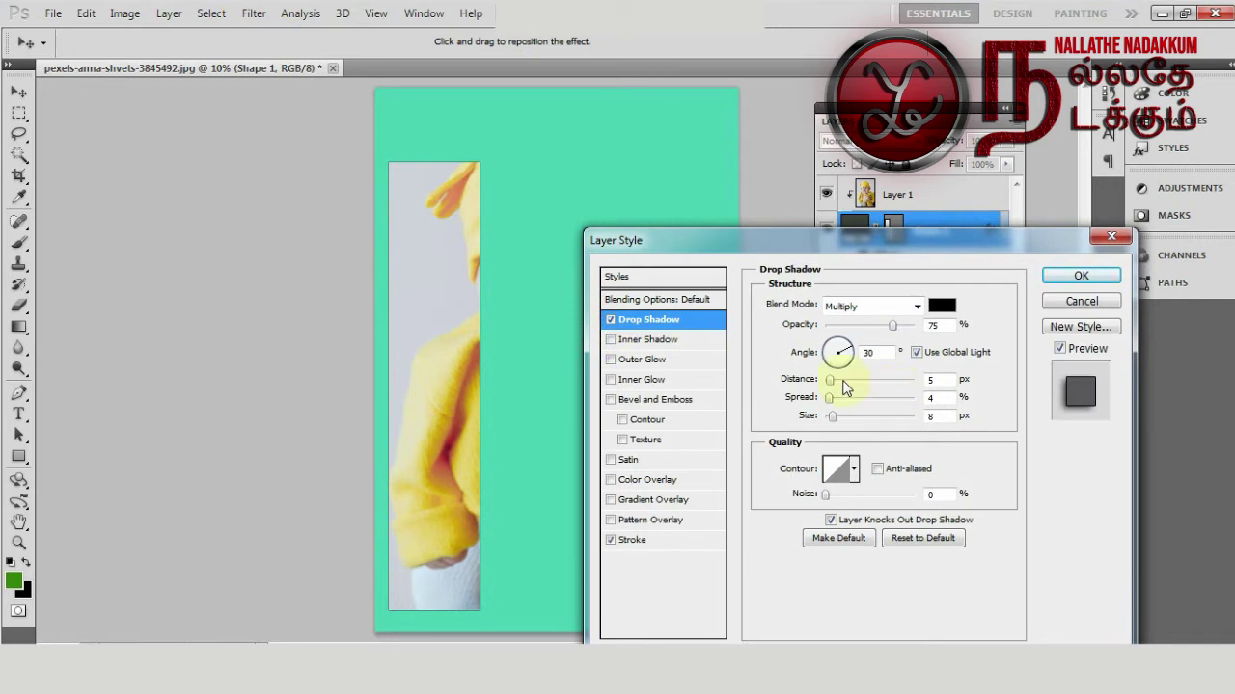
left_click_drag(832, 381, 850, 383)
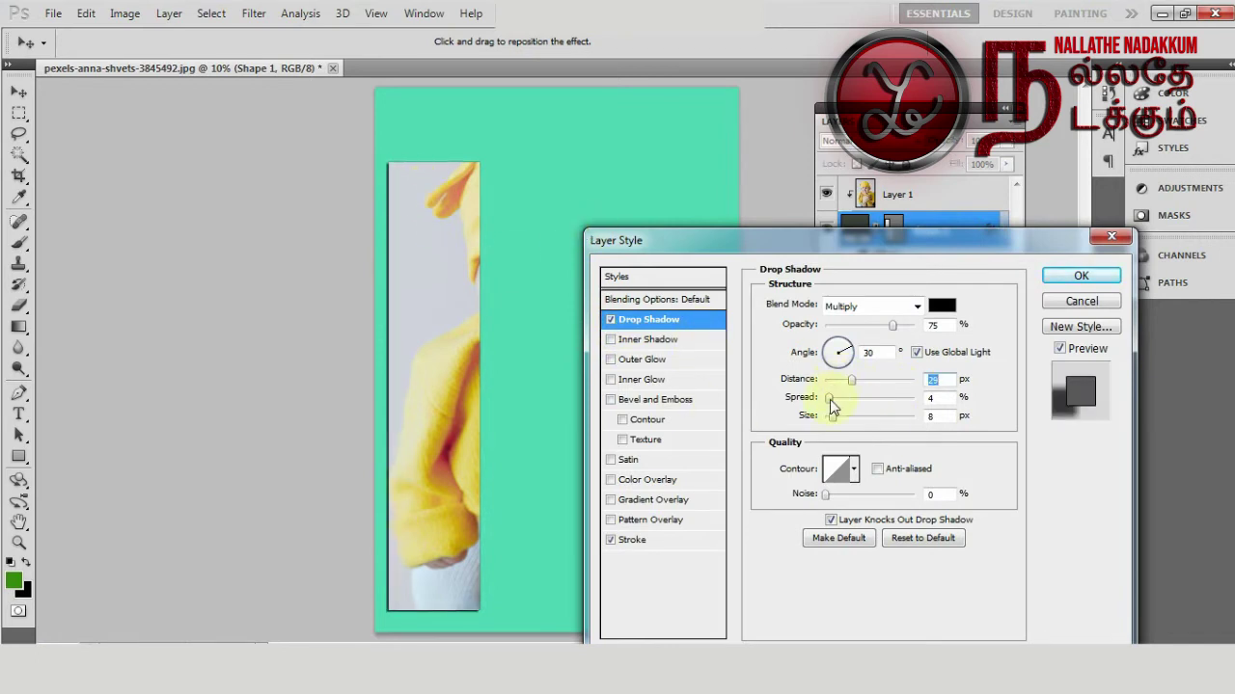
left_click_drag(834, 401, 844, 403)
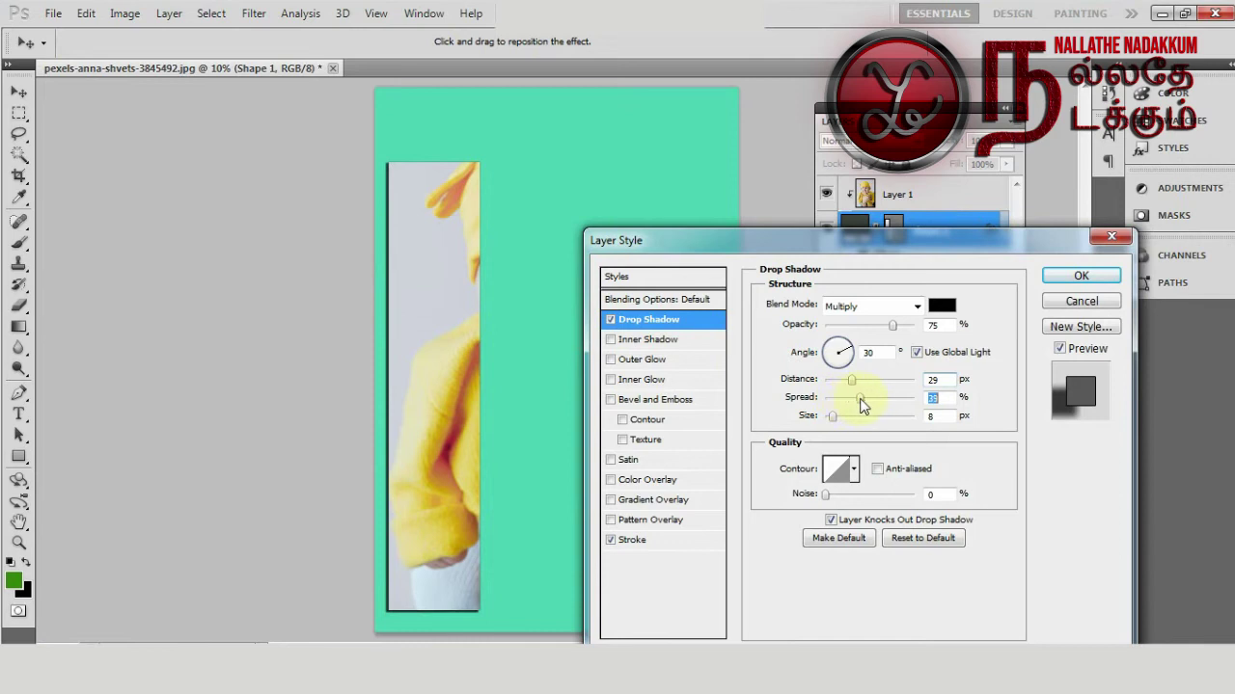
left_click_drag(847, 425, 866, 424)
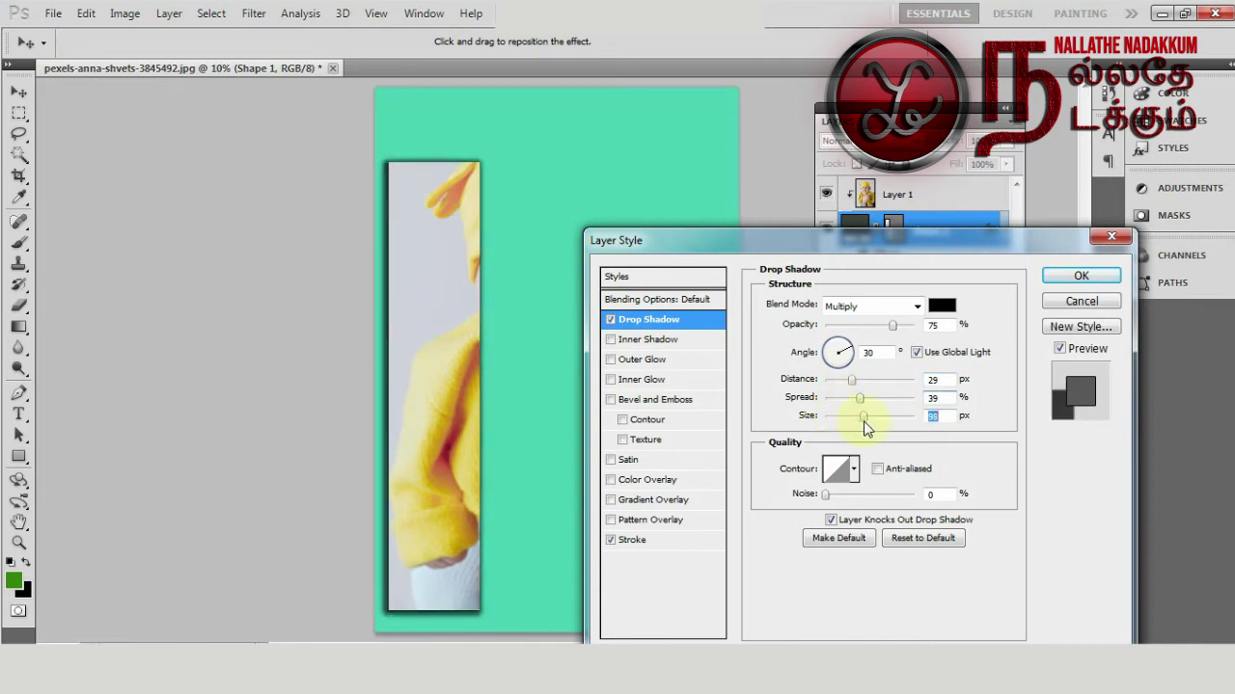
left_click(1075, 281)
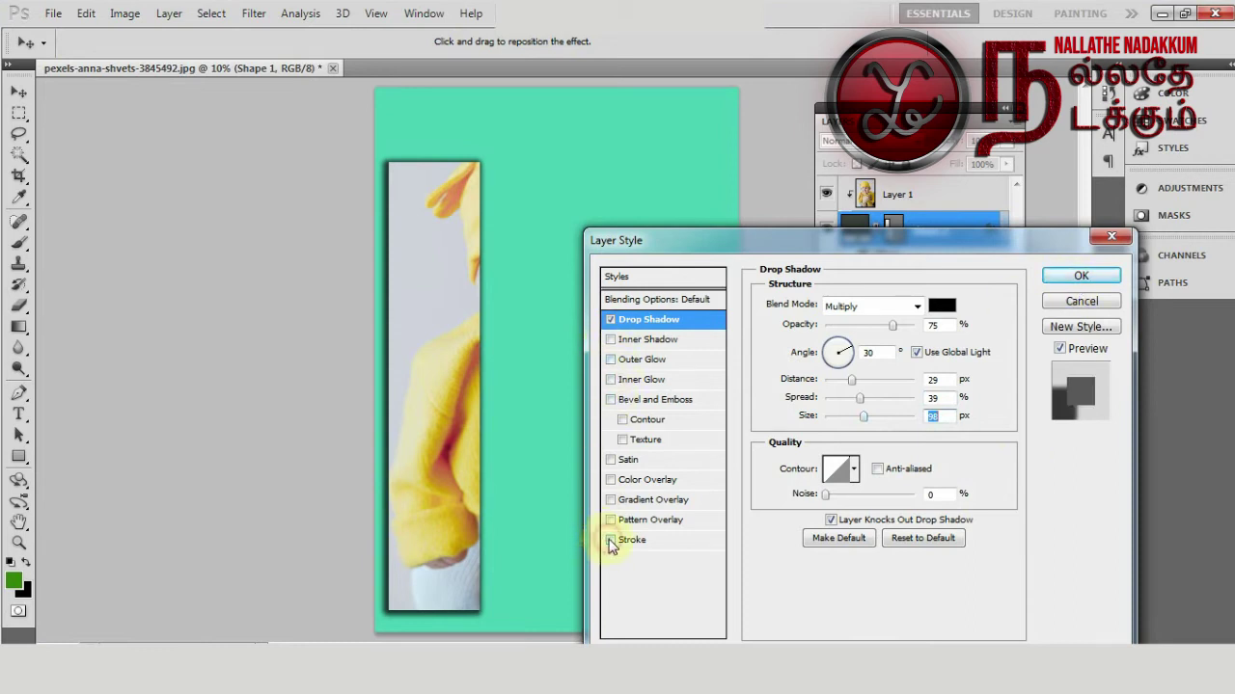
left_click(609, 340)
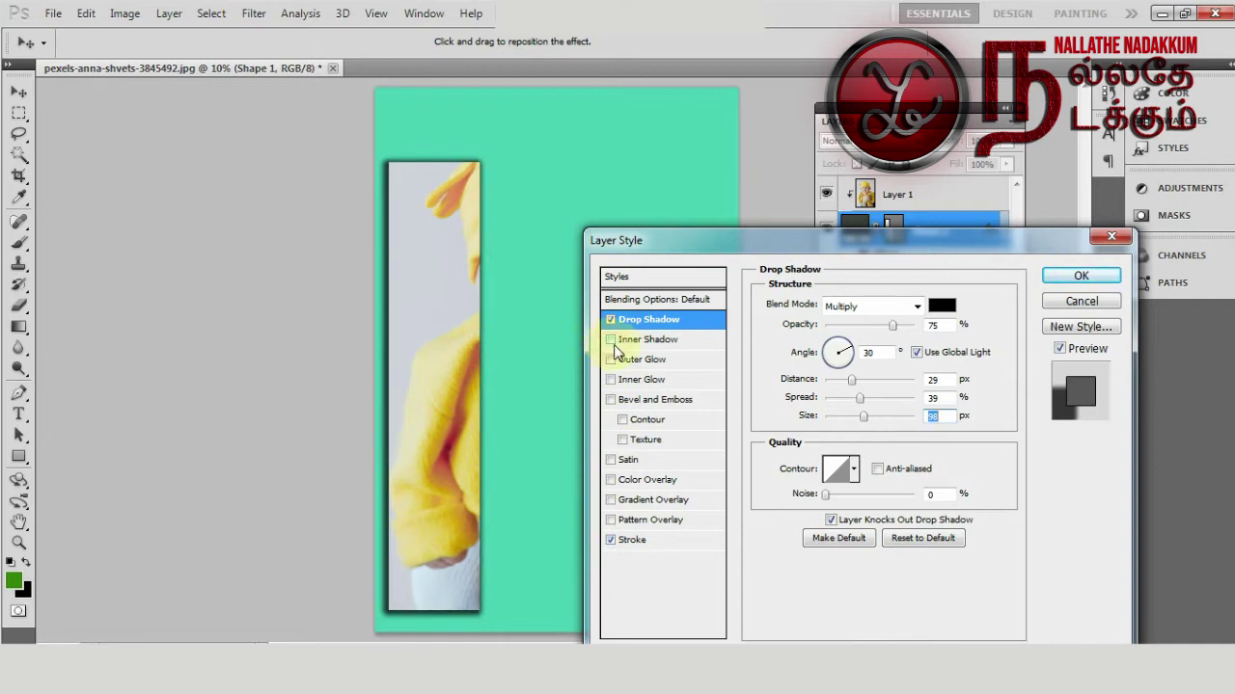
left_click(1081, 277)
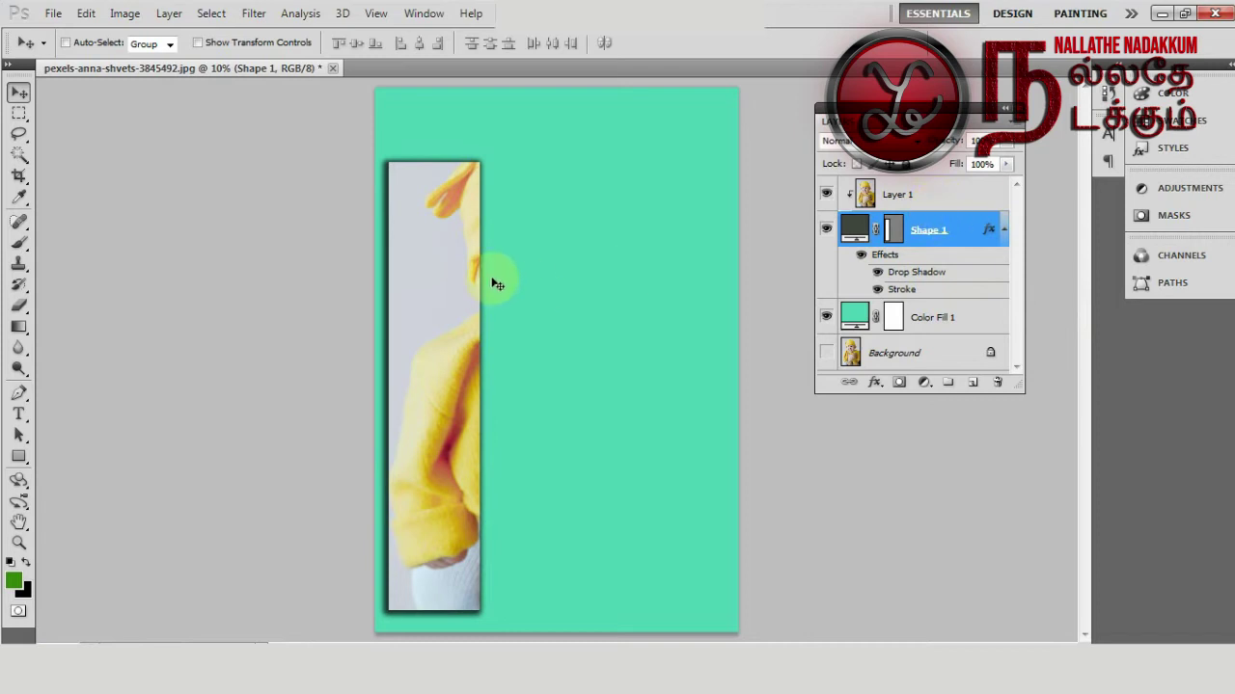
- Duplicate the Shape 1 strip layer, undoing a trial move of the copy
left_click(924, 193)
left_click(926, 241, "shift")
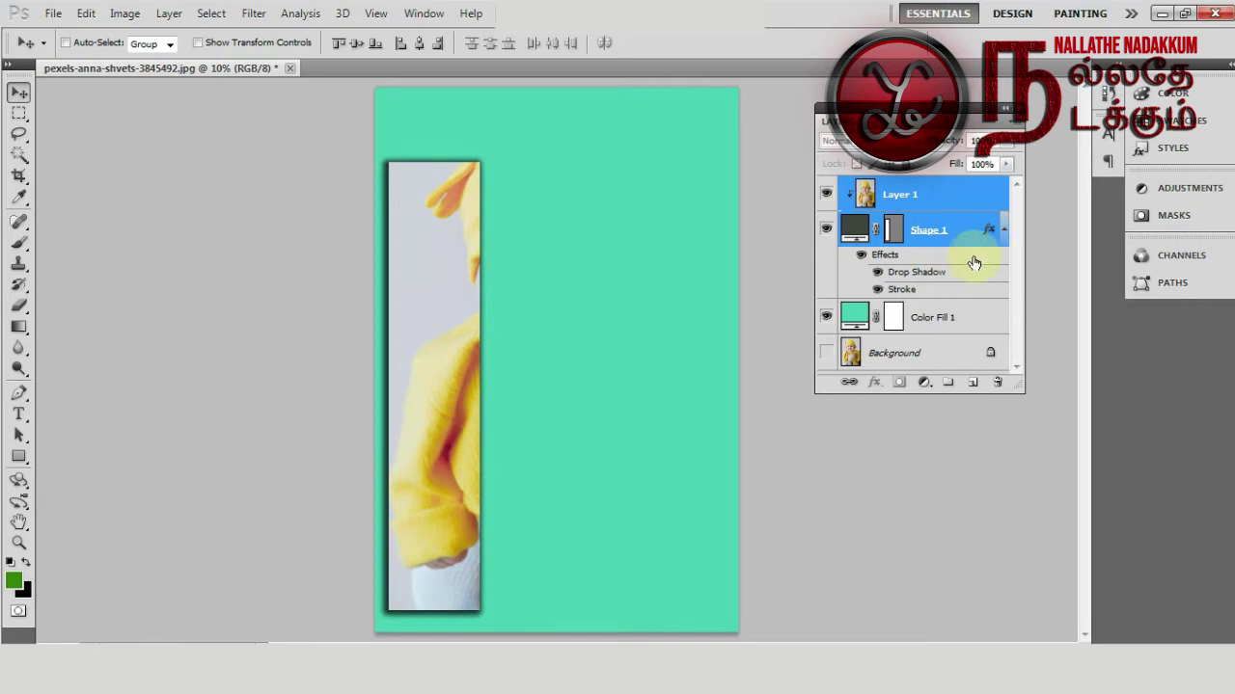
left_click(948, 234)
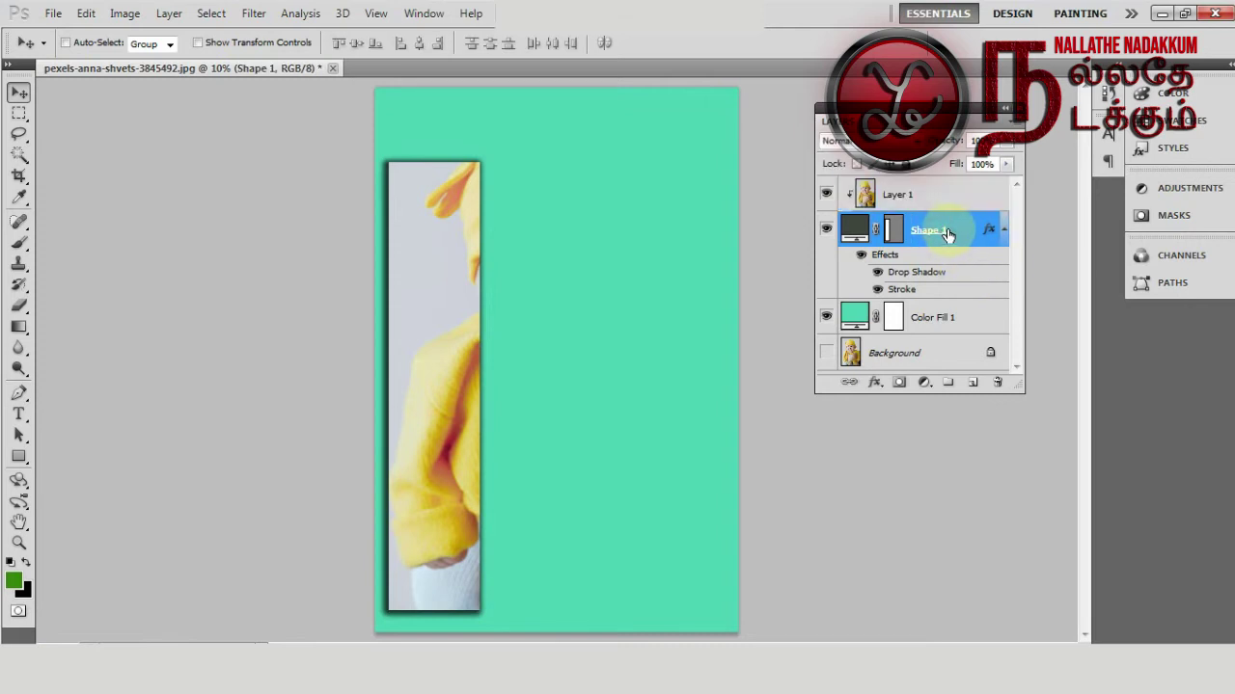
key("ctrl+j")
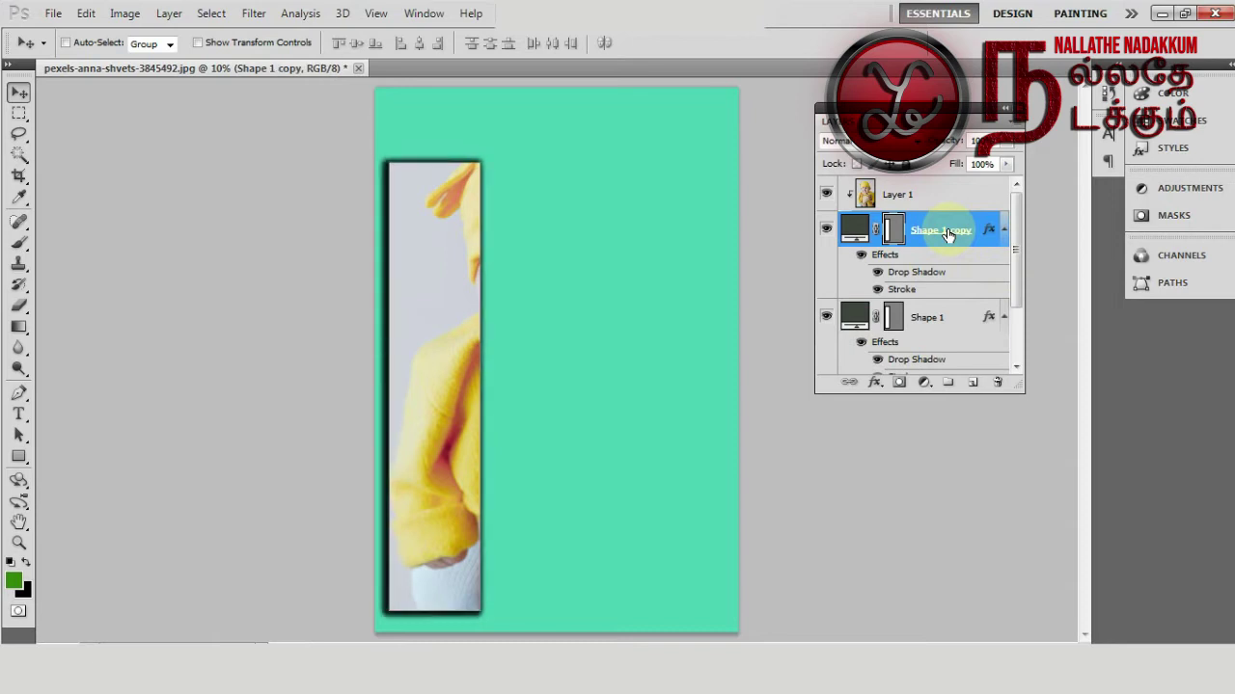
left_click_drag(488, 277, 557, 273)
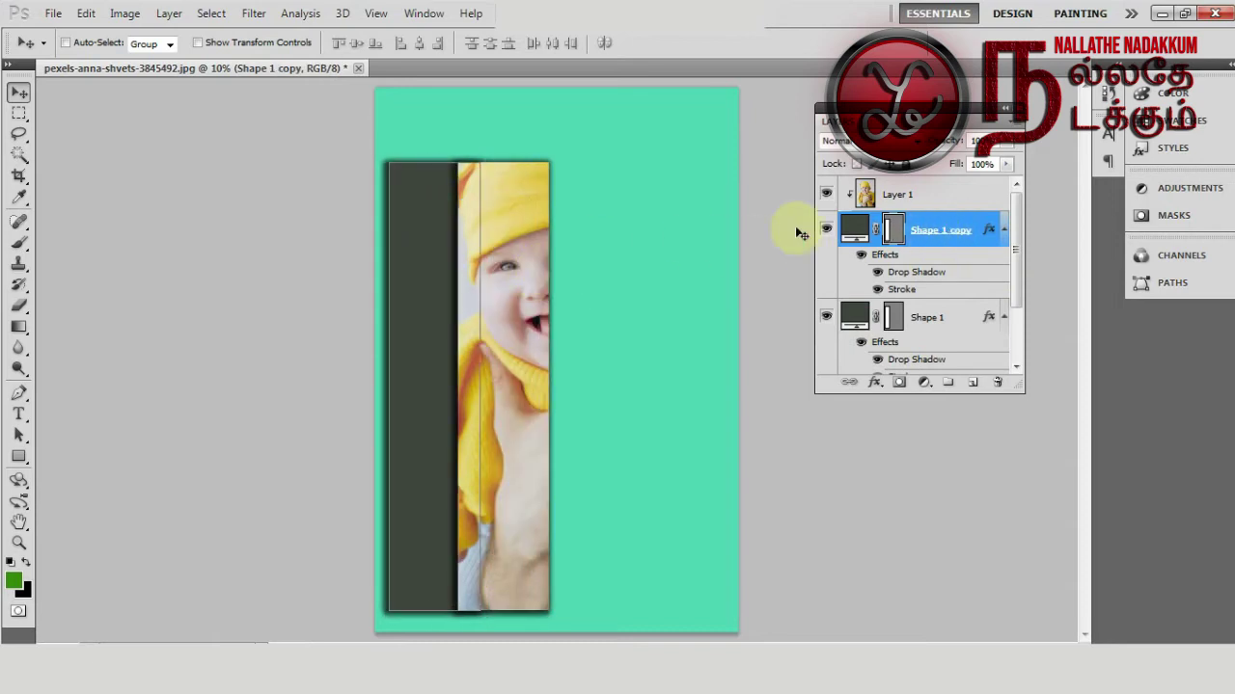
key("ctrl+z")
- Duplicate Layer 1 and clip the copy to the Shape 1 strip
left_click(892, 196)
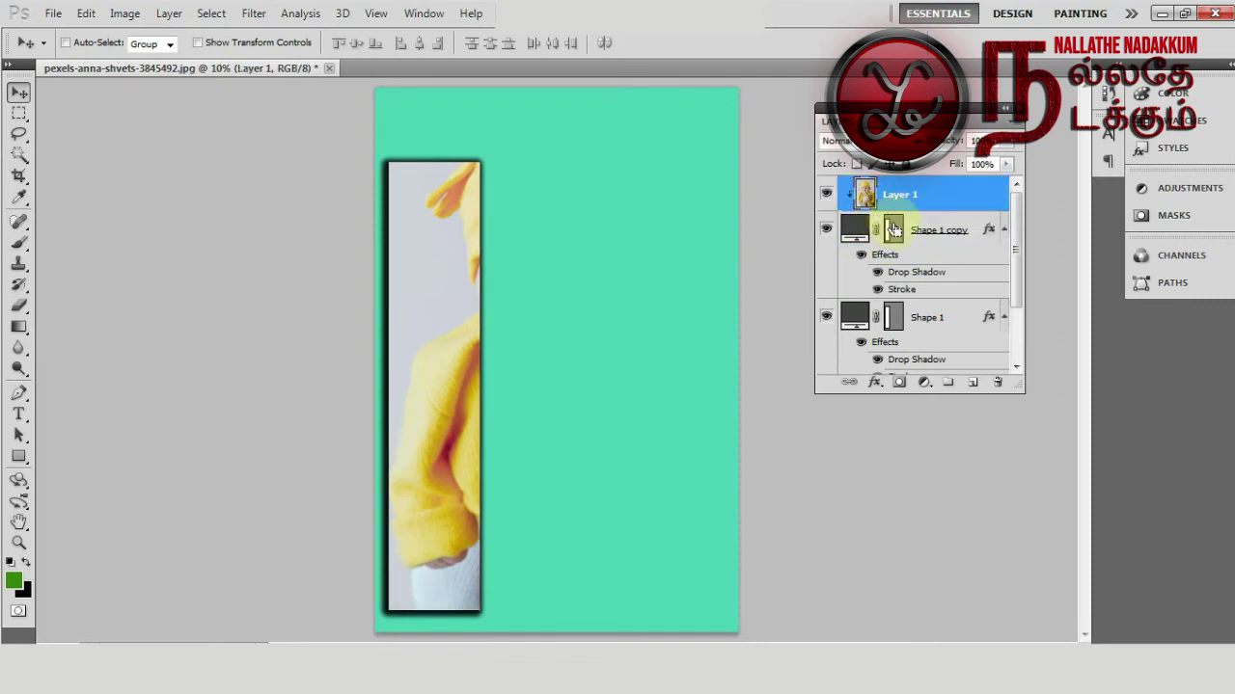
left_click(912, 232)
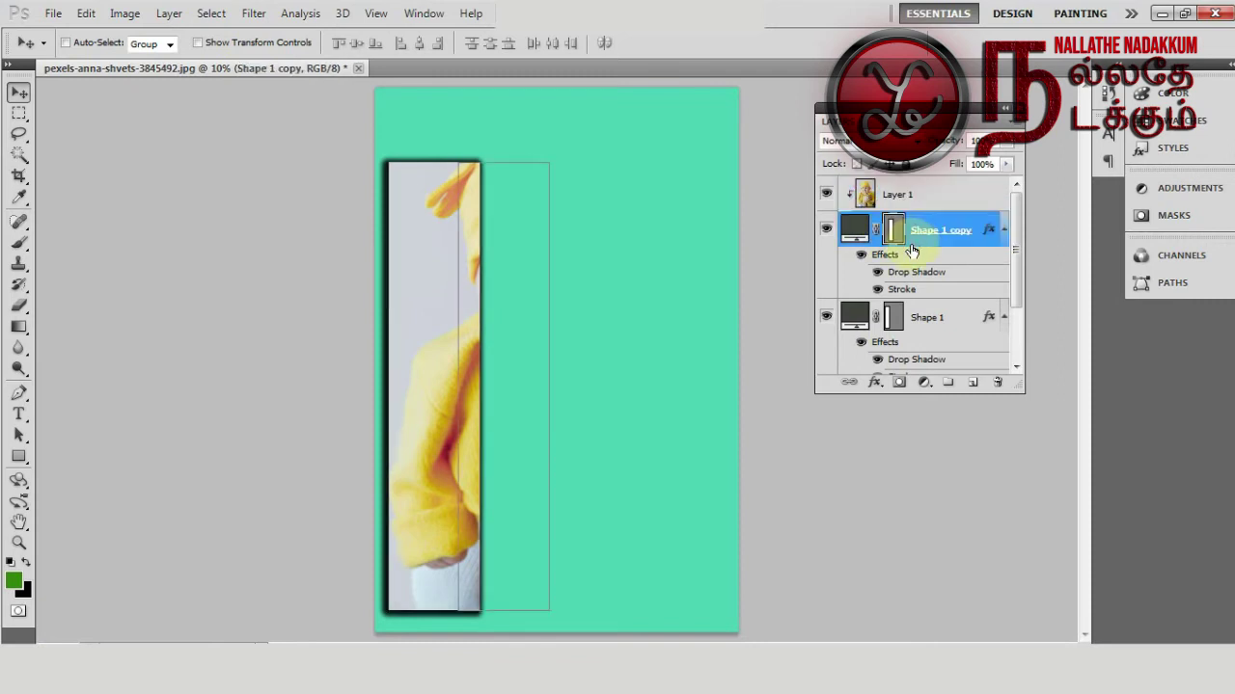
left_click(868, 195)
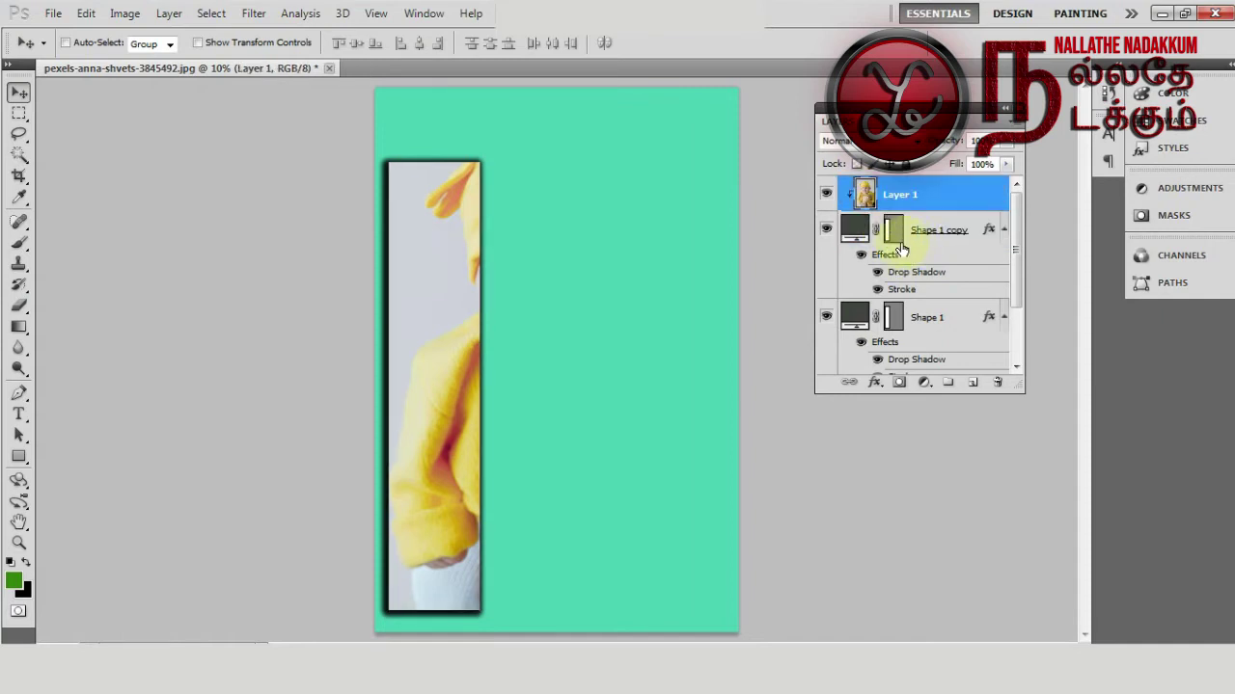
key("ctrl+j")
left_click_drag(906, 266, 897, 318)
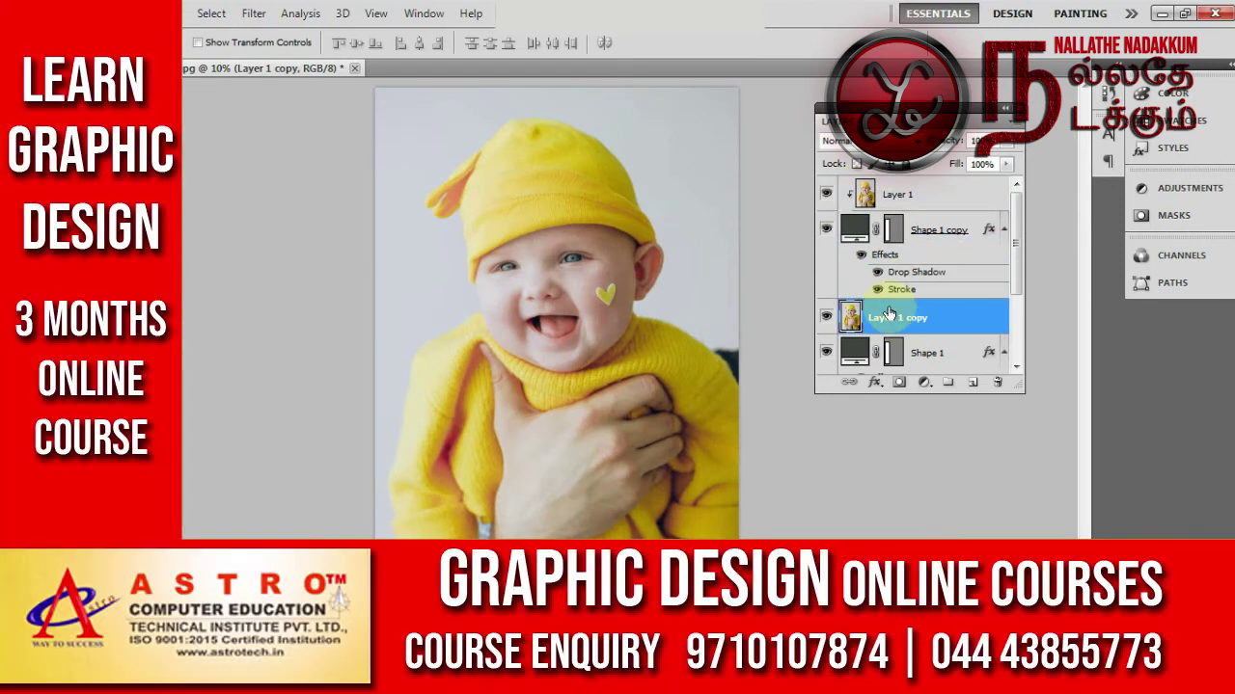
right_click(939, 323)
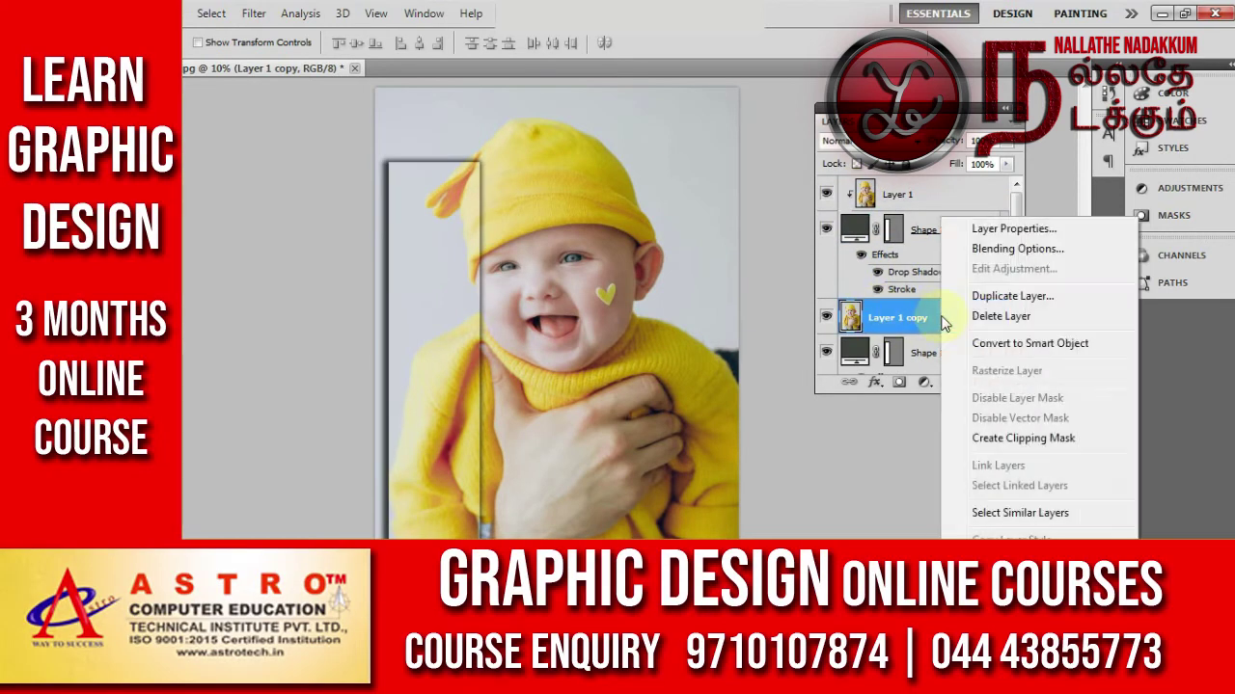
left_click(1000, 440)
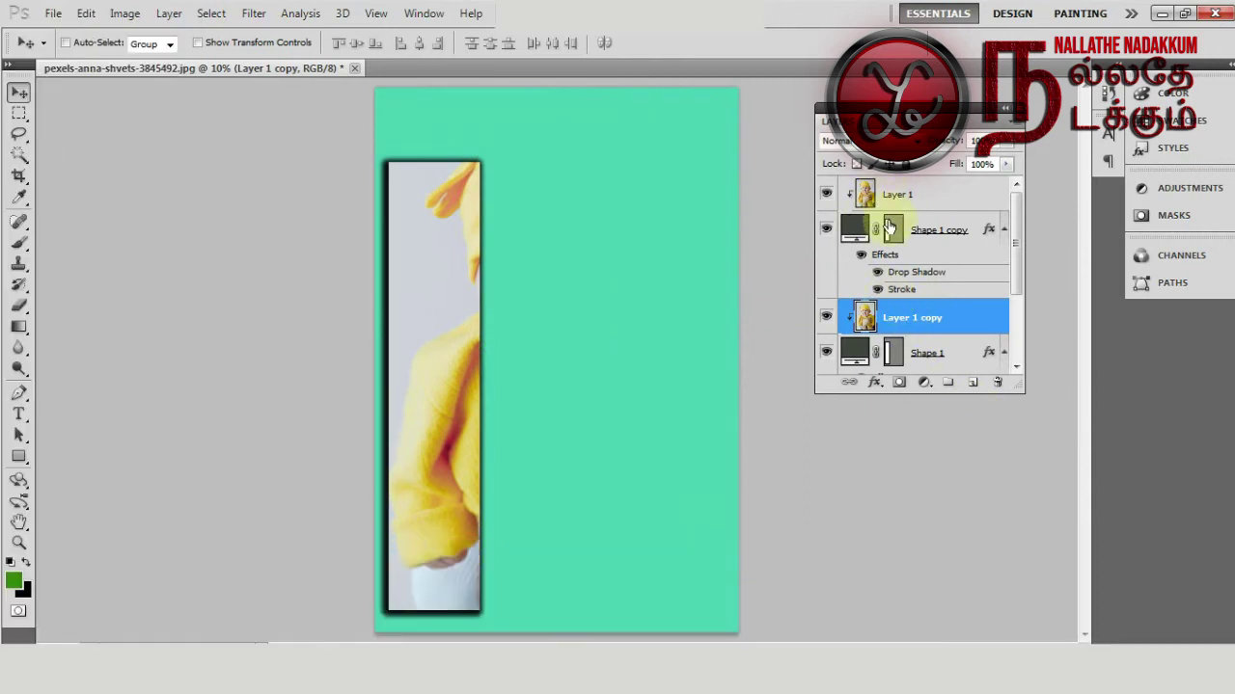
- Shift the Shape 1 copy strip up-right and reposition the photo so the face shows
left_click(858, 227)
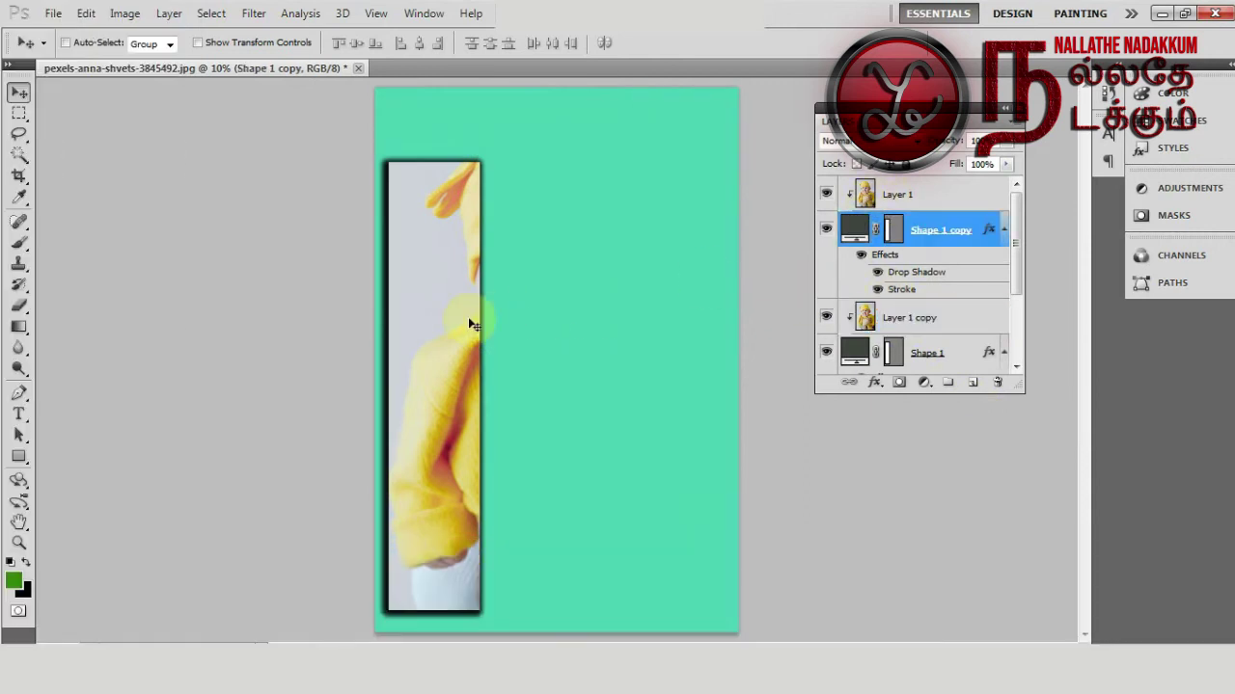
left_click_drag(482, 319, 514, 297)
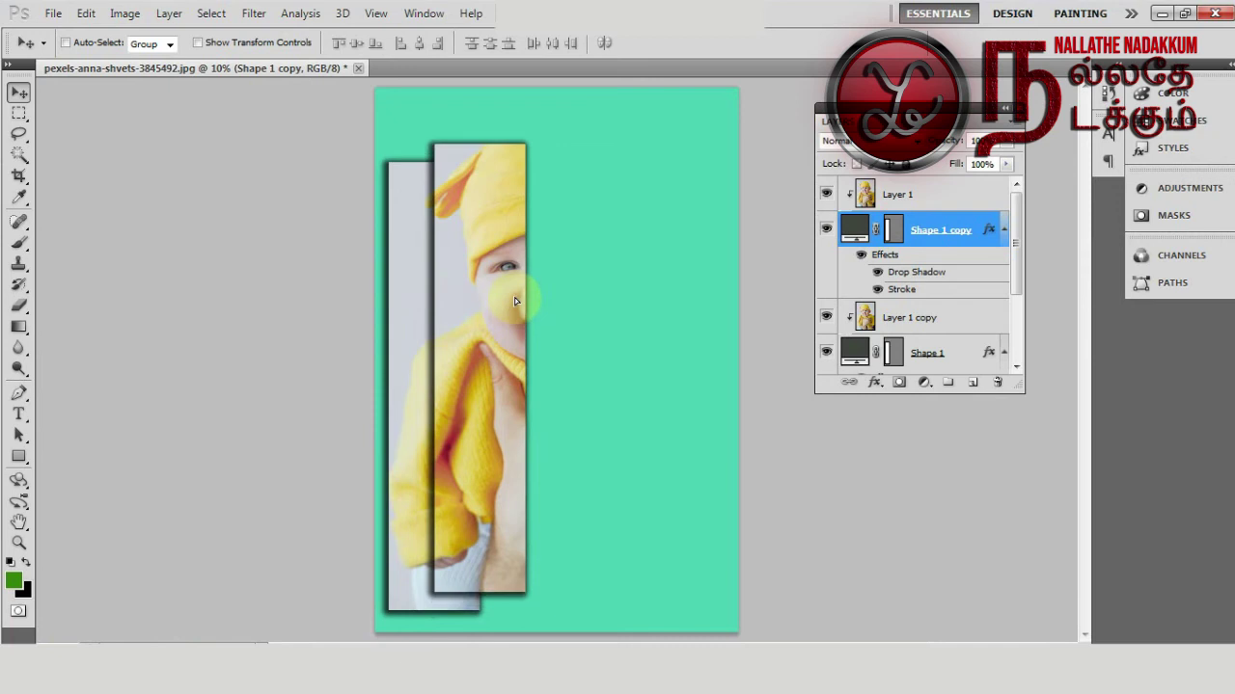
left_click(865, 194)
left_click_drag(541, 369, 475, 391)
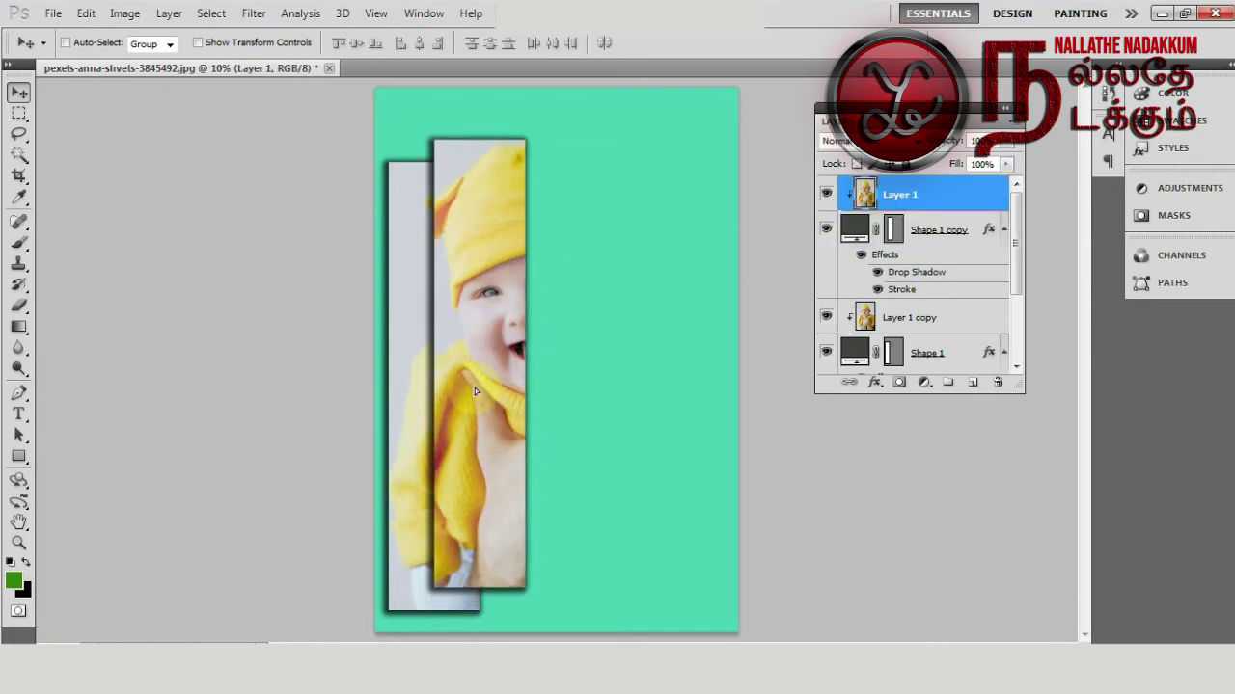
- Group Layer 1 with its strip Shape 1 copy into Group 1
left_click(972, 242, "shift")
right_click(972, 243)
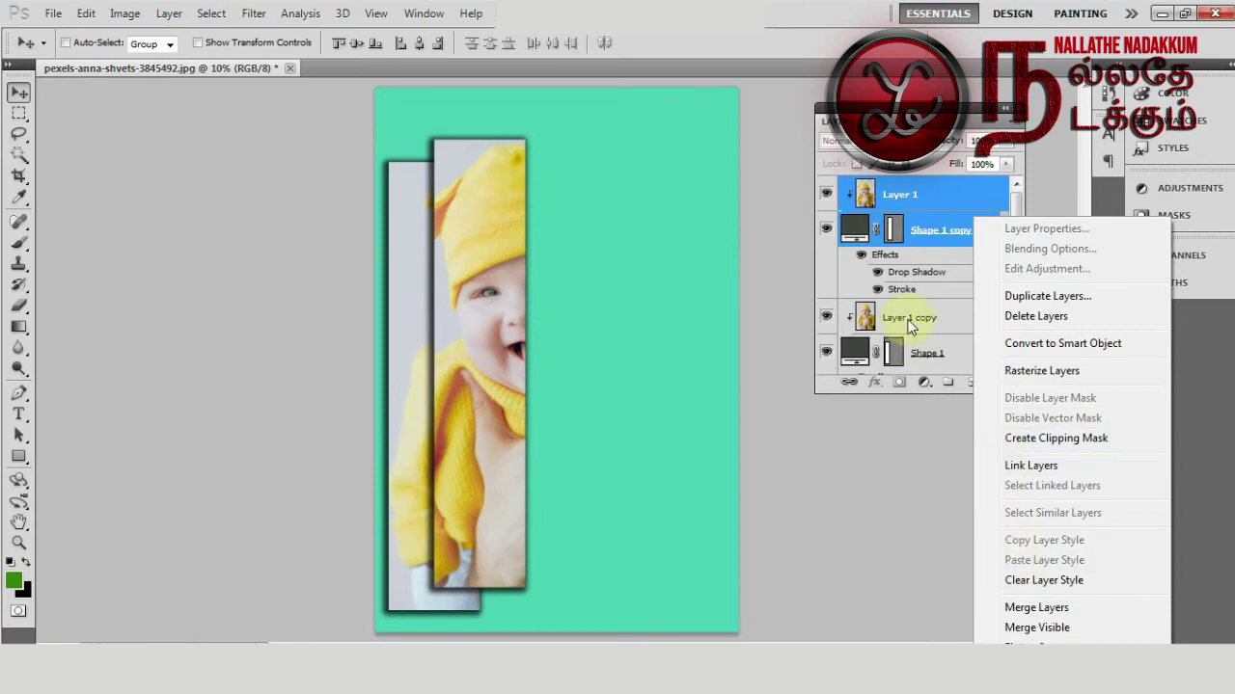
left_click(947, 199)
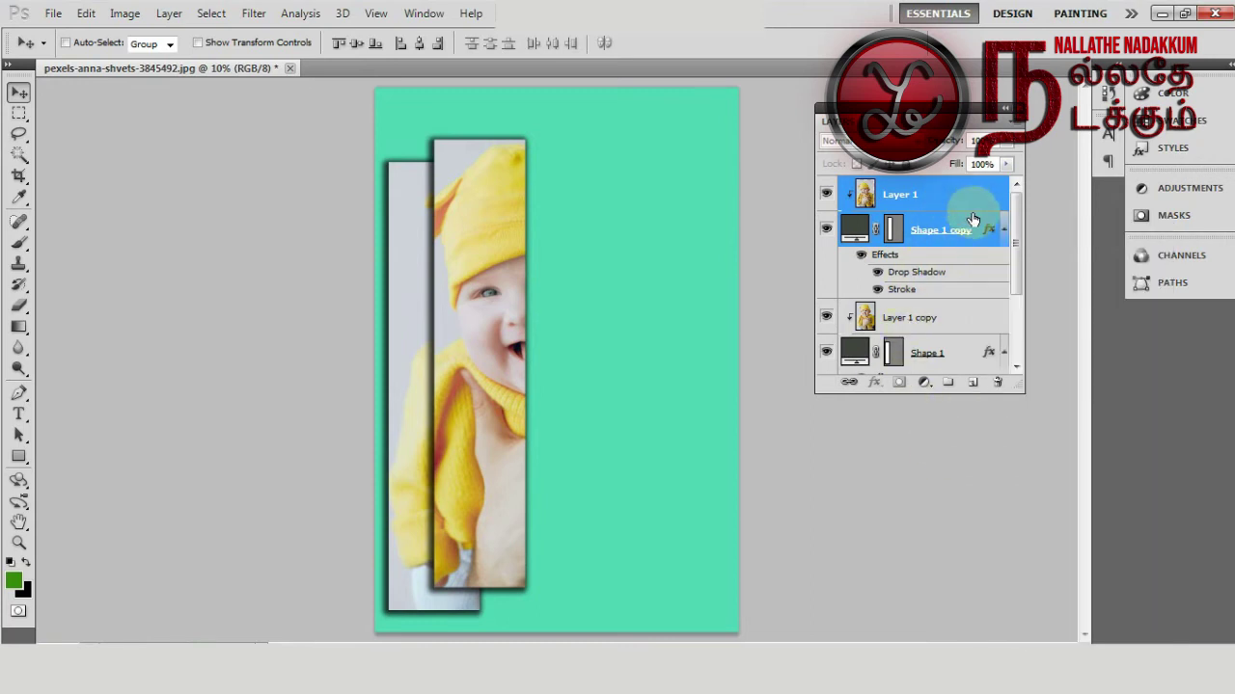
key("ctrl+g")
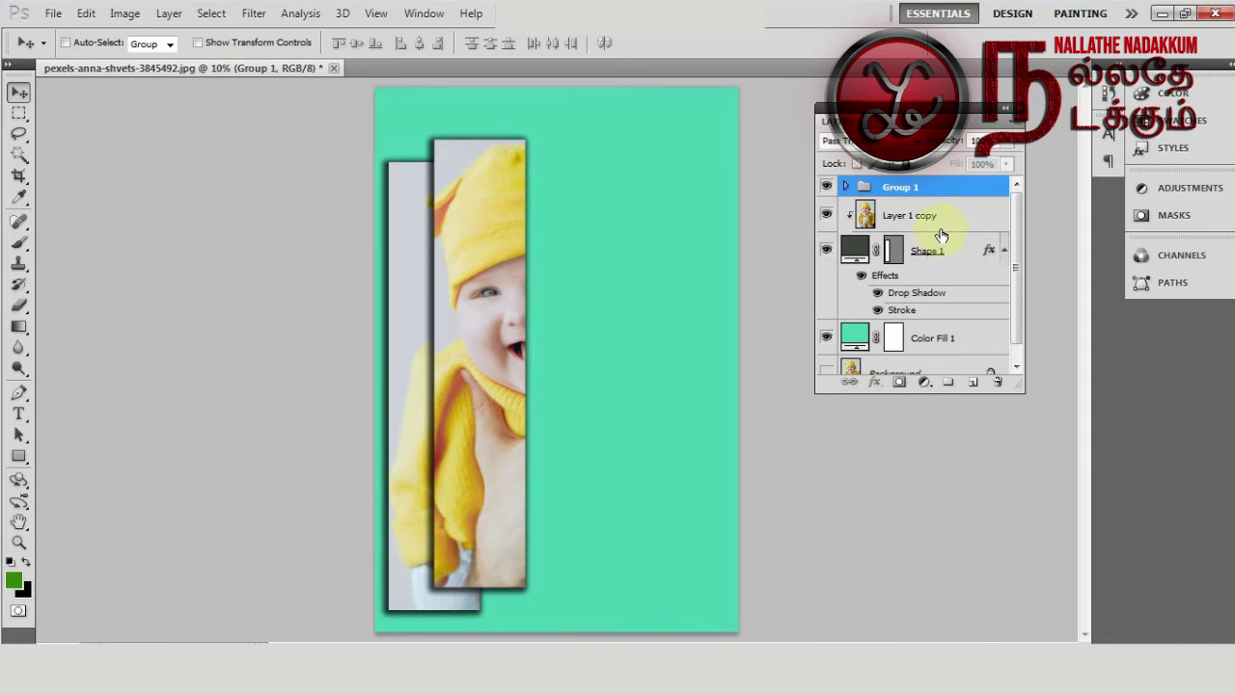
- Group Layer 1 copy with Shape 1 into Group 2, then select Group 1
left_click(936, 222)
left_click(958, 256, "shift")
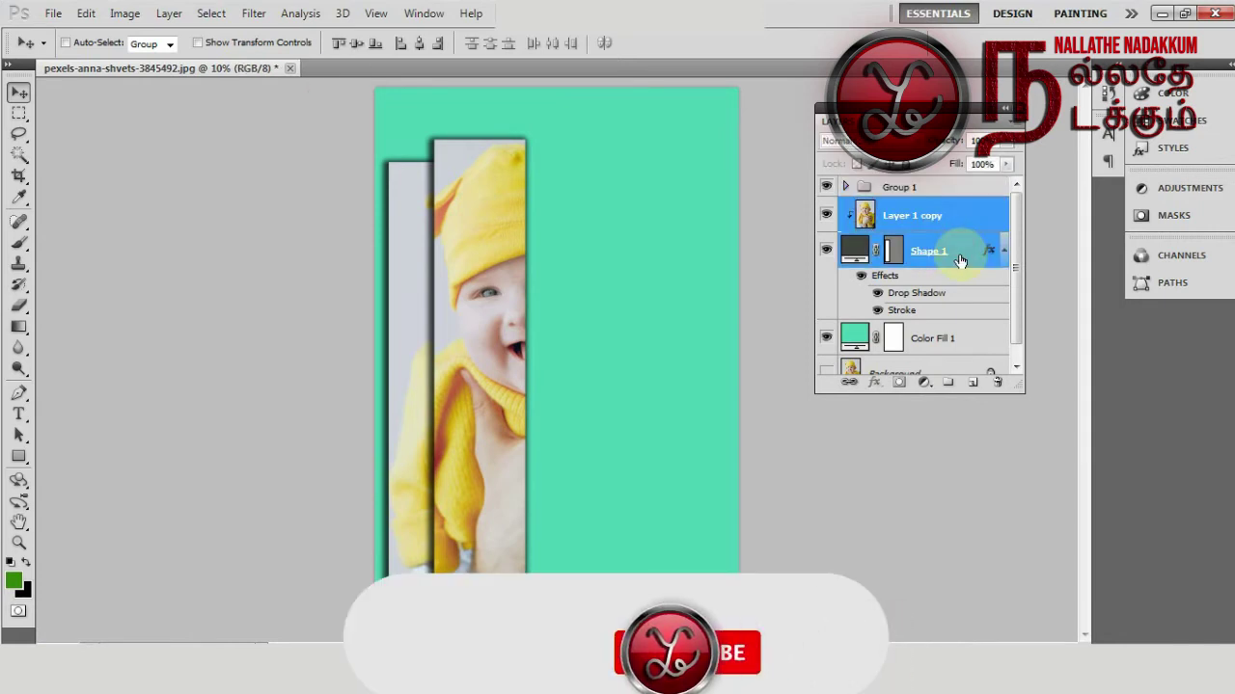
key("ctrl+g")
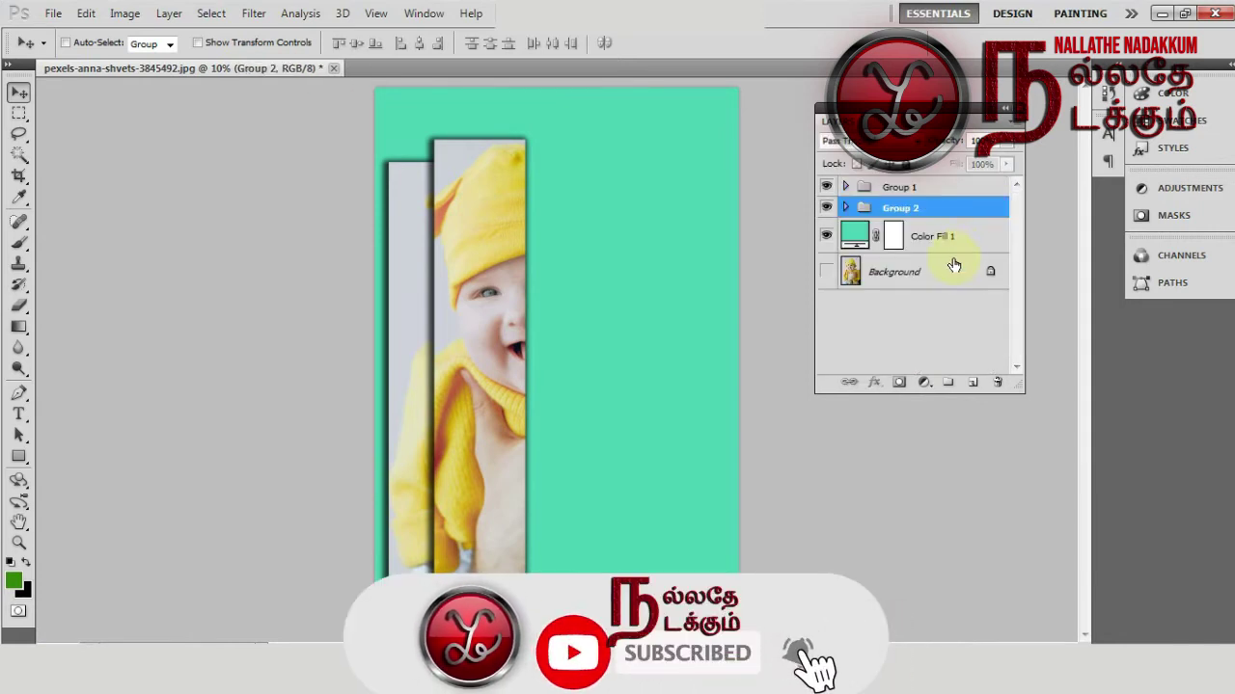
left_click(938, 190)
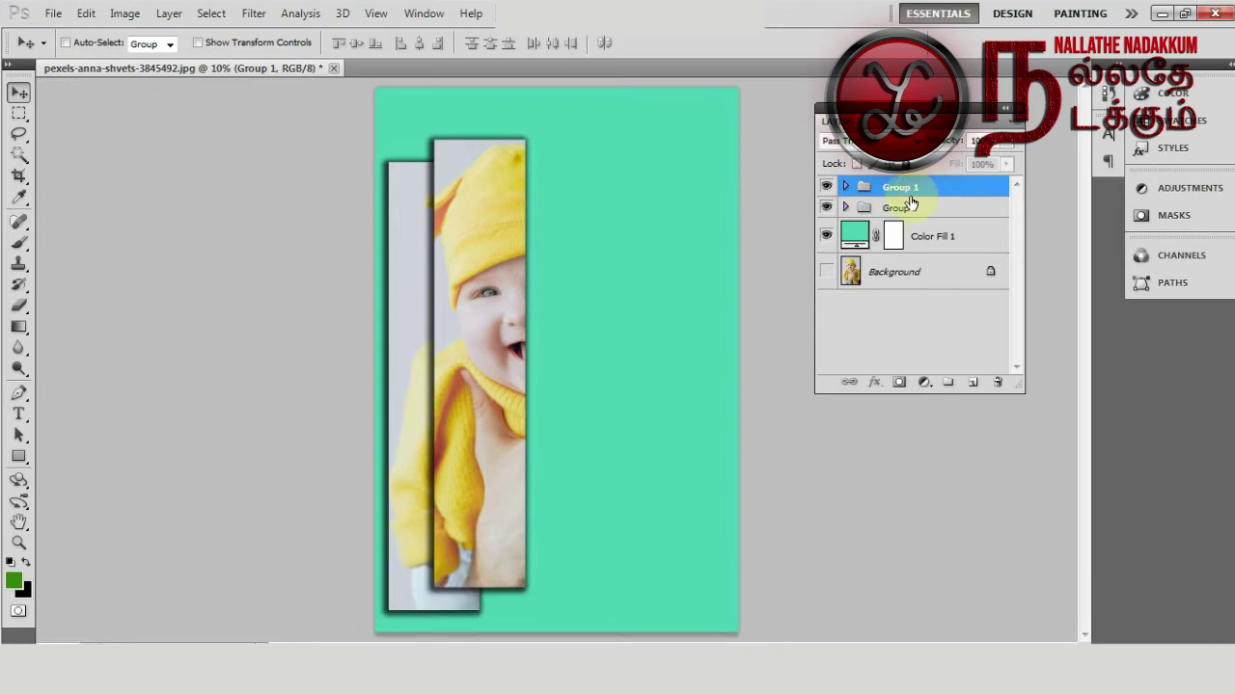
- Duplicate the Group 1 strip and offset the copy down and to the right
right_click(495, 250)
left_click(508, 258)
mouse_move(522, 249)
left_mouse_down()
mouse_move(570, 249)
mouse_move(555, 283)
left_mouse_up()
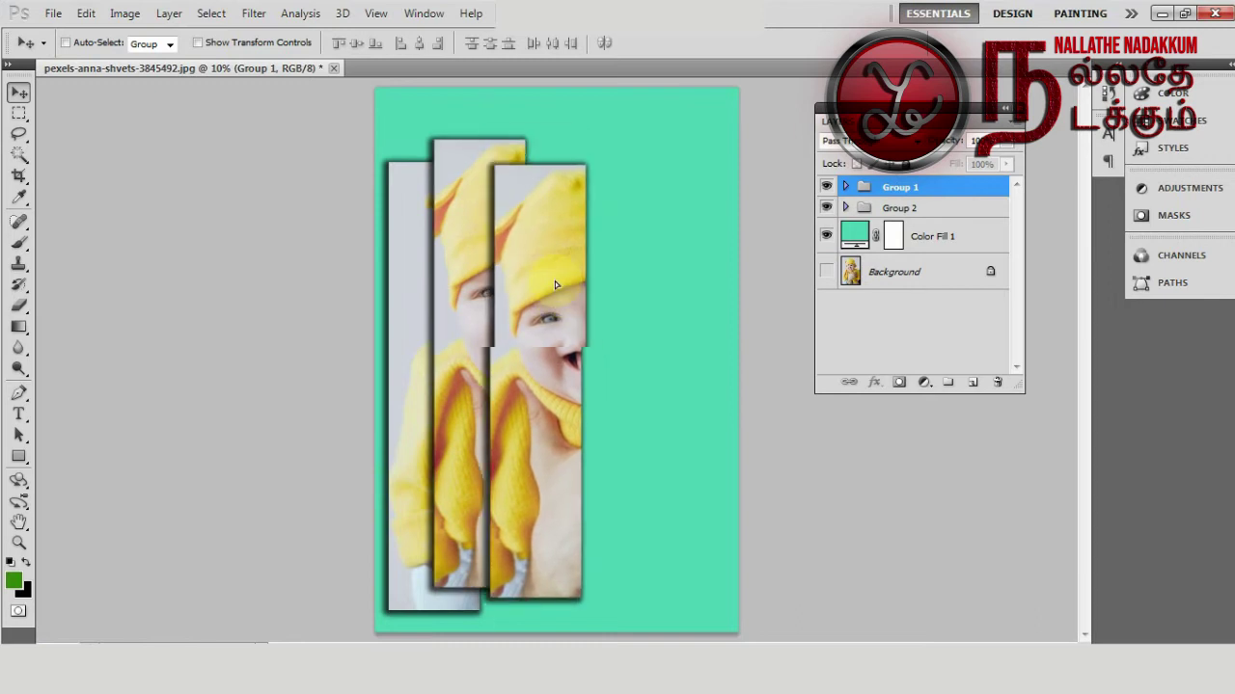
left_click_drag(554, 283, 557, 274)
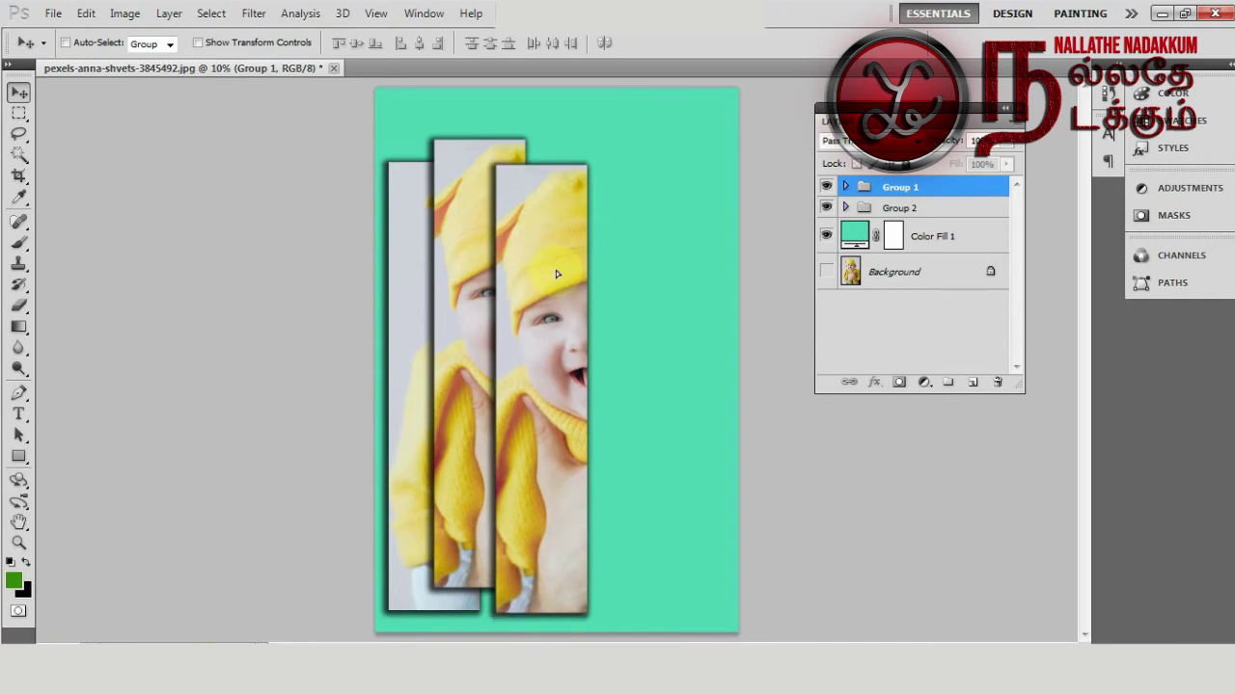
key("ctrl+j")
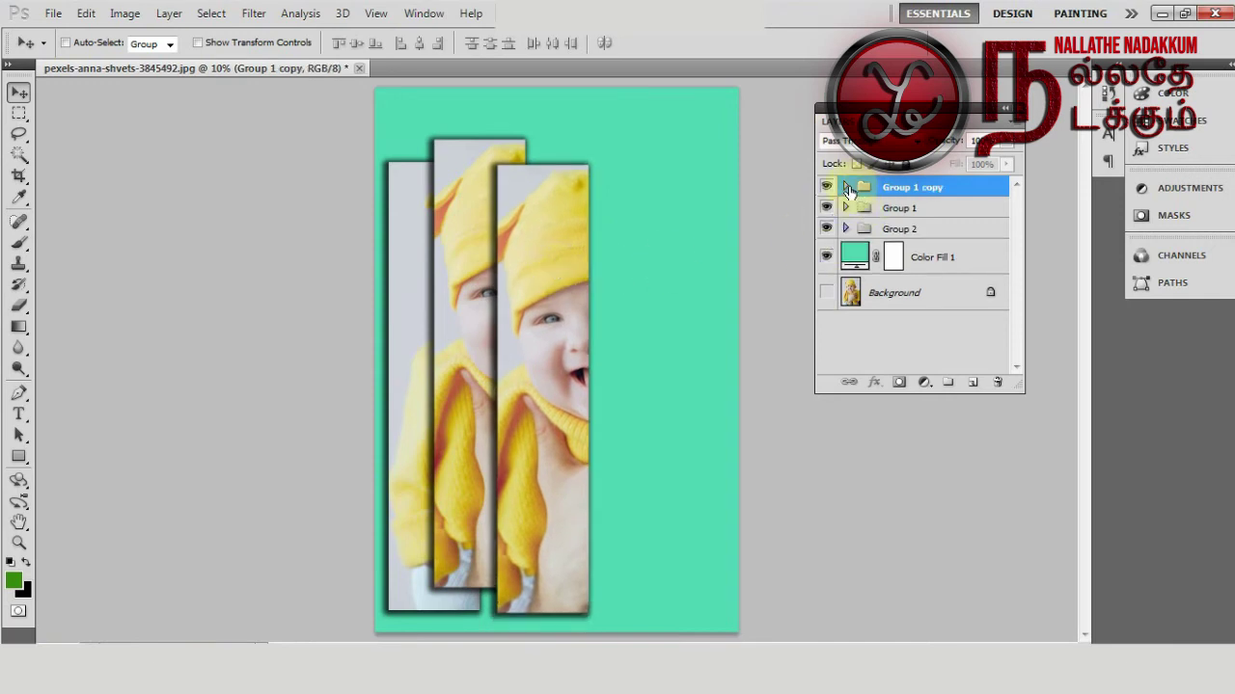
- Realign the photo inside Group 1 copy to the baby's face, then move the group further right
left_click(845, 186)
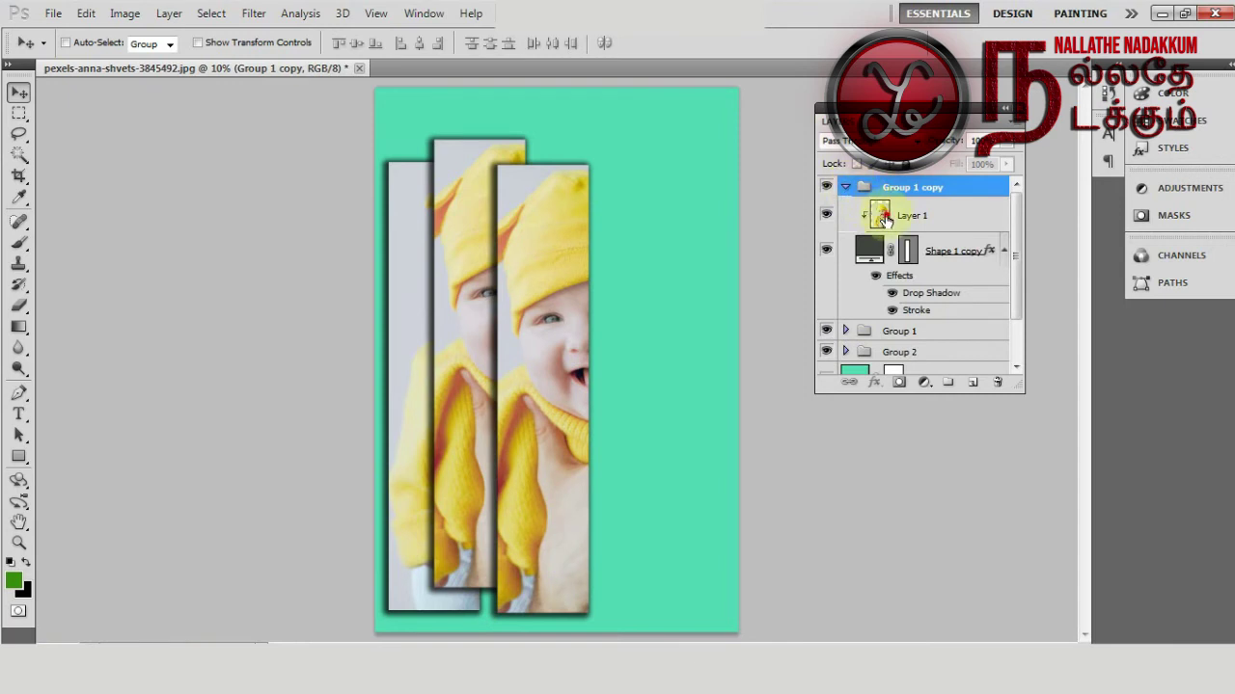
left_click(885, 220)
left_click_drag(542, 330, 506, 305)
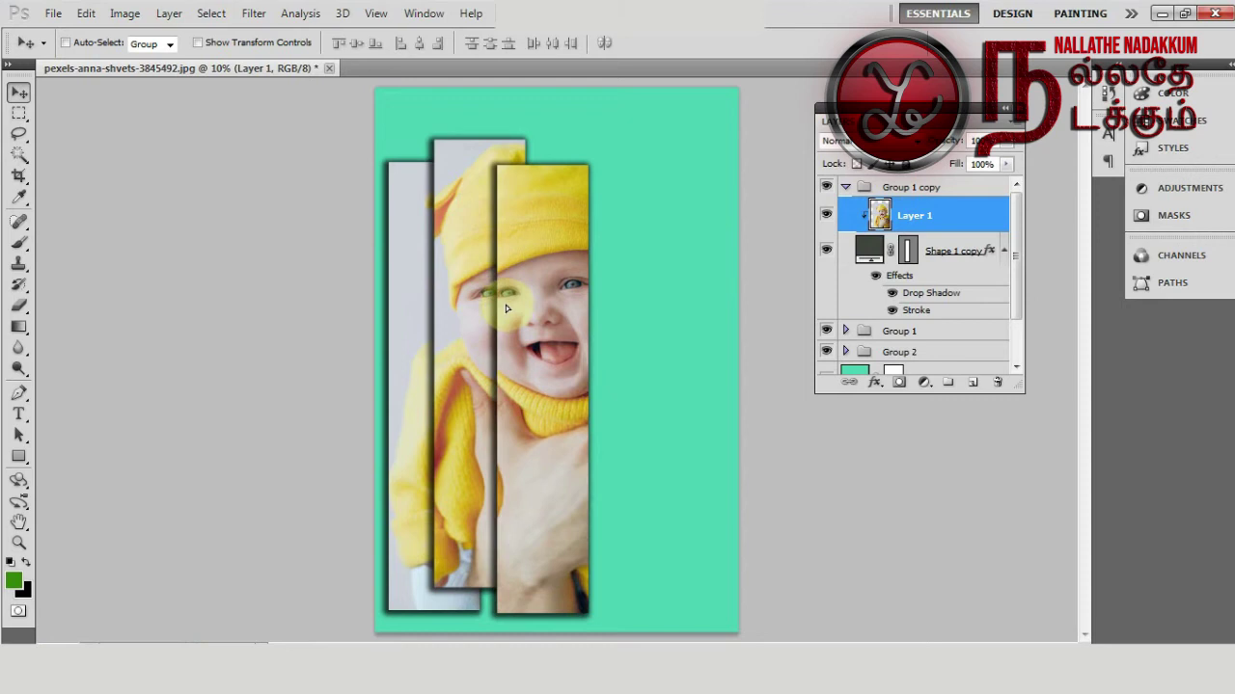
left_click_drag(506, 305, 500, 310)
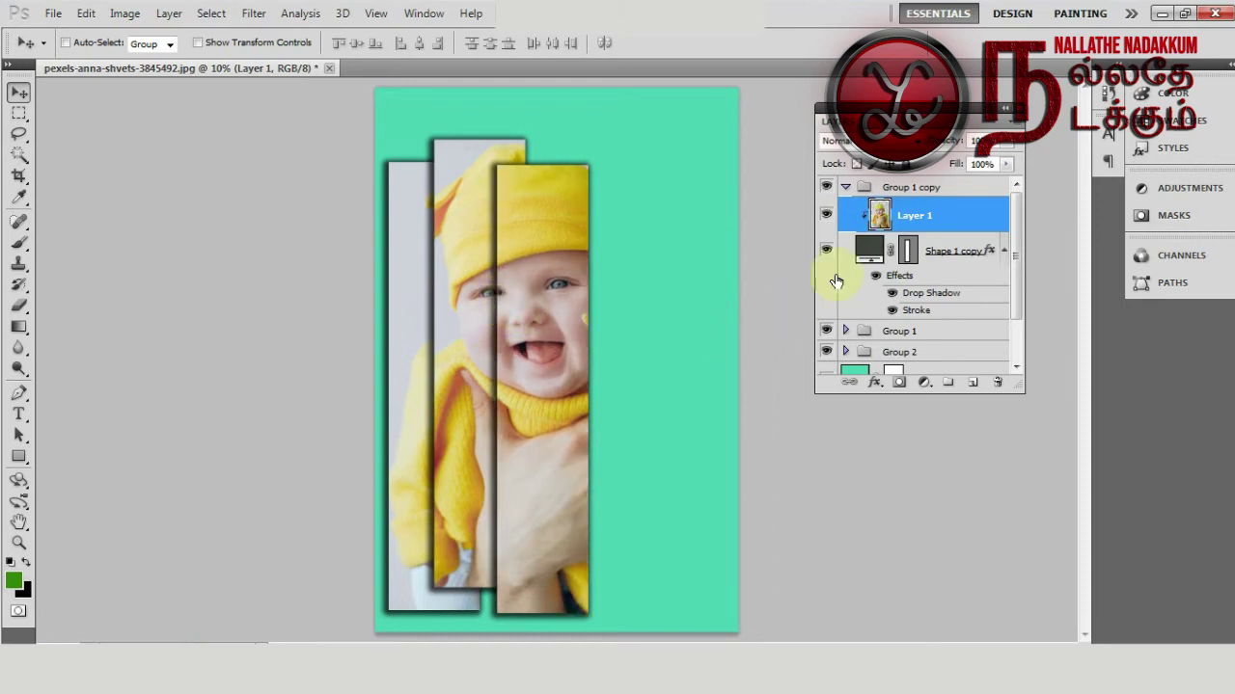
left_click(845, 187)
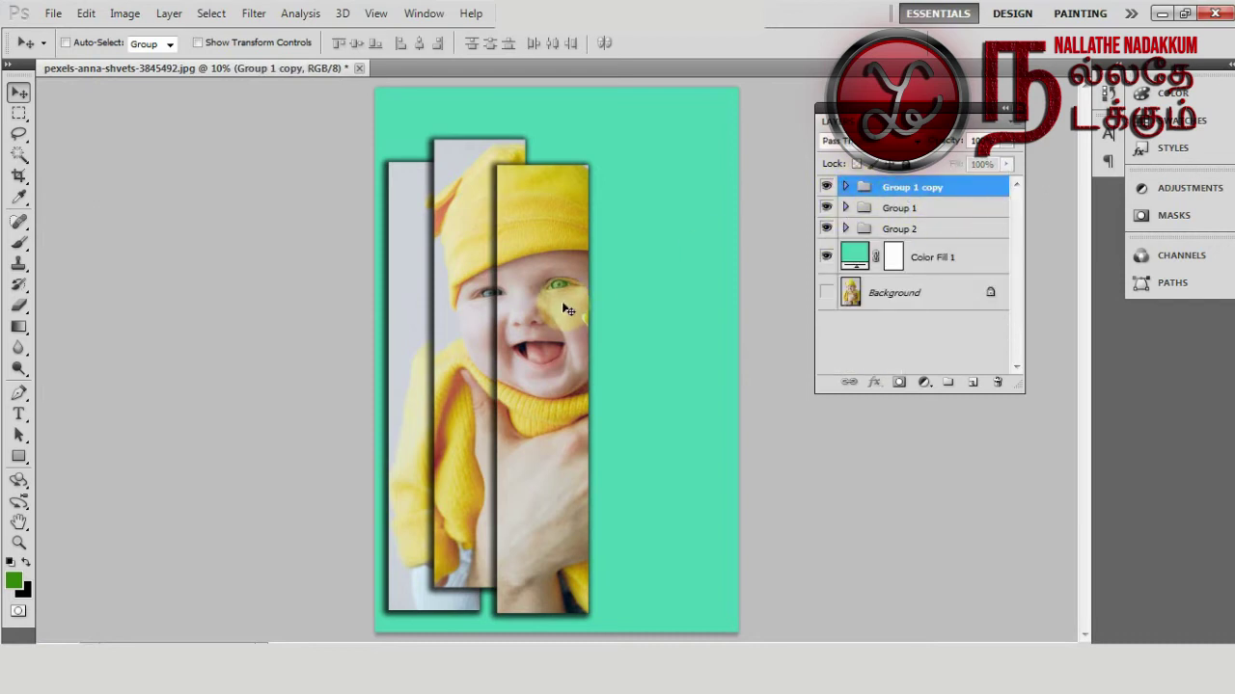
mouse_move(570, 304)
left_mouse_down()
mouse_move(636, 264)
mouse_move(641, 279)
left_mouse_up()
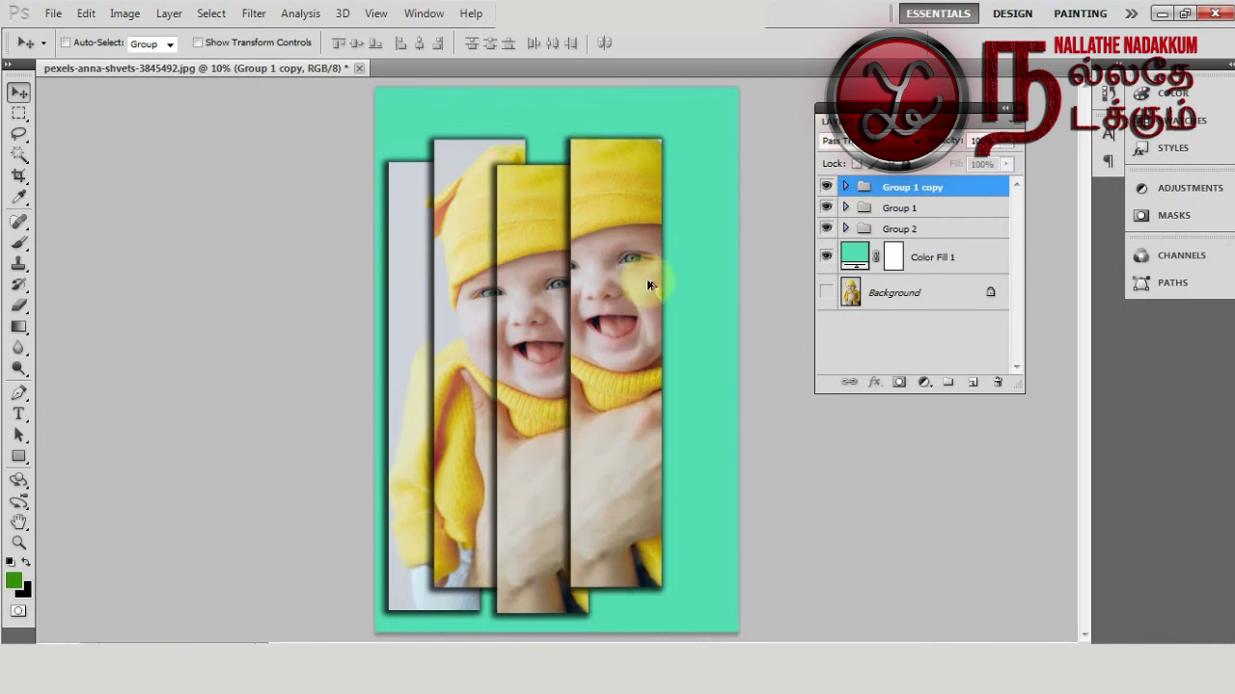
- Duplicate the strip as Group 1 copy 2, shift its photo to align the face, and collapse it
key("ctrl+j")
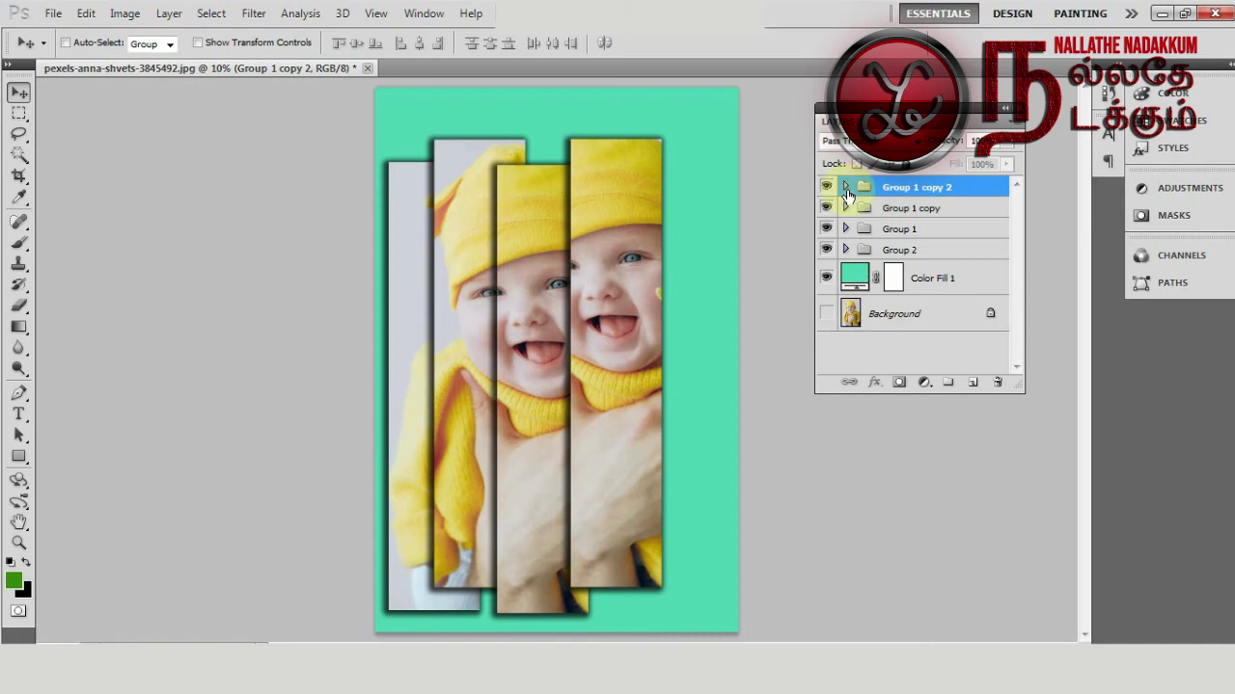
left_click(845, 187)
left_click(888, 231)
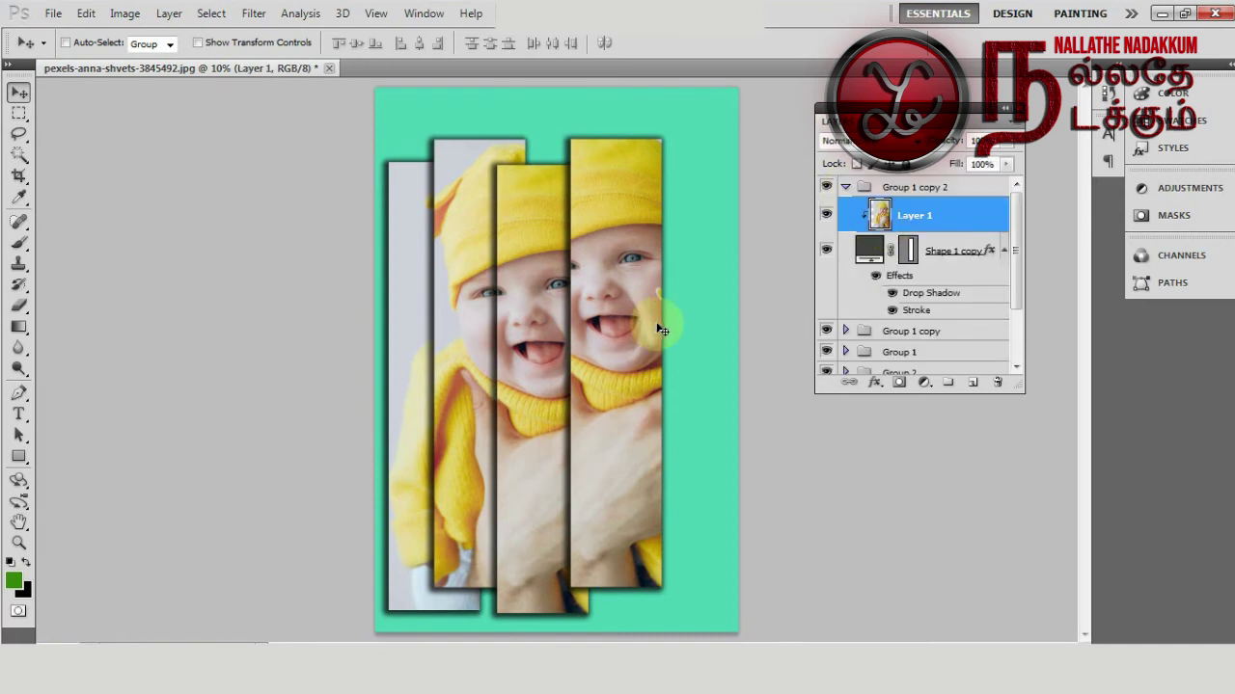
left_click_drag(628, 335, 582, 360)
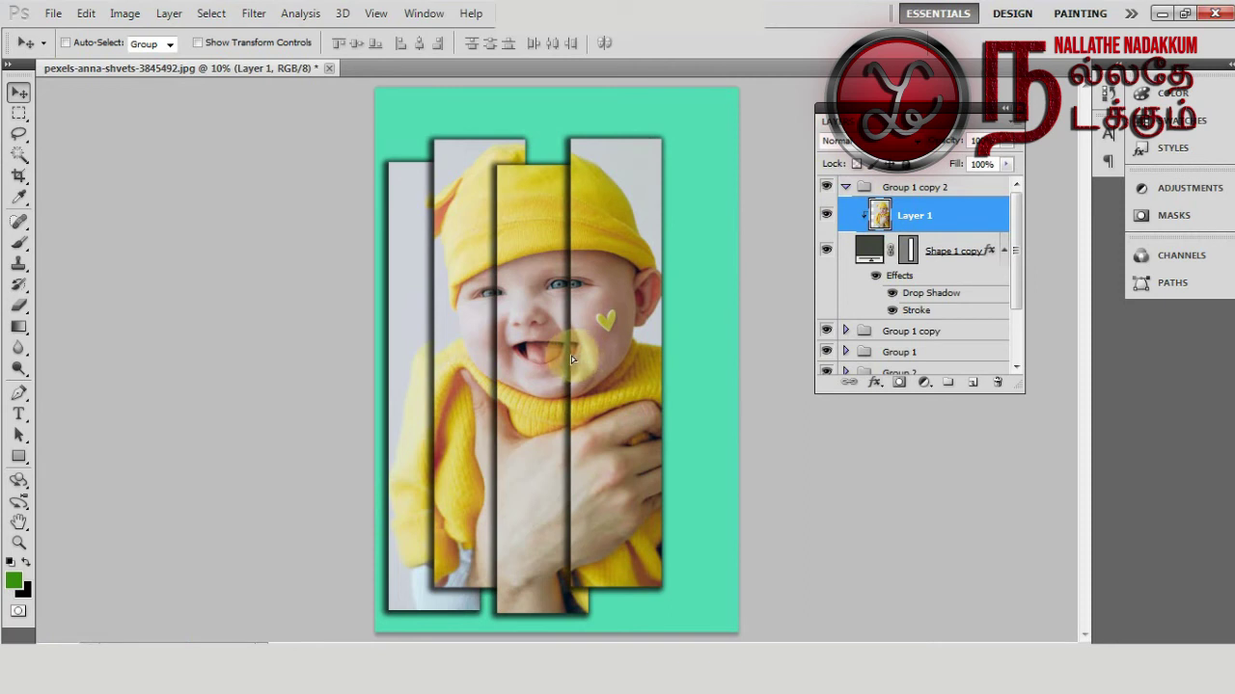
left_click_drag(571, 359, 557, 359)
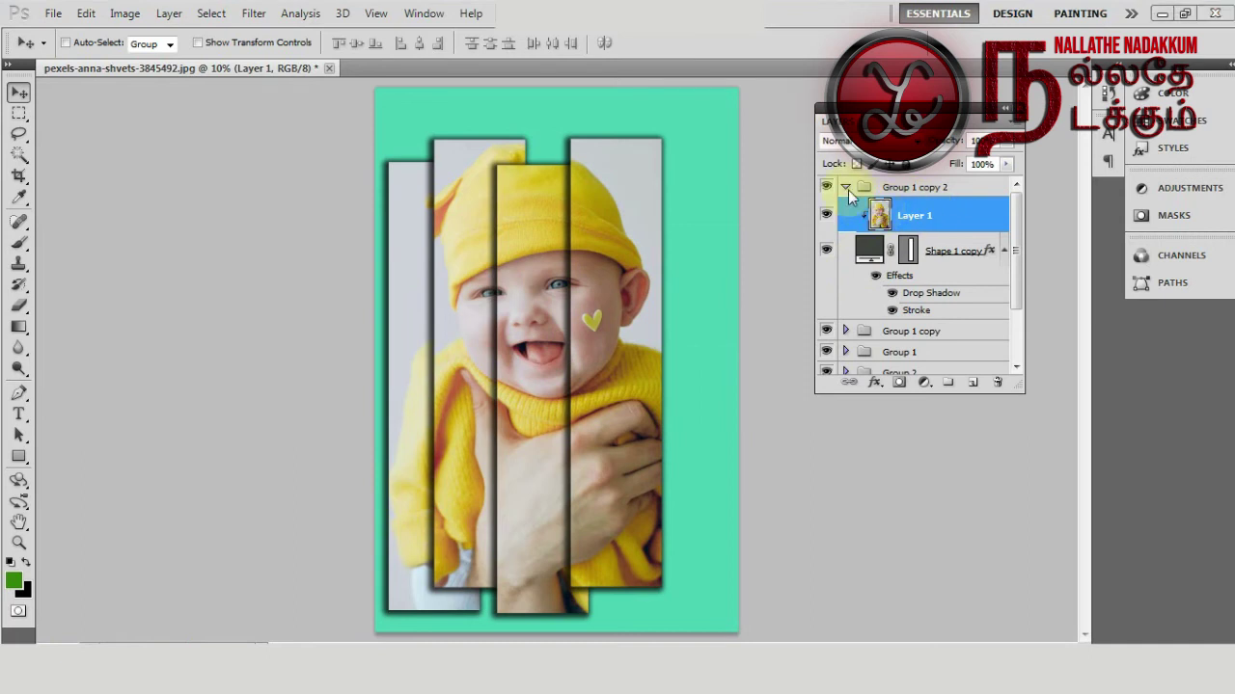
left_click(827, 152)
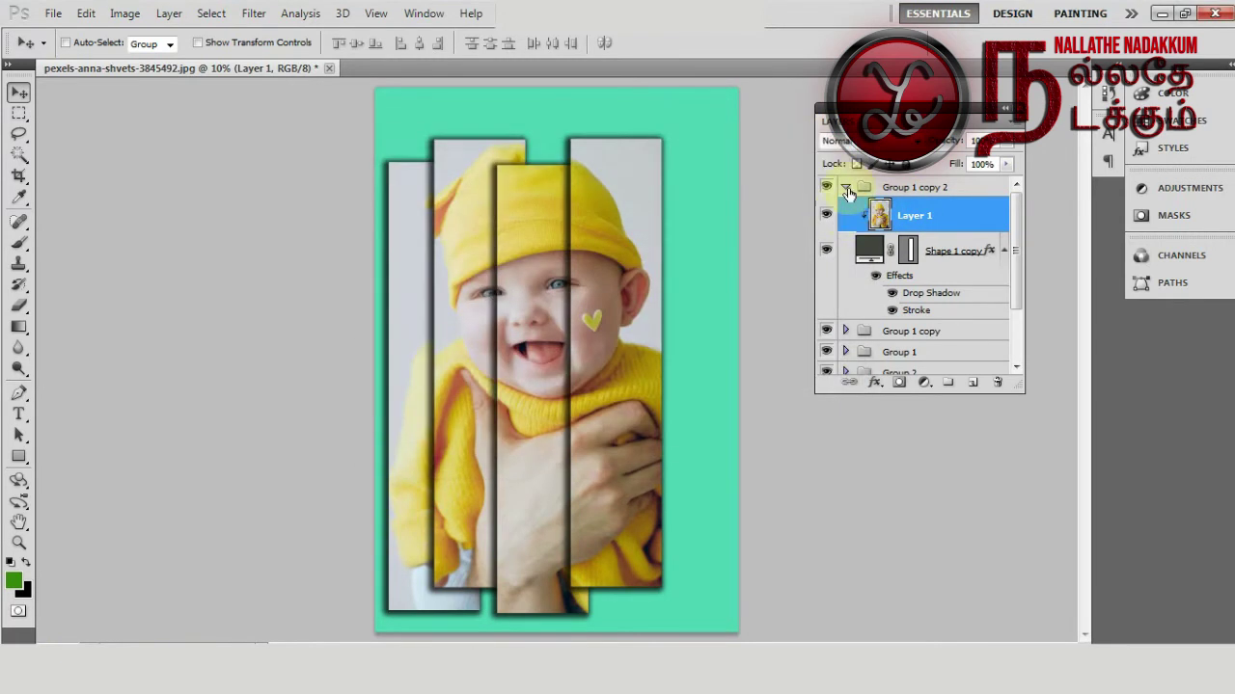
left_click(847, 189)
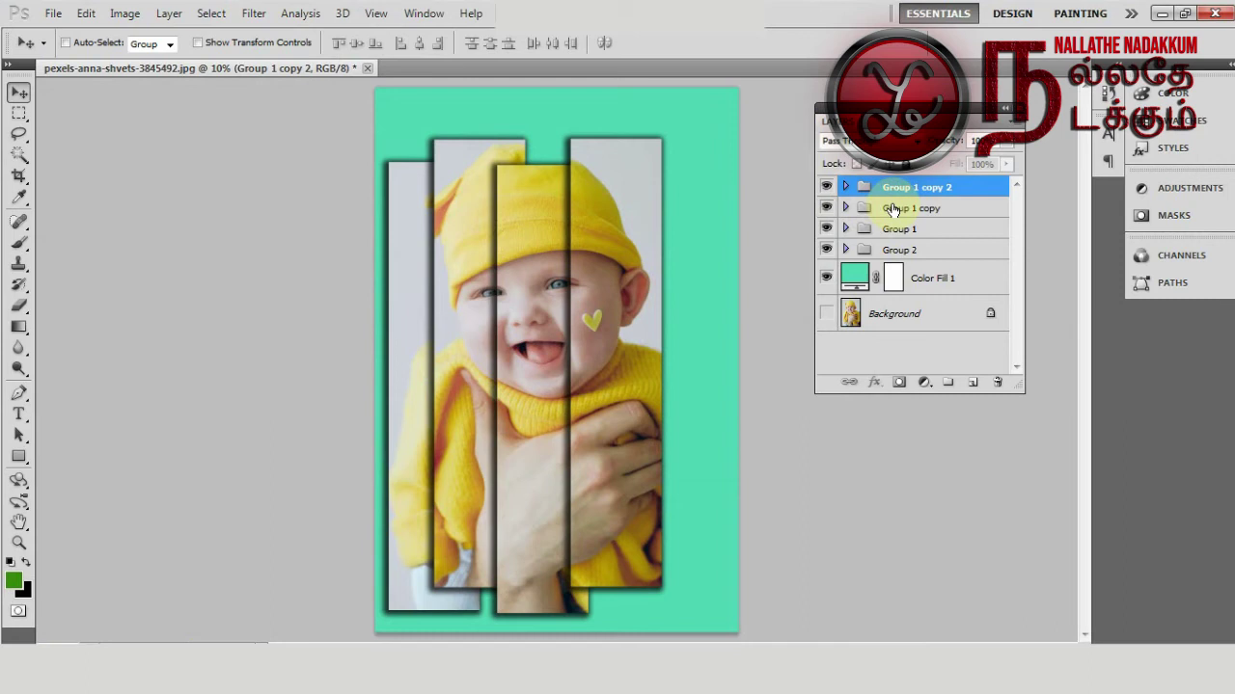
- Place the strip lower right, duplicate it as Group 1 copy 3, and align its photo with the baby
mouse_move(663, 274)
left_mouse_down()
mouse_move(678, 274)
mouse_move(688, 325)
left_mouse_up()
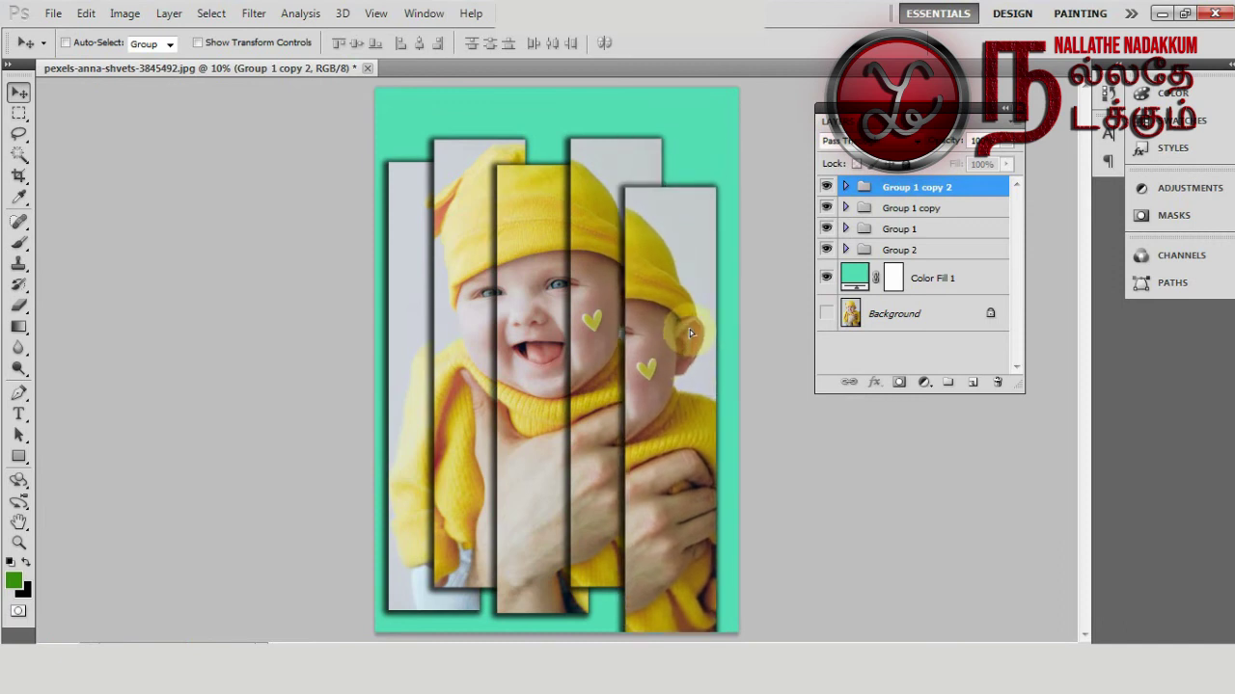
left_click_drag(688, 325, 684, 323)
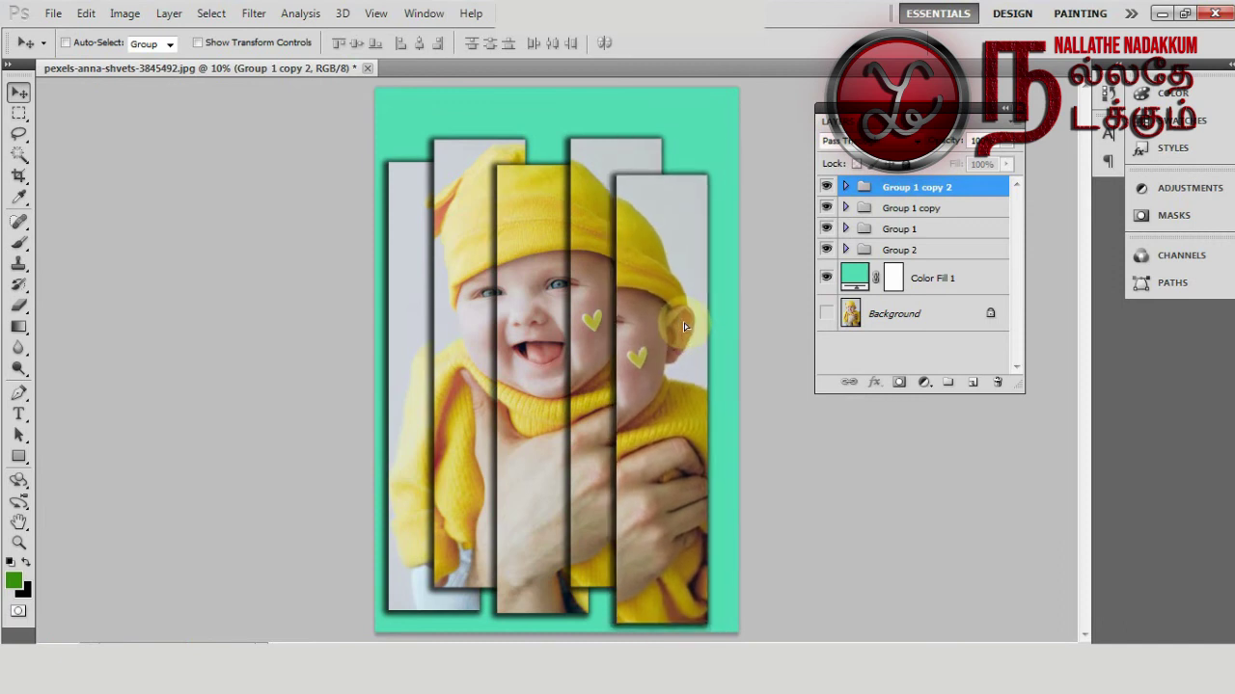
key("ctrl+j")
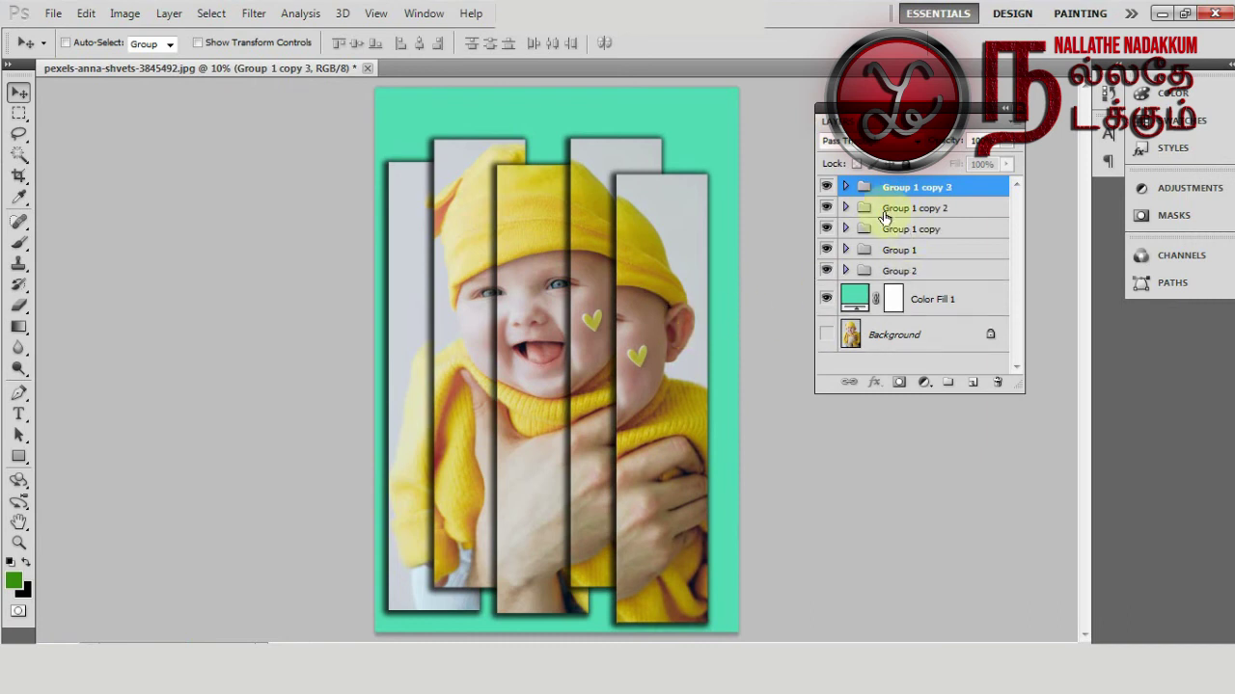
left_click(845, 187)
left_click(879, 215)
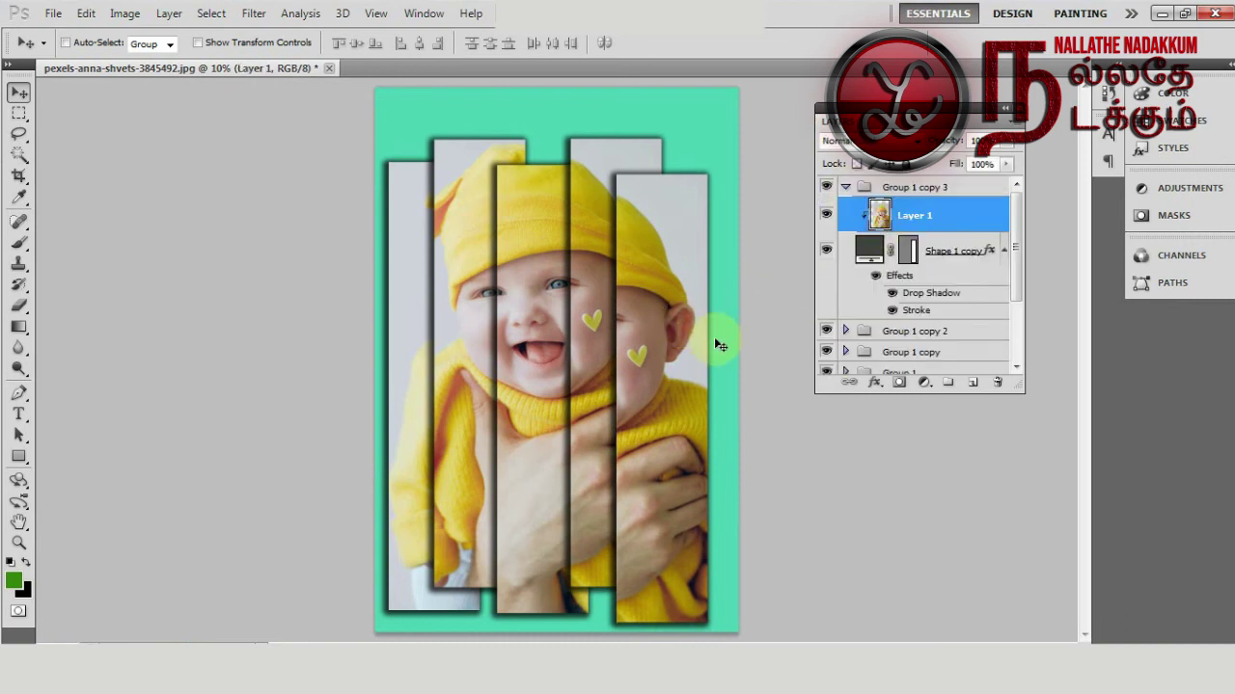
left_click_drag(646, 329, 631, 317)
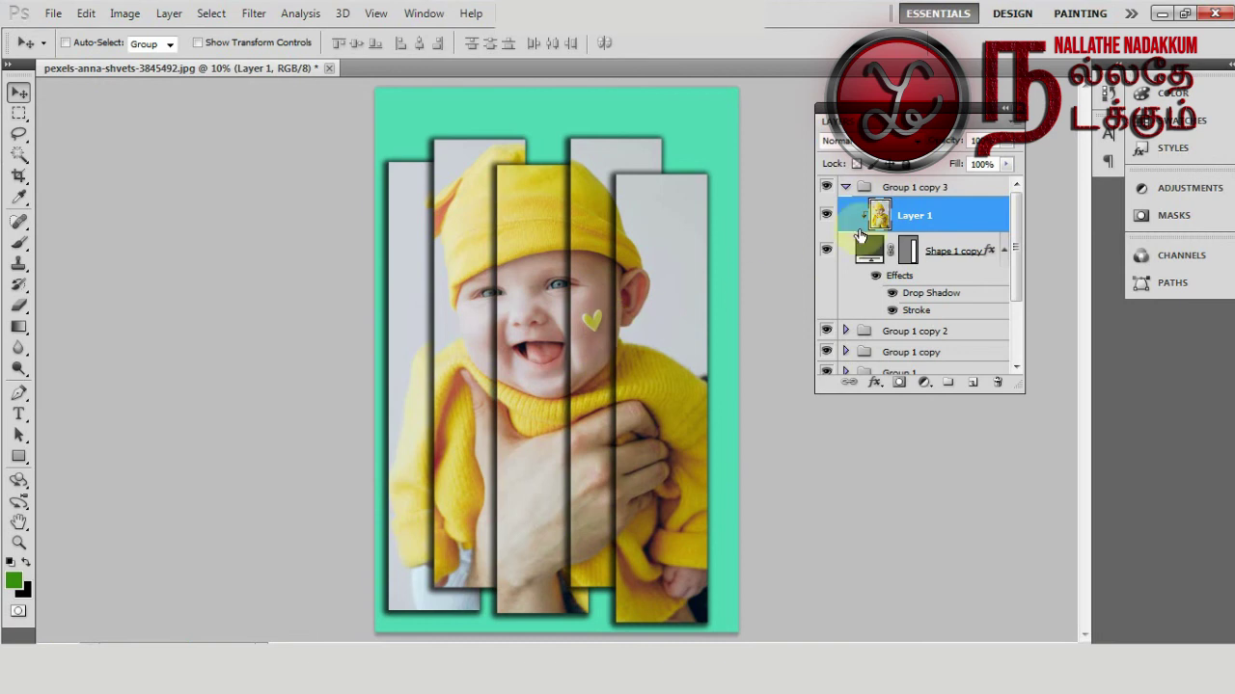
left_click(845, 187)
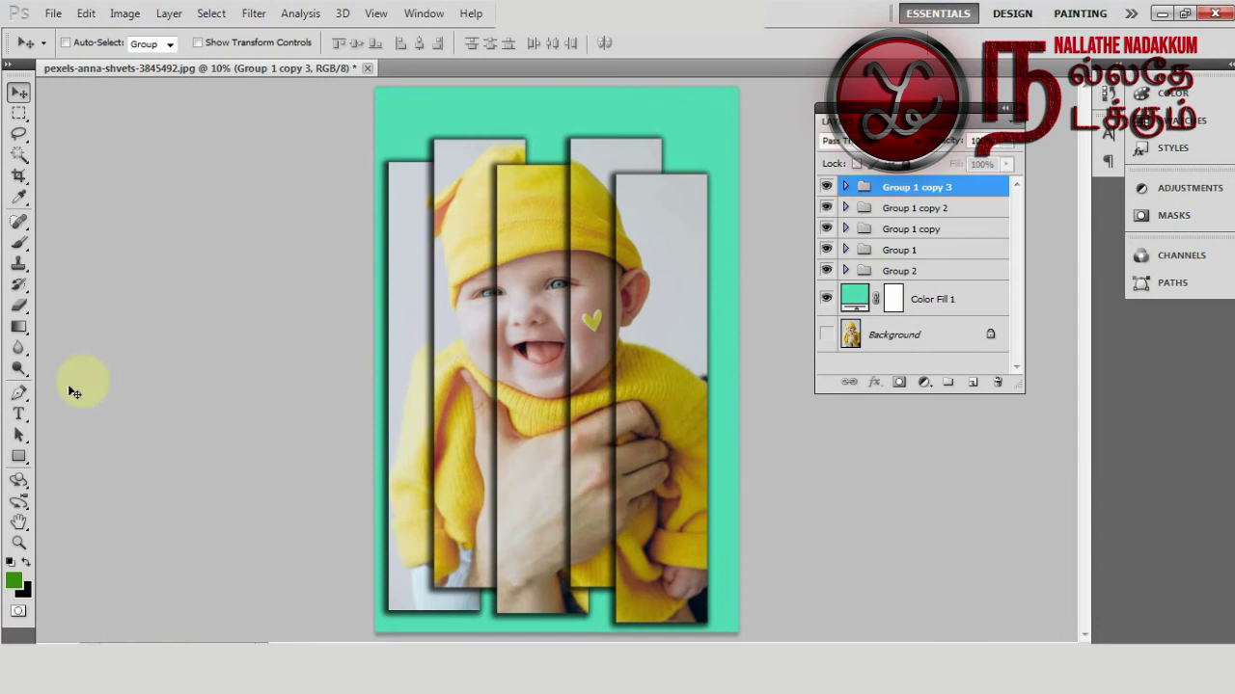
left_click(19, 459)
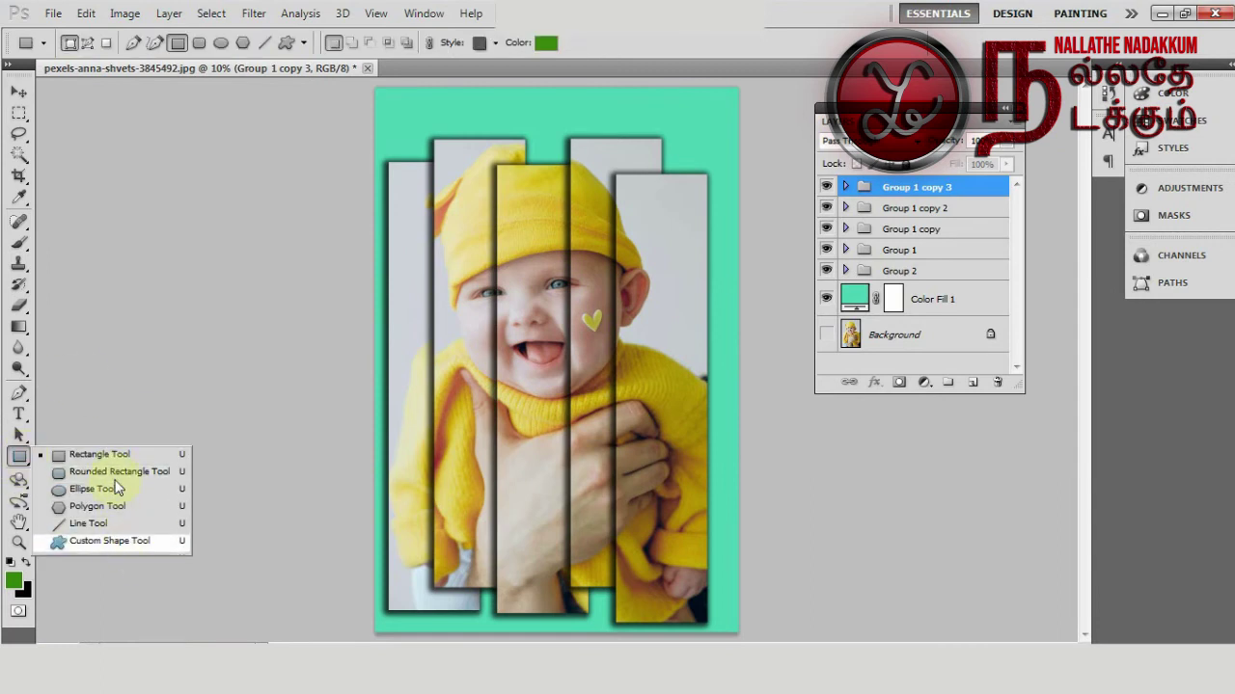
key("v")
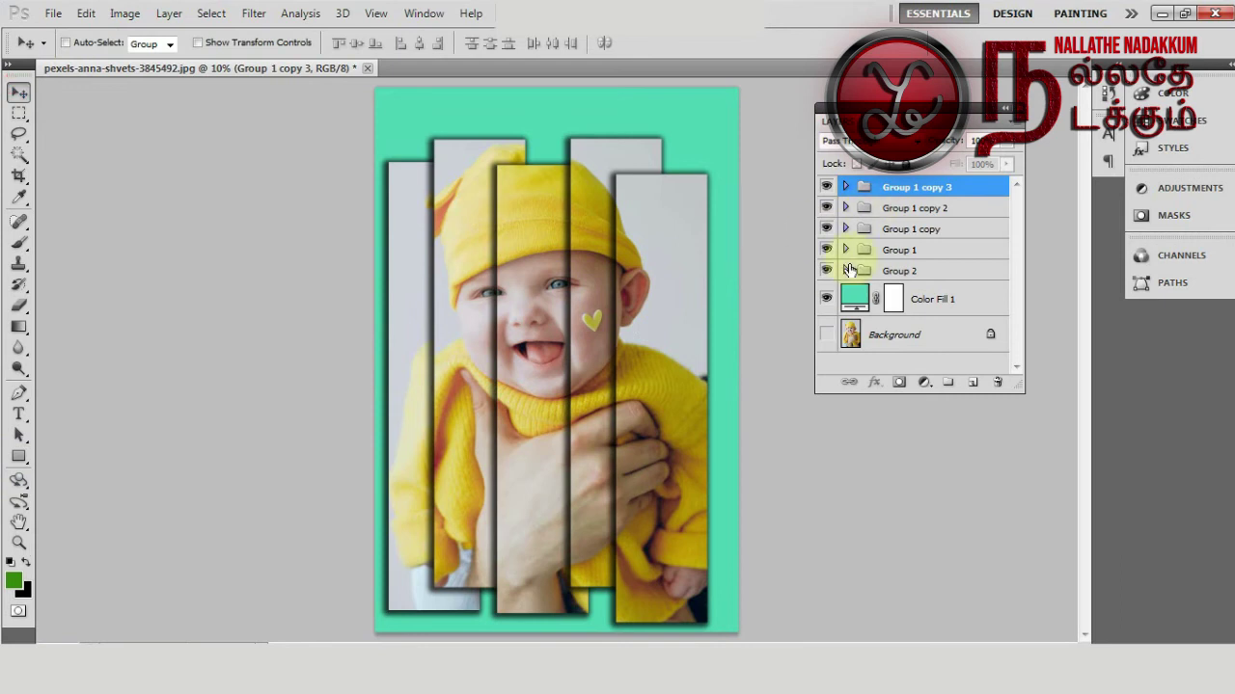
left_click(846, 271)
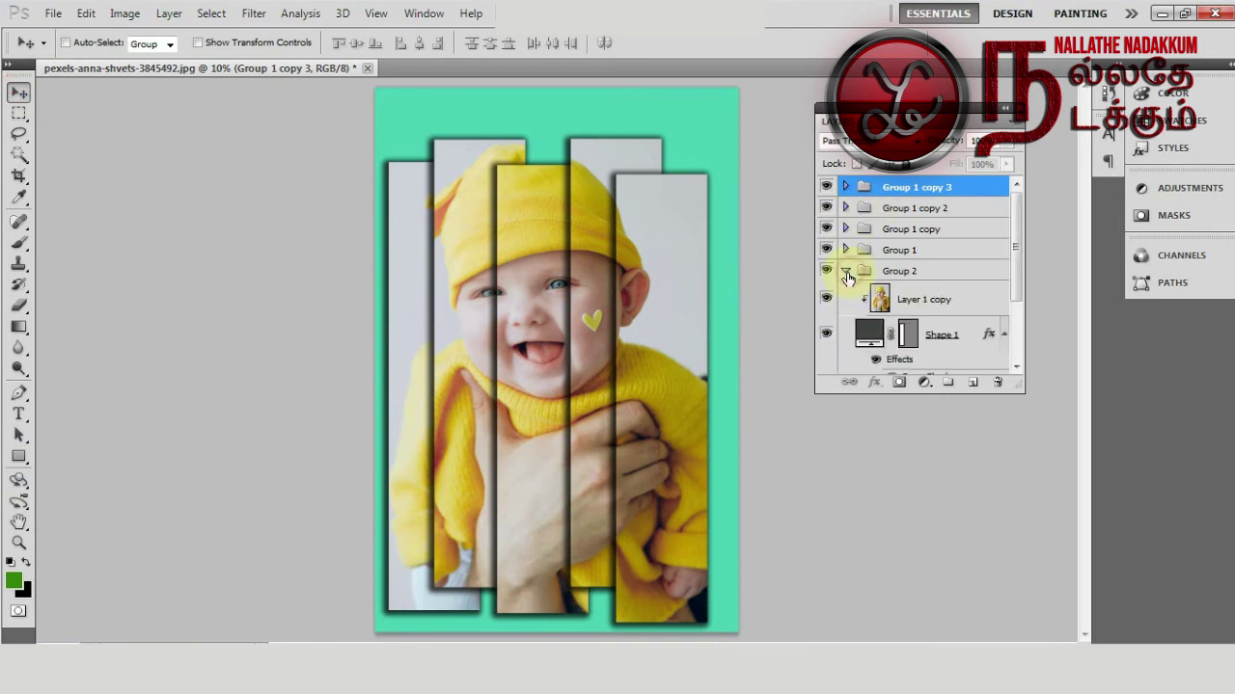
left_click(846, 271)
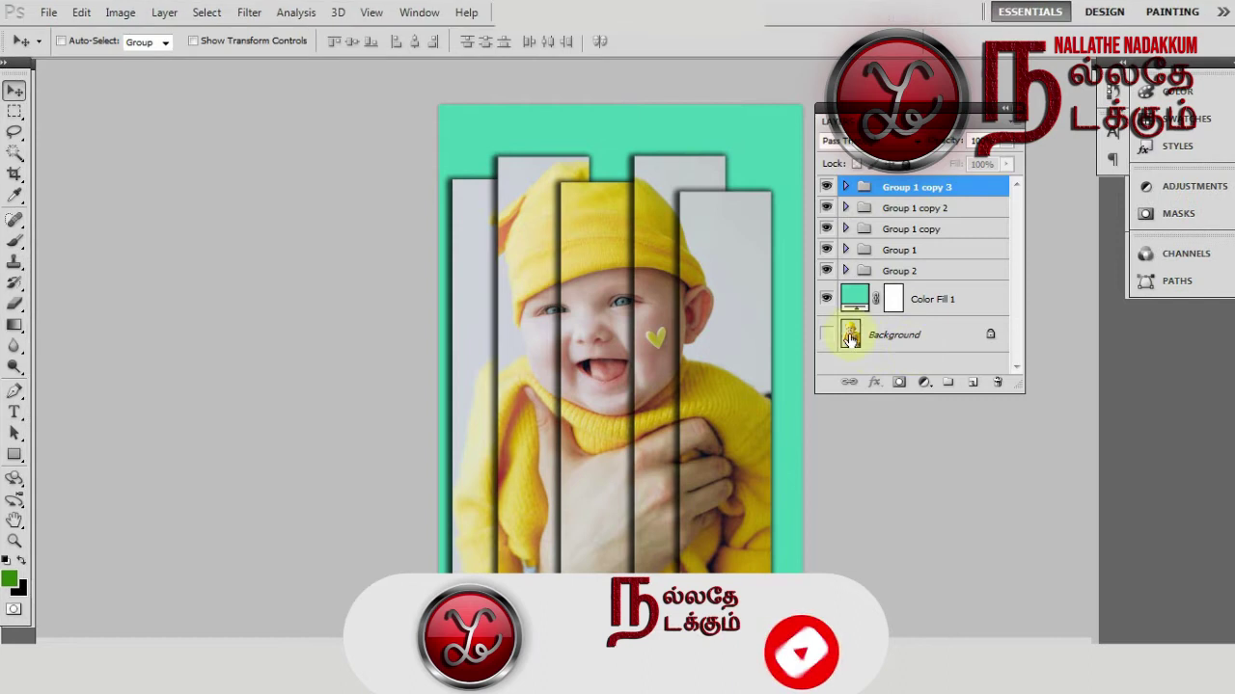
key("f")
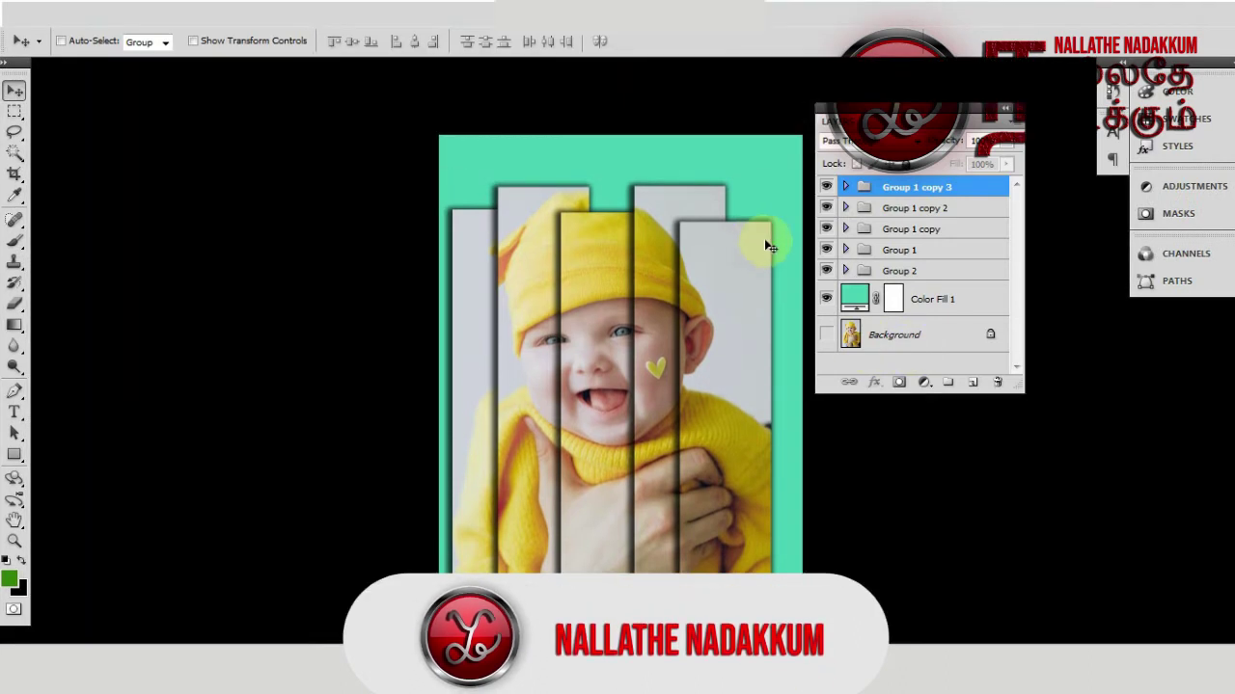
key("Tab")
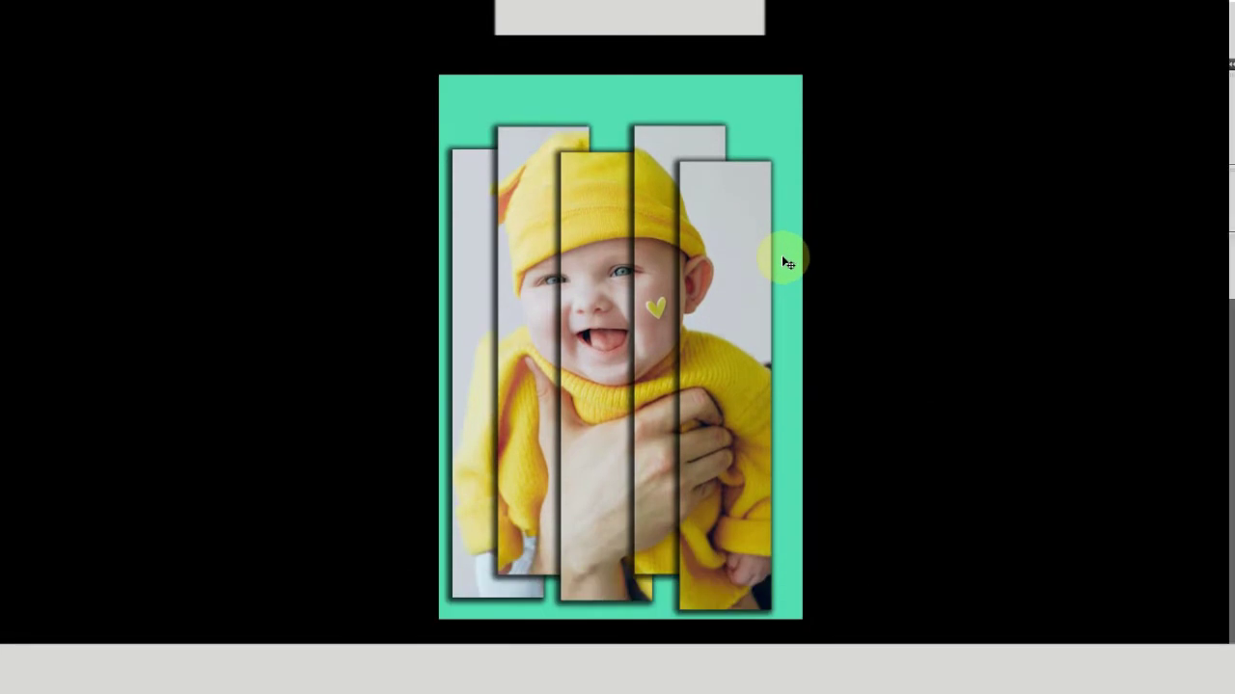
key("f")
key("Tab")
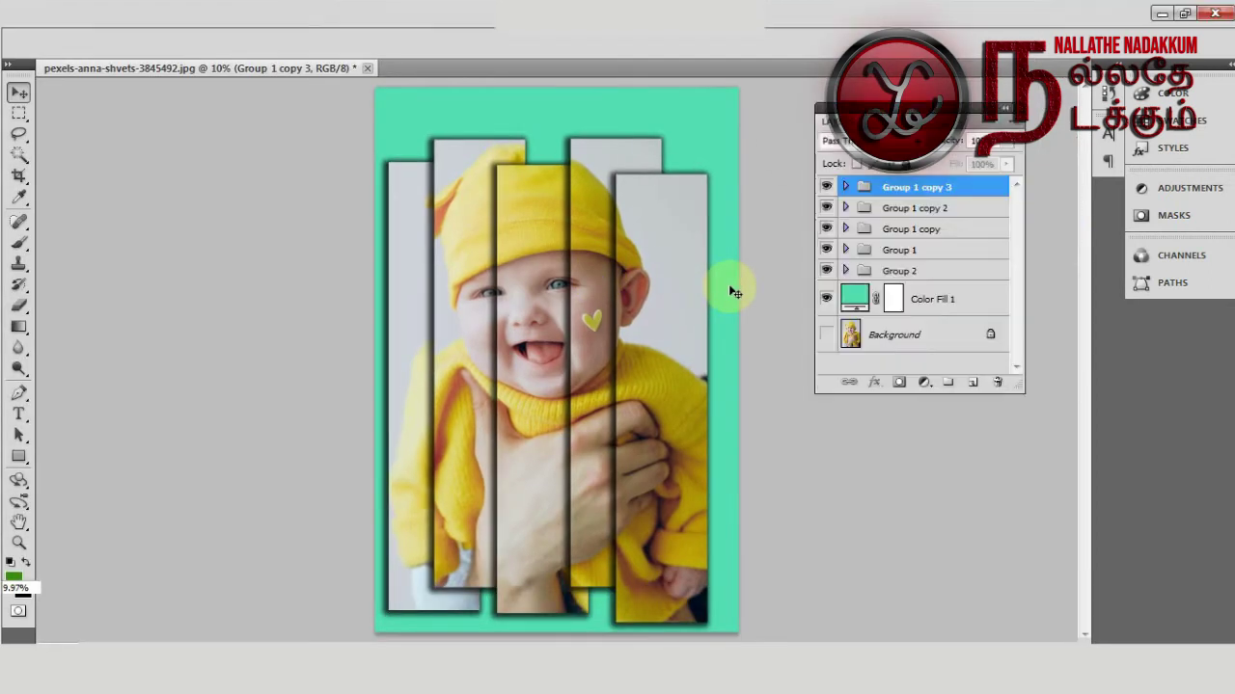
left_click(826, 334)
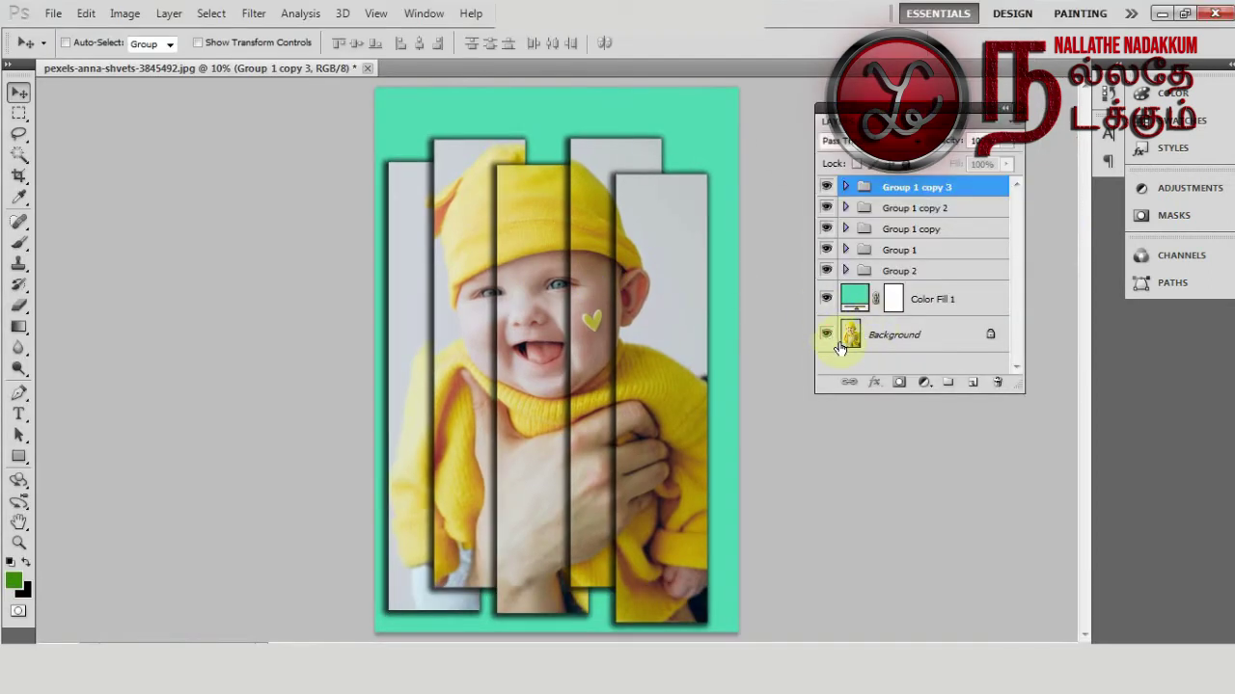
- Apply a heavy Gaussian Blur to the Background photo layer
left_click(825, 298)
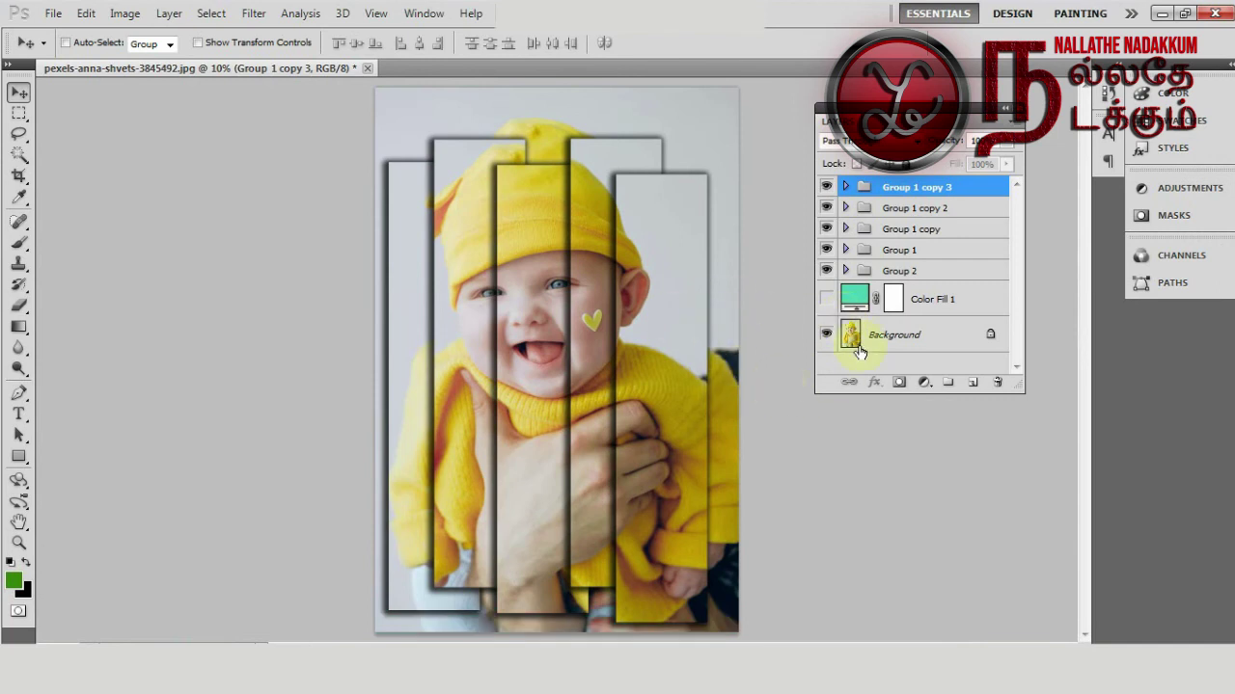
left_click(825, 298)
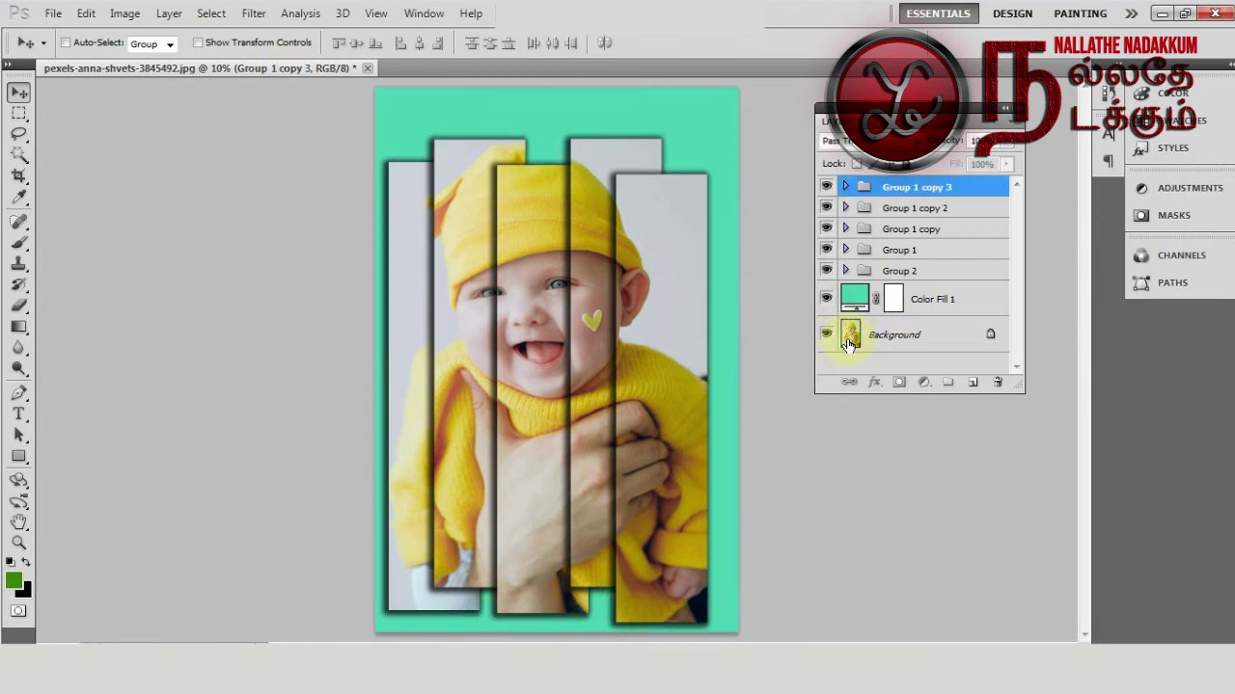
left_click(848, 339)
left_click(253, 13)
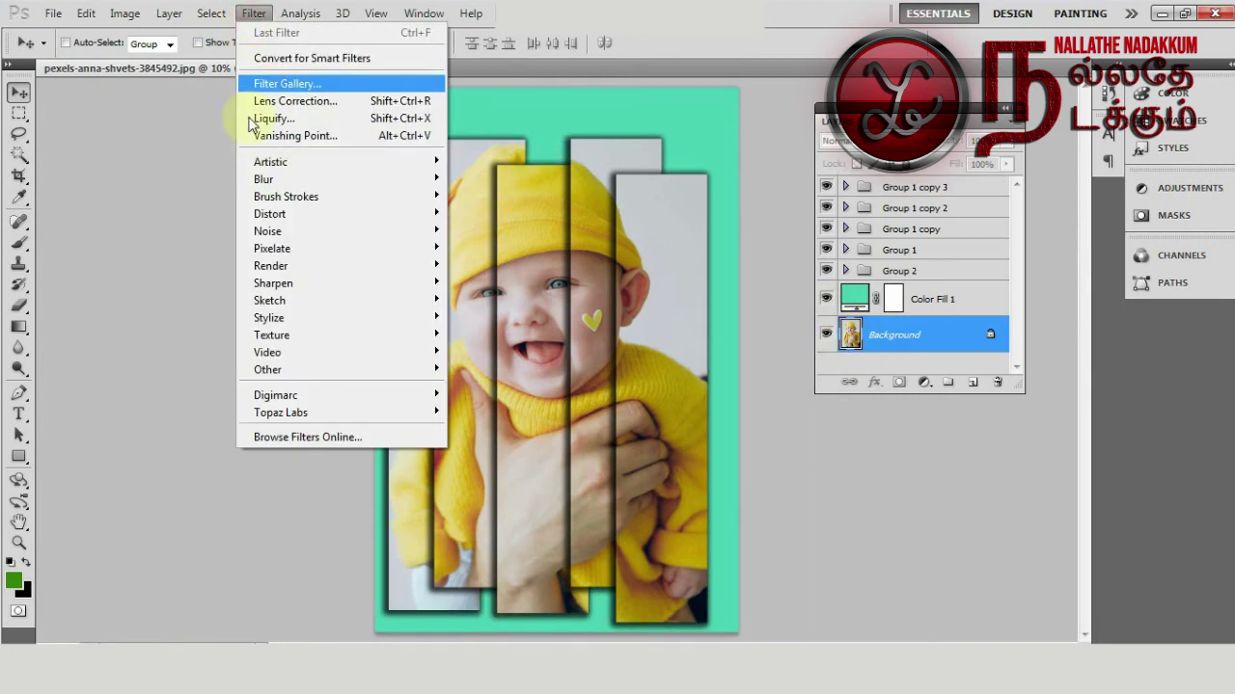
left_click(526, 251)
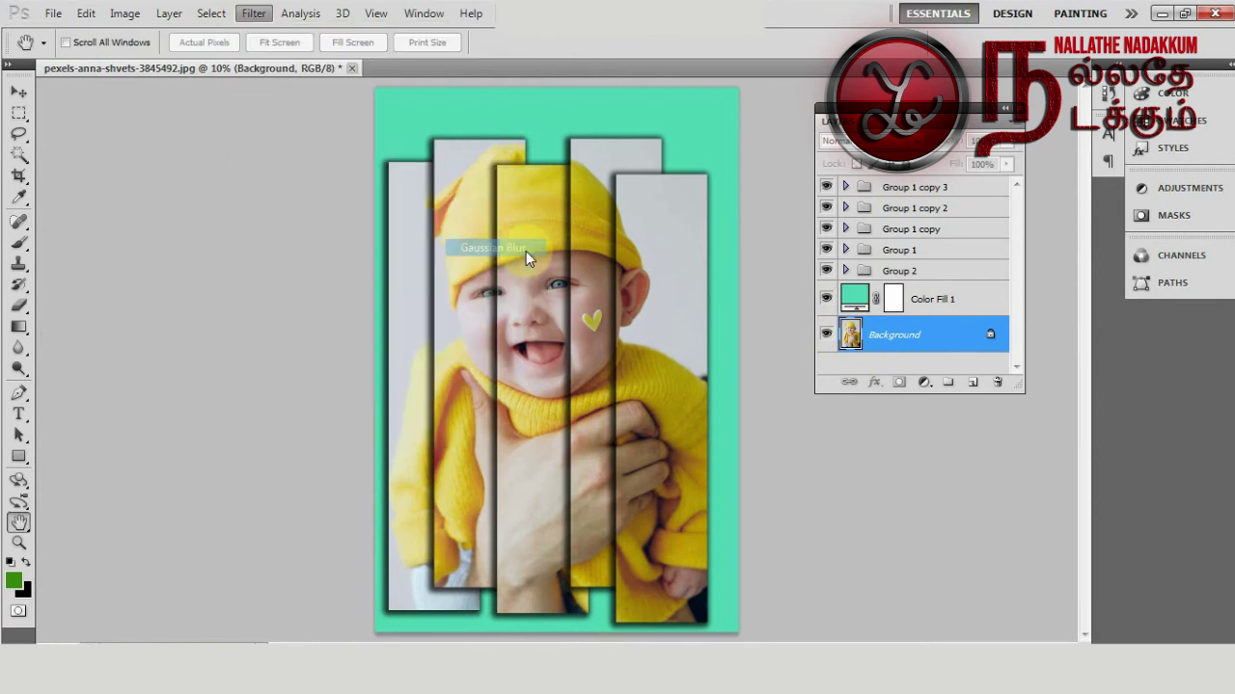
mouse_move(535, 399)
left_mouse_down()
mouse_move(581, 405)
mouse_move(515, 411)
left_mouse_up()
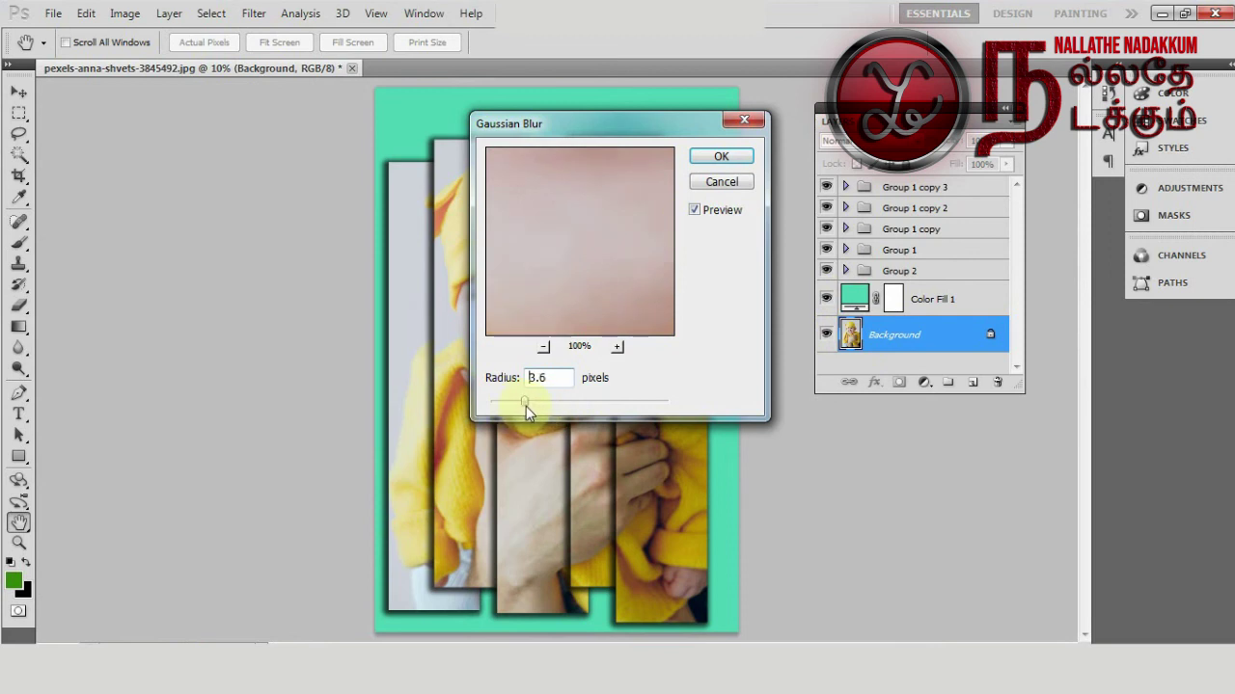
left_click(720, 155)
- Hide the Color Fill 1 layer and zoom out to see the whole image
left_click(825, 301)
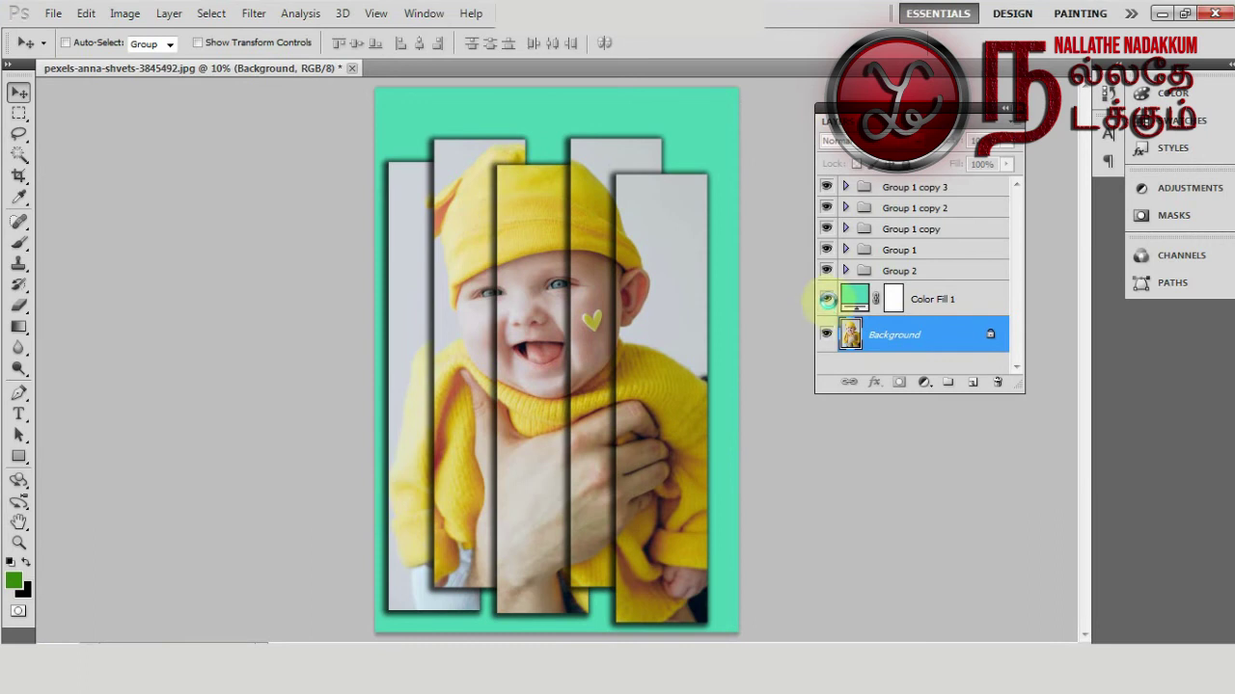
left_click(825, 299)
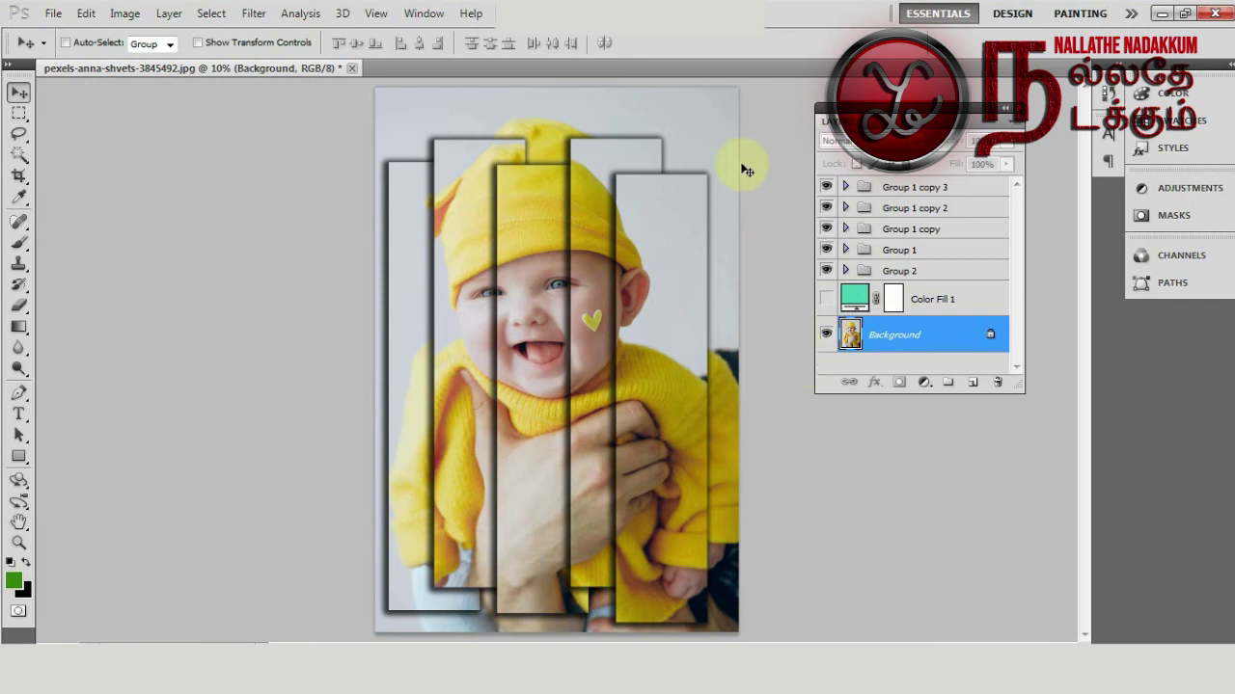
key("ctrl+minus")
key("ctrl+minus")
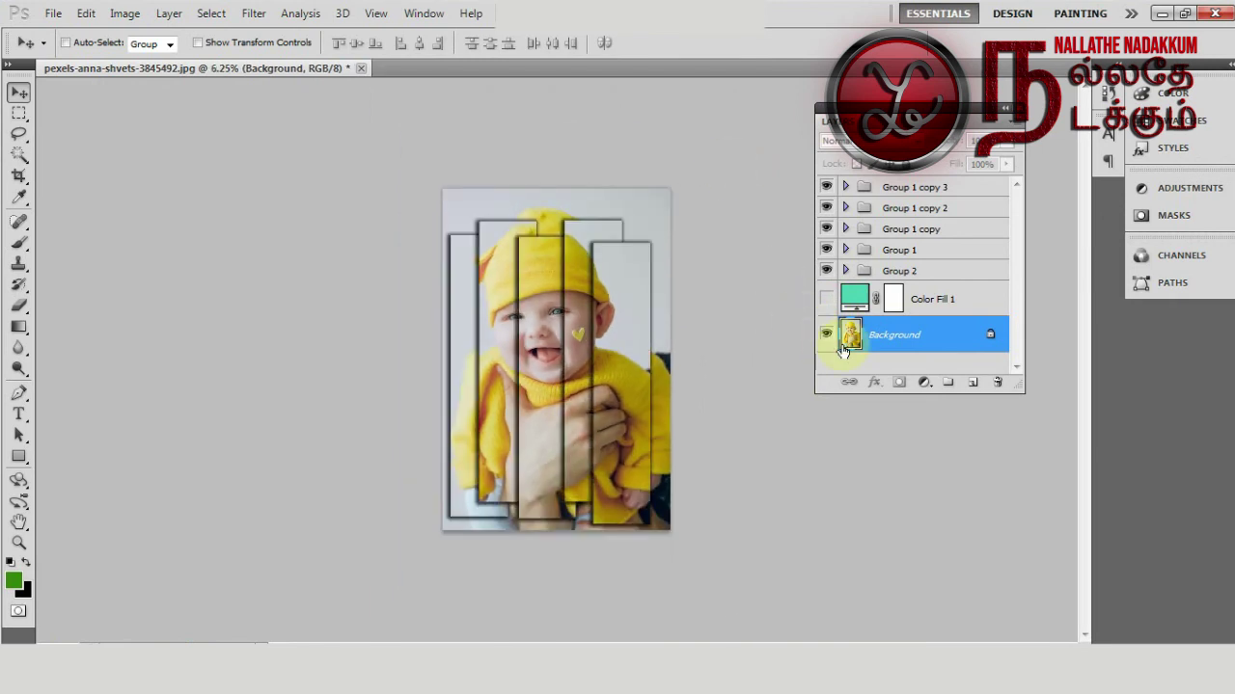
- Convert the Background to Layer 0 and scale it up to about 129%
double_click(845, 340)
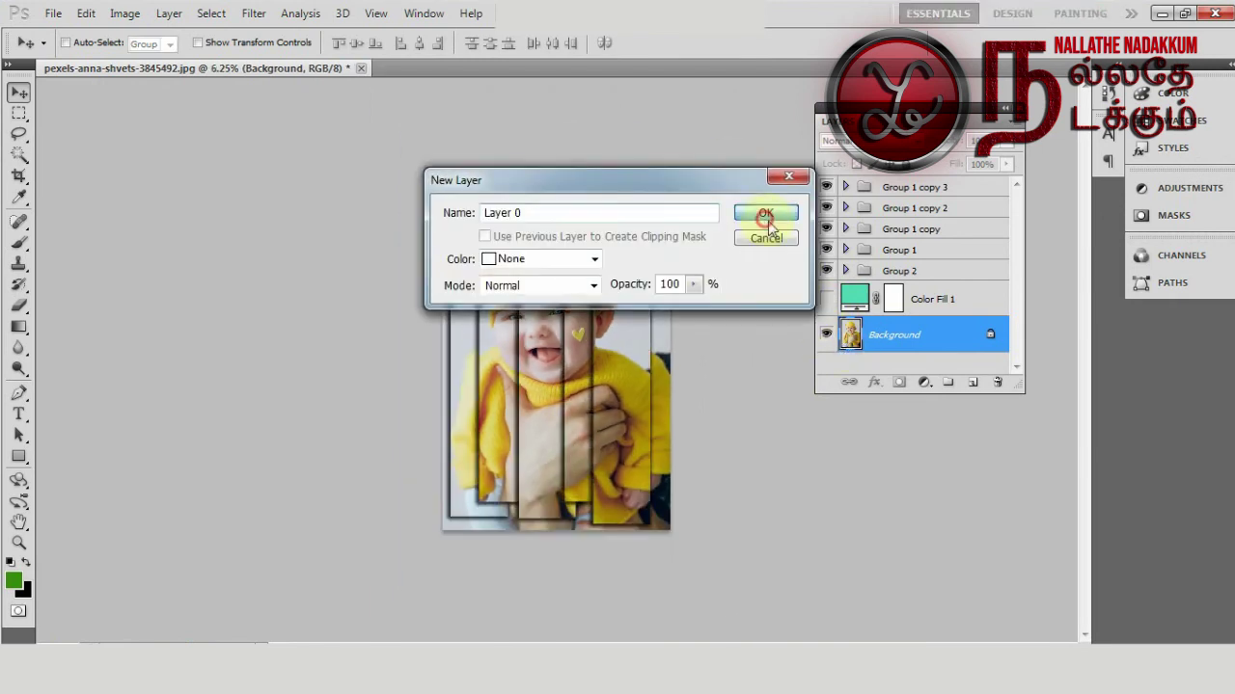
left_click(771, 240)
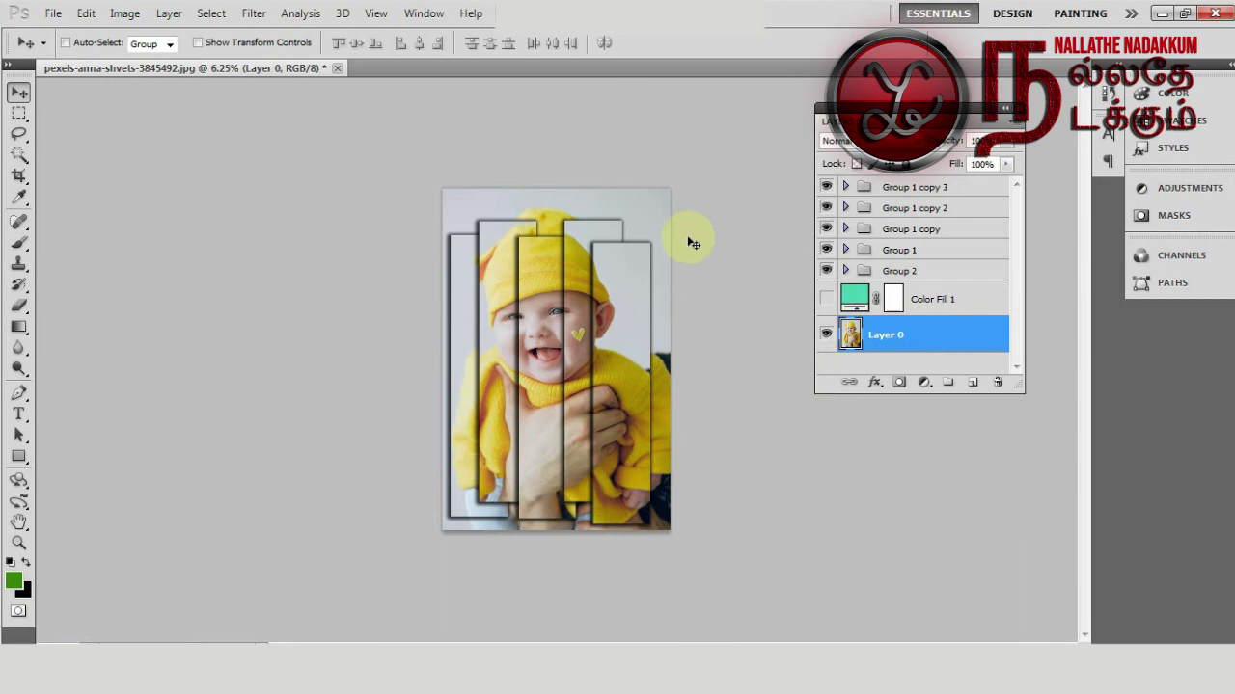
key("ctrl+t")
mouse_move(690, 160)
left_mouse_down()
mouse_move(728, 164)
mouse_move(800, 129)
left_mouse_up()
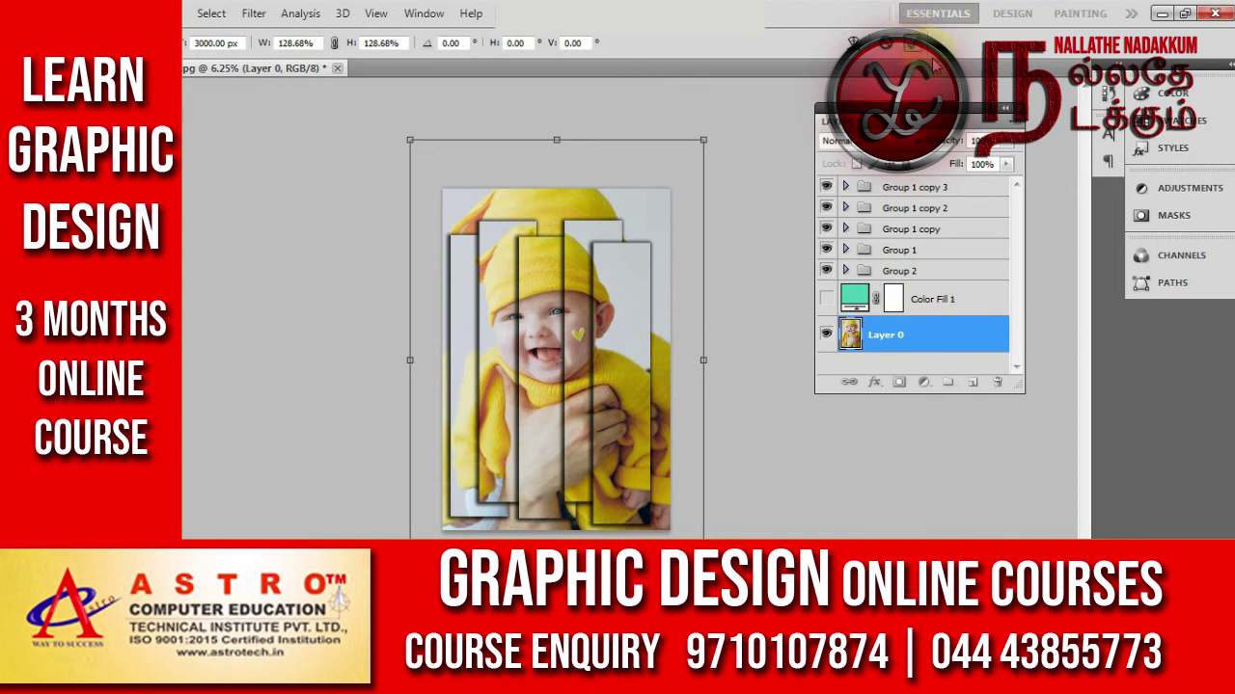
key("Return")
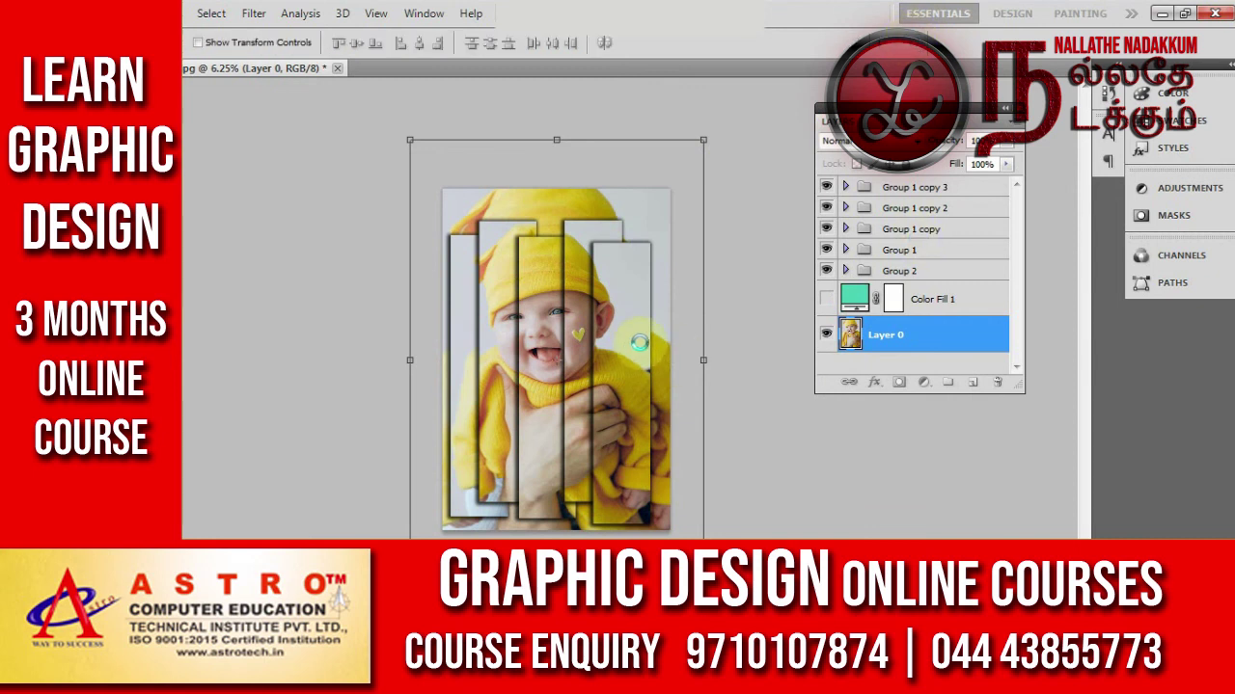